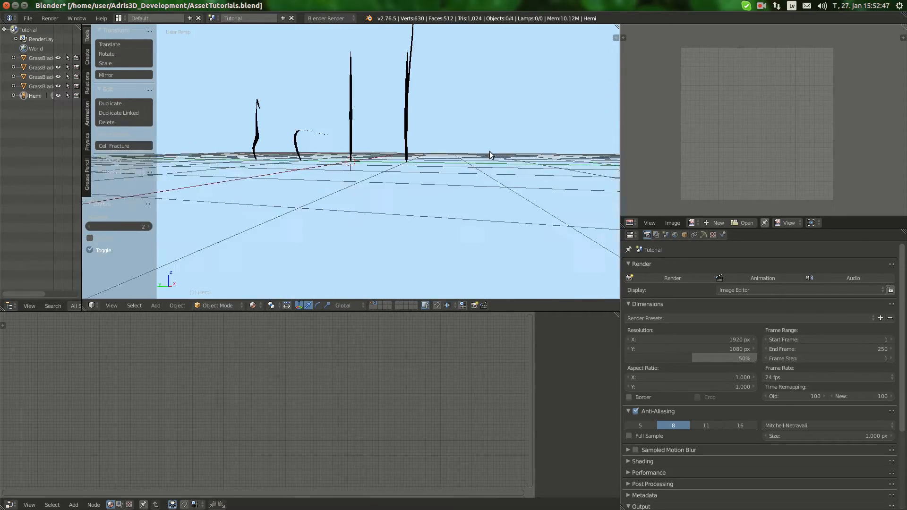
Show only the first layer and add a mesh plane at the origin
key("1")
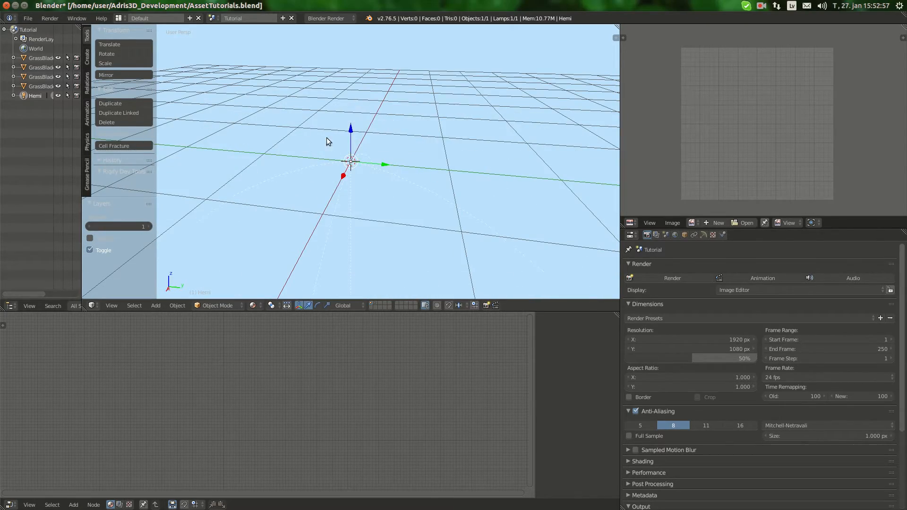
key("shift+a")
left_click(404, 124)
middle_click_drag(405, 127, 422, 222)
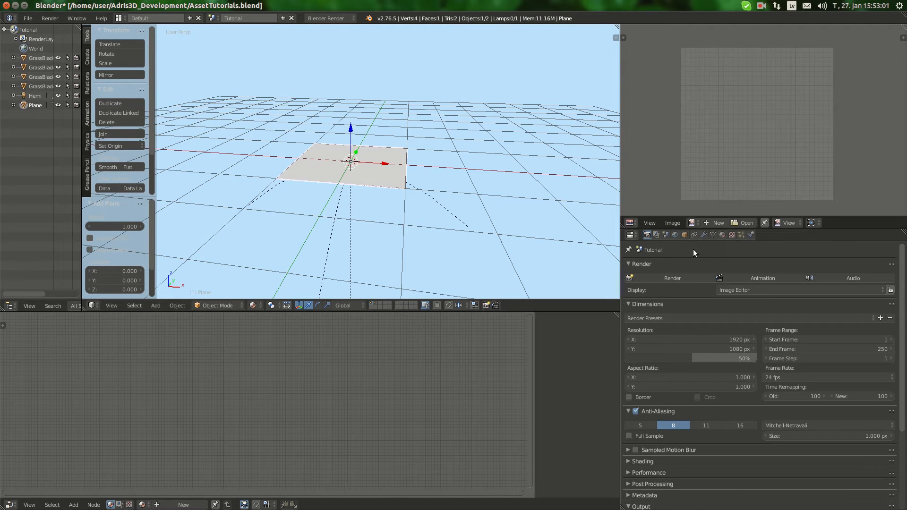
Add a particle system to the plane, set its type to Hair and enable the Advanced options
left_click(741, 234)
left_click(736, 298)
middle_click_drag(425, 175, 733, 318)
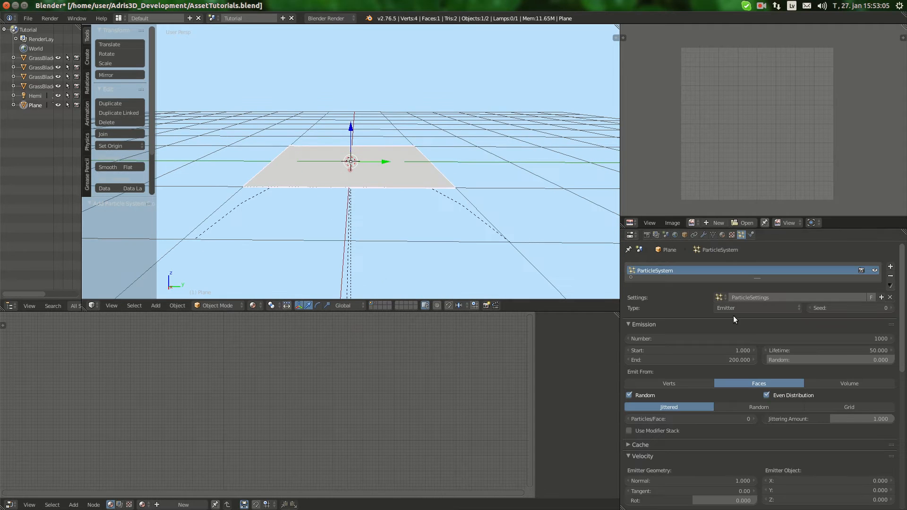
left_click(728, 283)
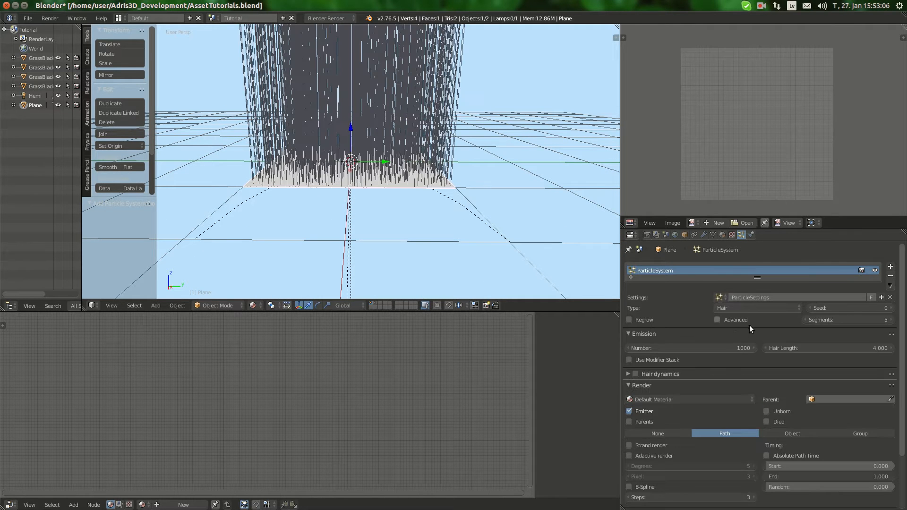
left_click(724, 319)
Render the hair particles as a group, using GrassBlades as the dupli group
scroll(738, 375, "down", 10)
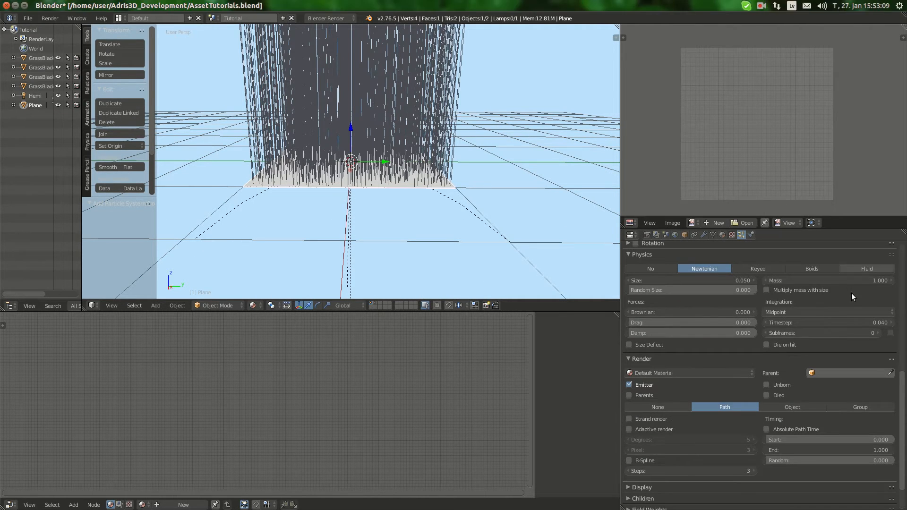
scroll(766, 383, "up", 5)
scroll(638, 361, "down", 7)
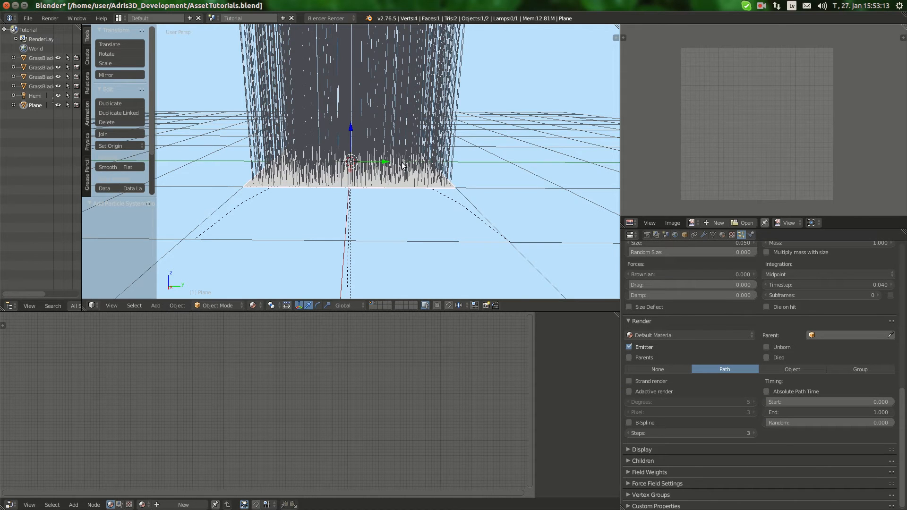
middle_click_drag(425, 212, 378, 189)
left_click(842, 371)
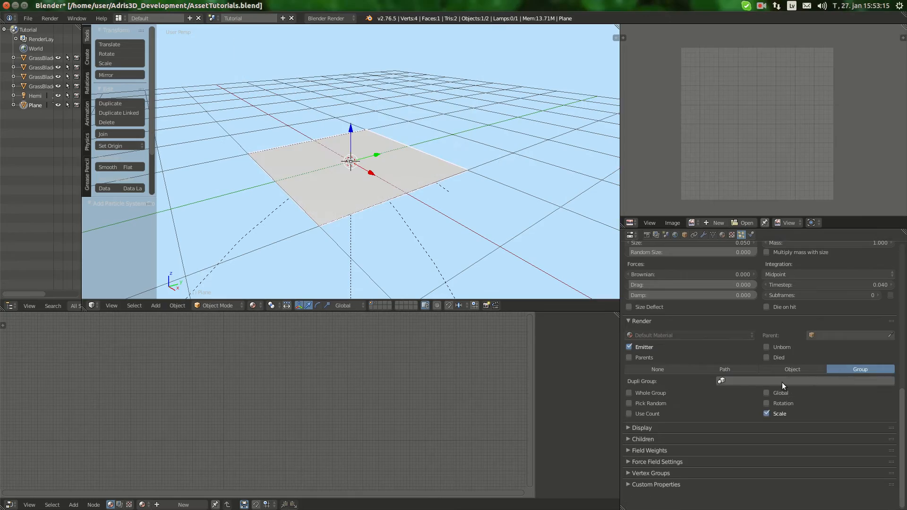
left_click(773, 382)
left_click(751, 395)
middle_click_drag(388, 156, 404, 141)
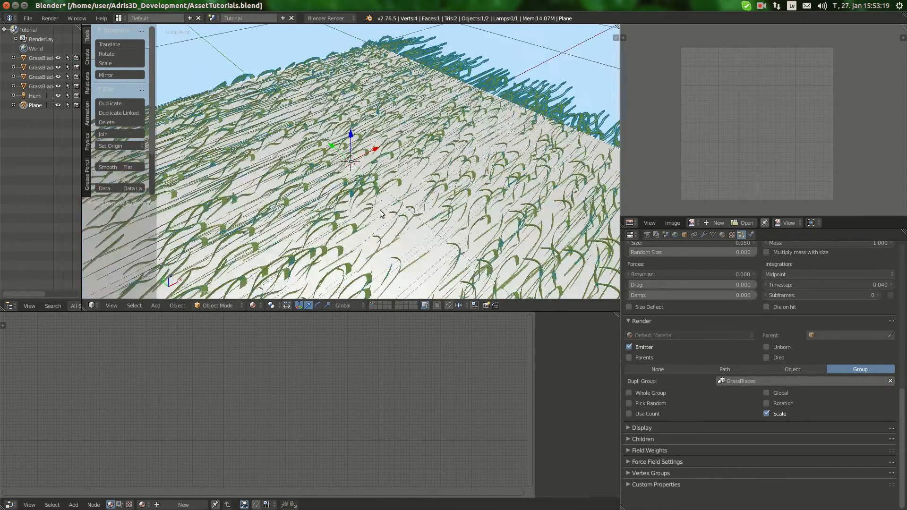
Enable particle rotation and set the initial orientation to Global Y
scroll(733, 390, "up", 15)
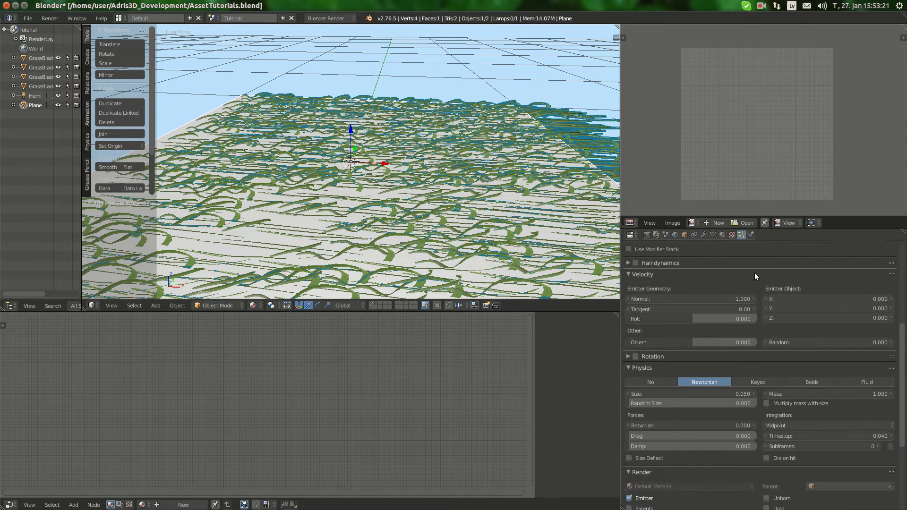
scroll(702, 388, "down", 8)
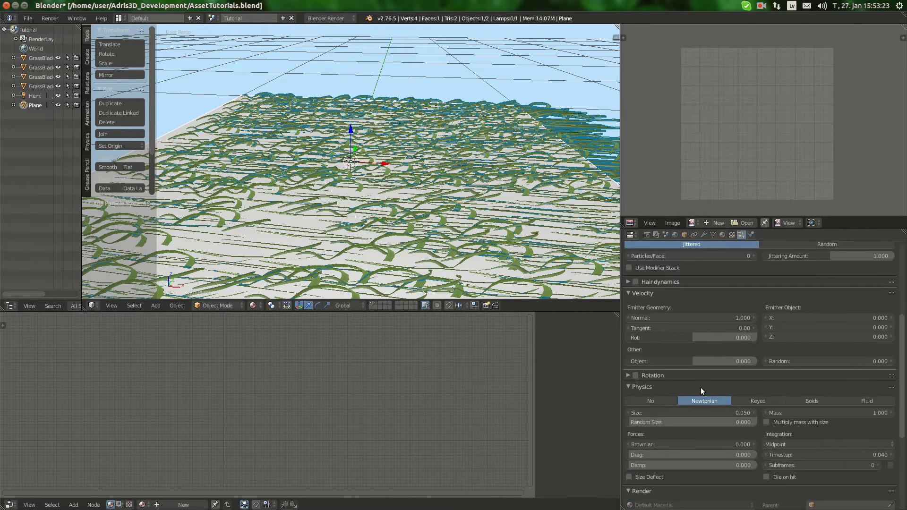
left_click(627, 375)
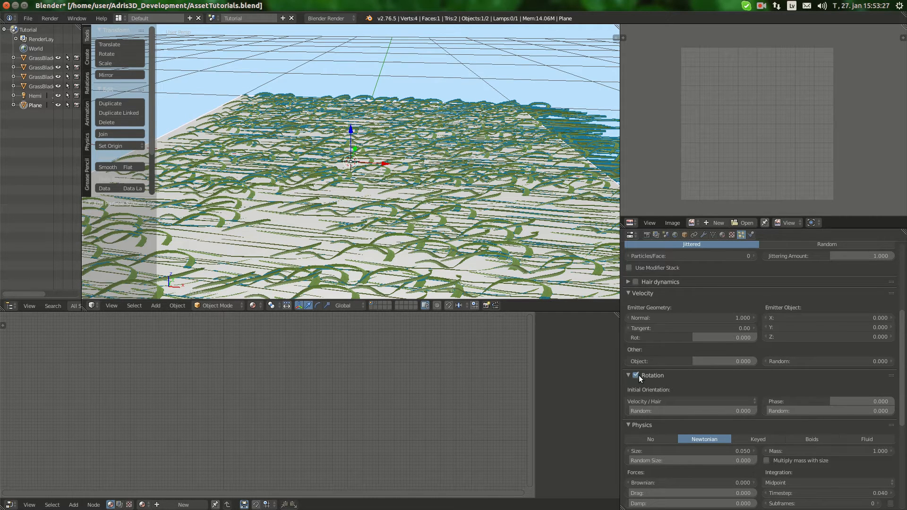
left_click(681, 401)
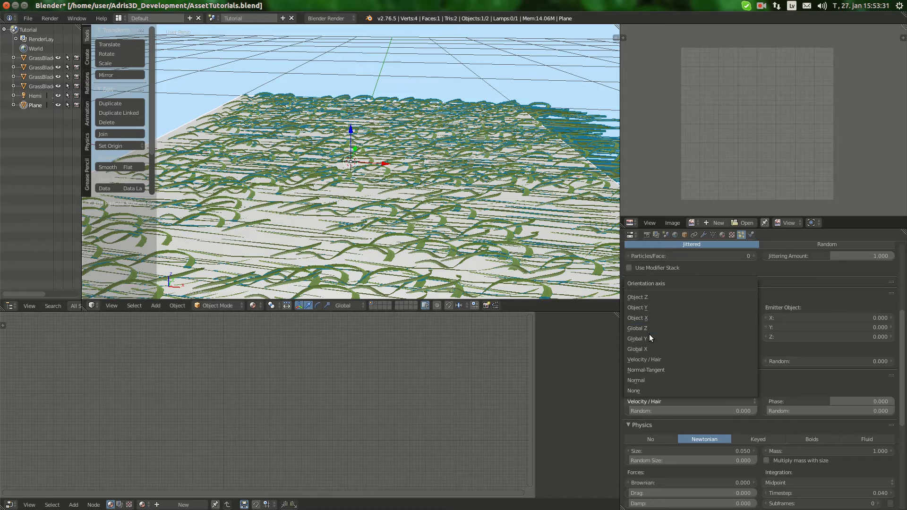
left_click(638, 338)
scroll(414, 159, "down", 3)
scroll(414, 158, "up", 5)
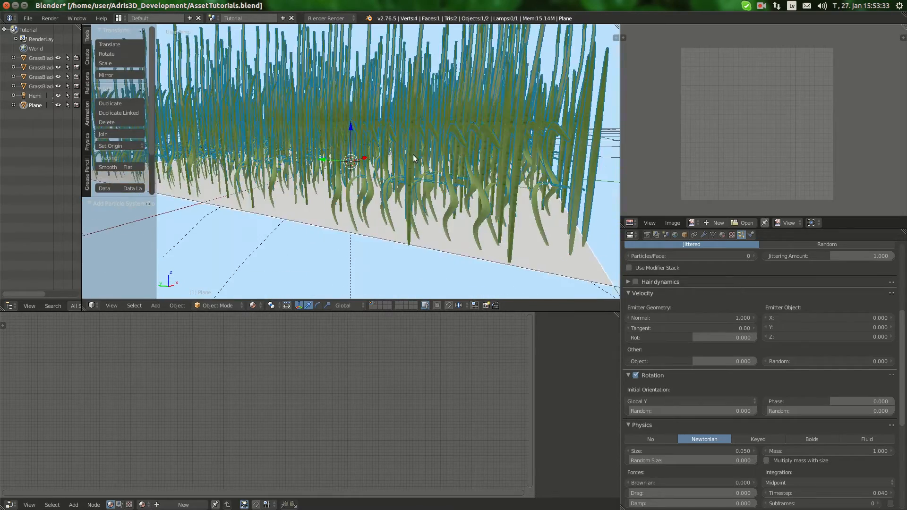
middle_click_drag(414, 158, 481, 197)
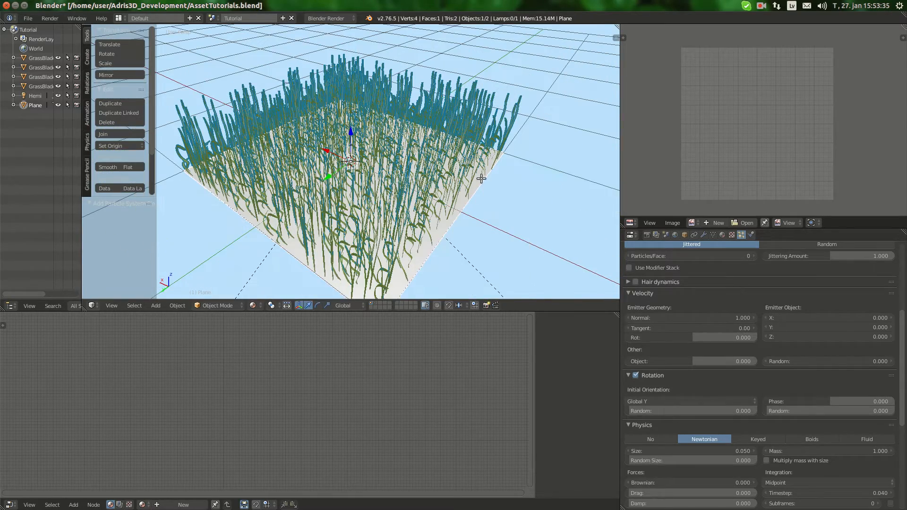
Scale the plane's mesh down in Edit Mode so the grass blades grow closer together
key("Tab")
key("s")
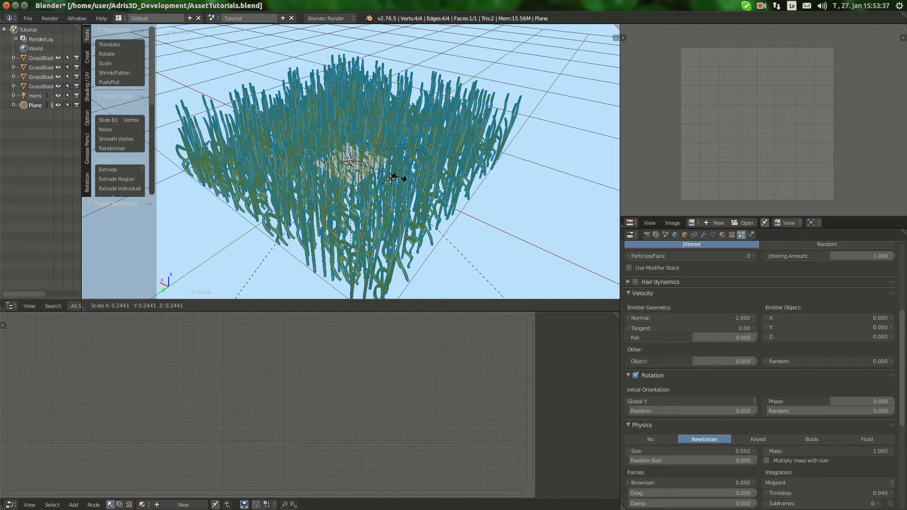
key("Escape")
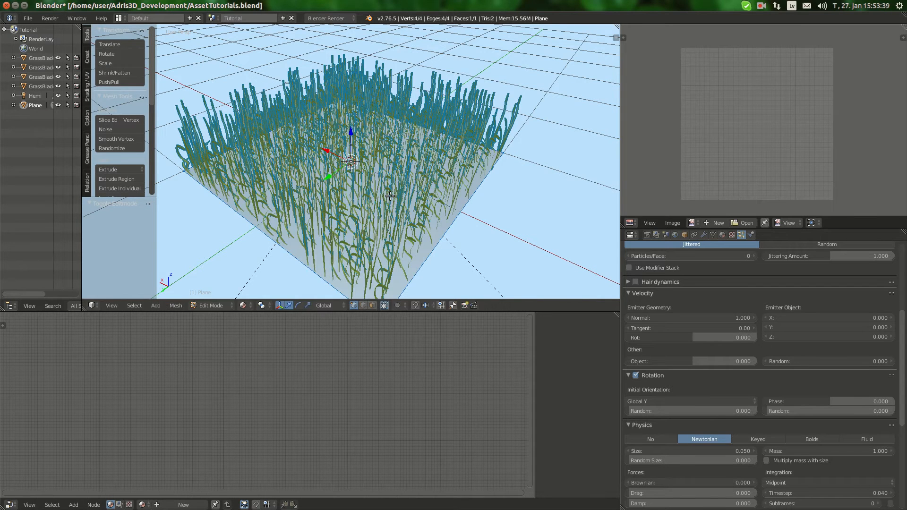
key("Escape")
key("Tab")
middle_click_drag(390, 195, 452, 174)
scroll(452, 177, "up", 3)
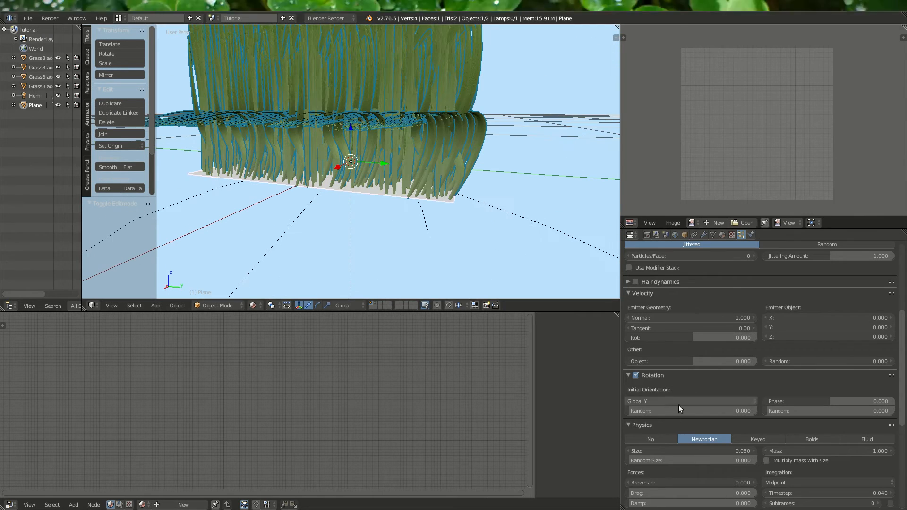
Set the particle rotation's orientation randomness to 0.193, phase to -0.055 and phase randomness to 0.135
left_click_drag(693, 411, 718, 410)
middle_click_drag(431, 180, 486, 242)
left_click_drag(819, 401, 863, 409)
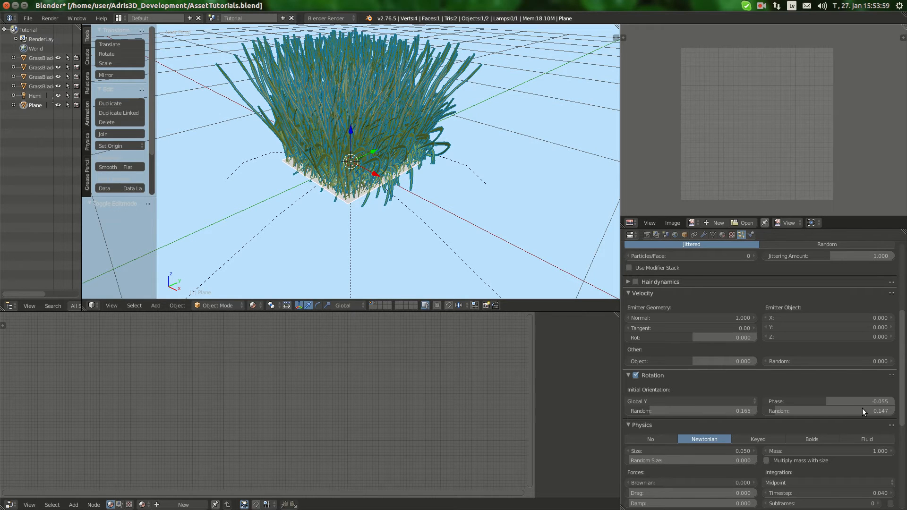
left_click_drag(775, 410, 727, 410)
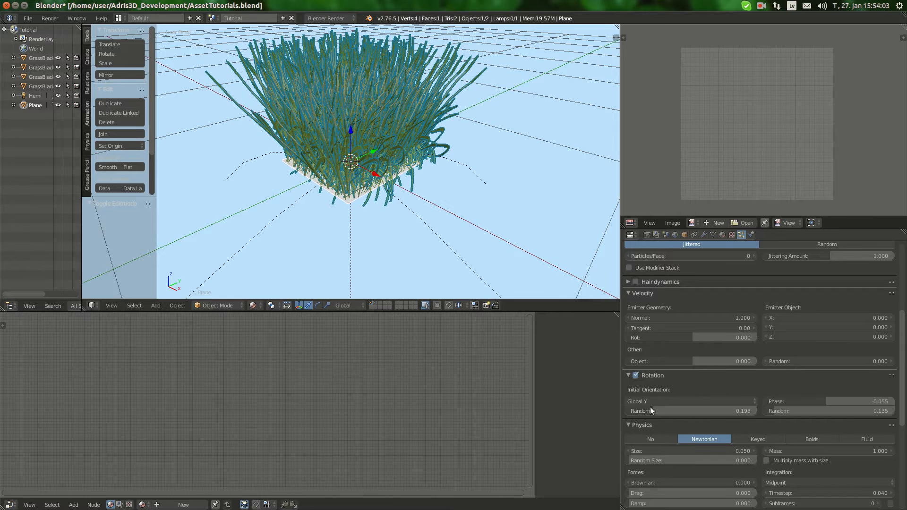
Set the number of emitted hair particles to 250
middle_click_drag(371, 186, 364, 161)
scroll(723, 356, "up", 6)
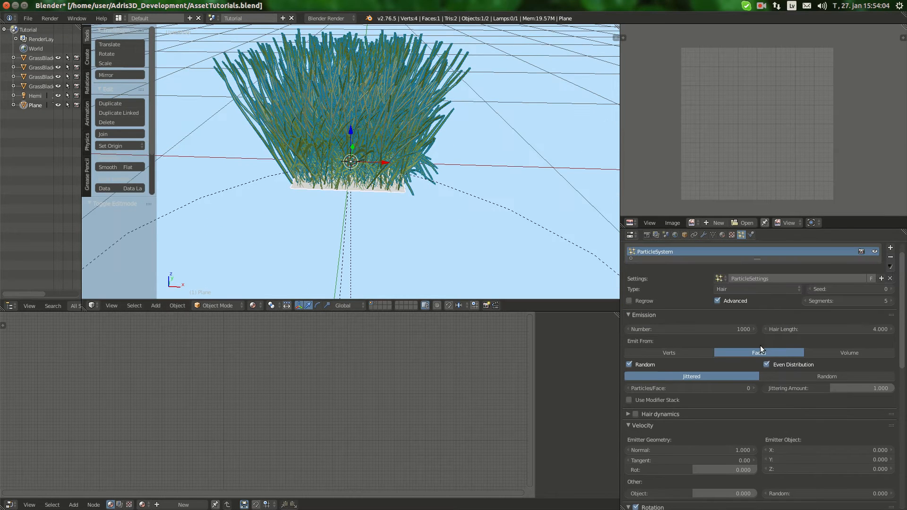
left_click(689, 330)
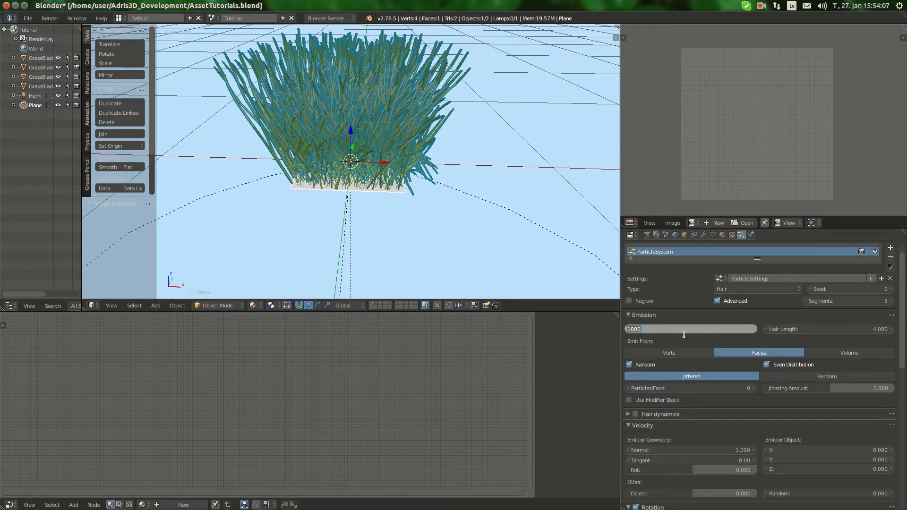
type("250")
key("Return")
Shrink the plane's mesh further in Edit Mode to gather the grass into a tighter clump
middle_click_drag(368, 208, 504, 205)
key("Tab")
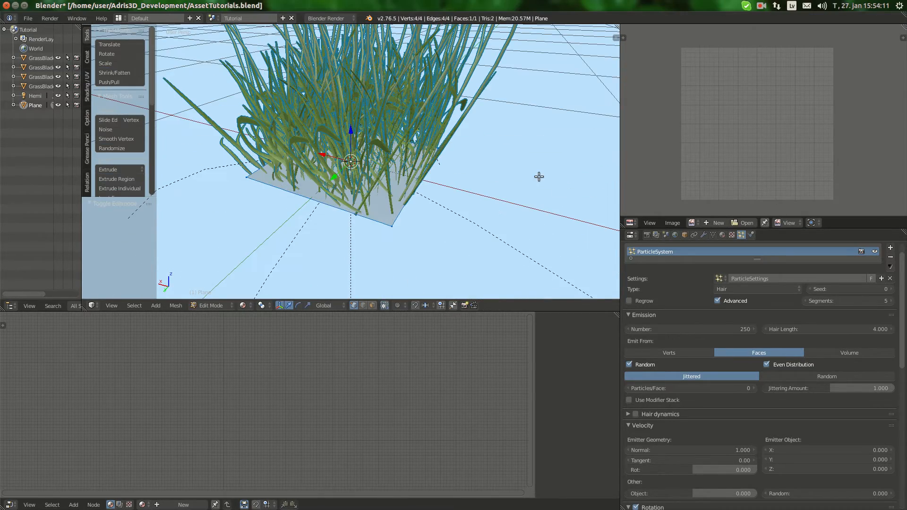
key("s")
left_click(384, 200)
key("Tab")
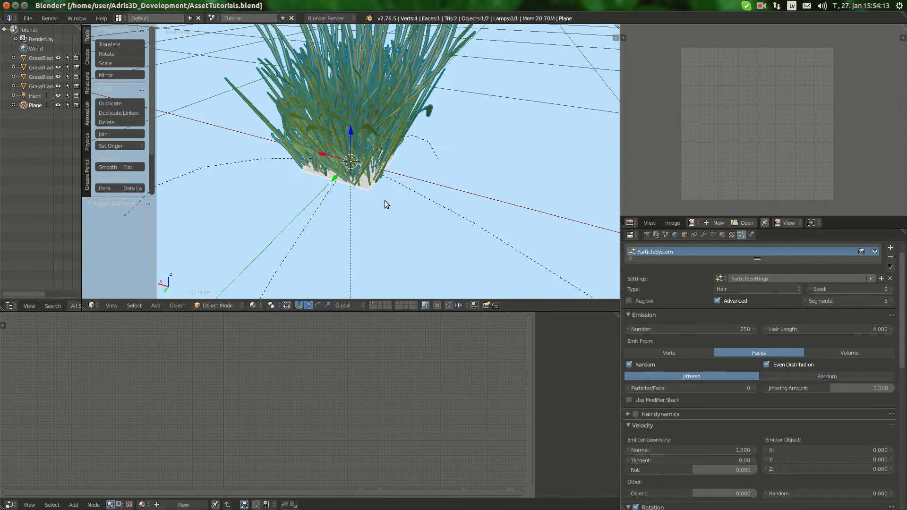
middle_click_drag(385, 200, 459, 164)
middle_click_drag(344, 143, 368, 157)
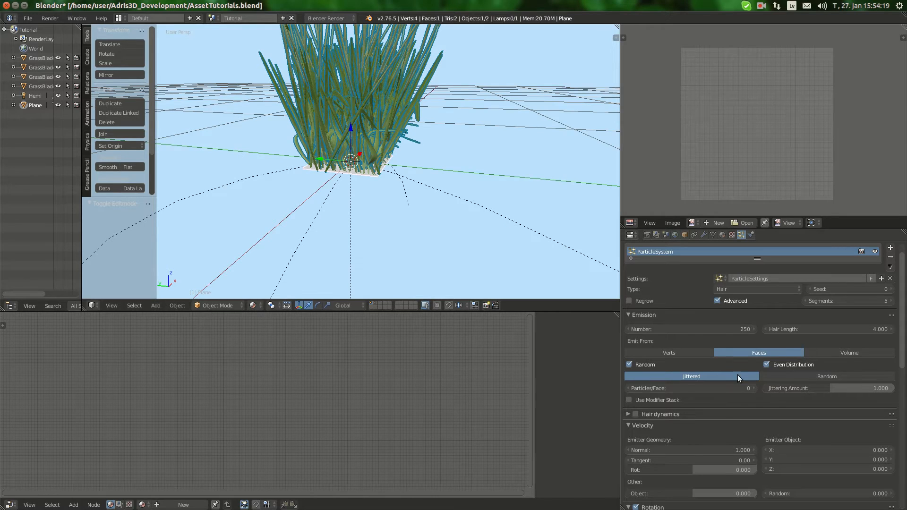
Examine the particle system's Display, Children, Field Weights, Force Field and Vertex Groups settings
scroll(681, 412, "down", 5)
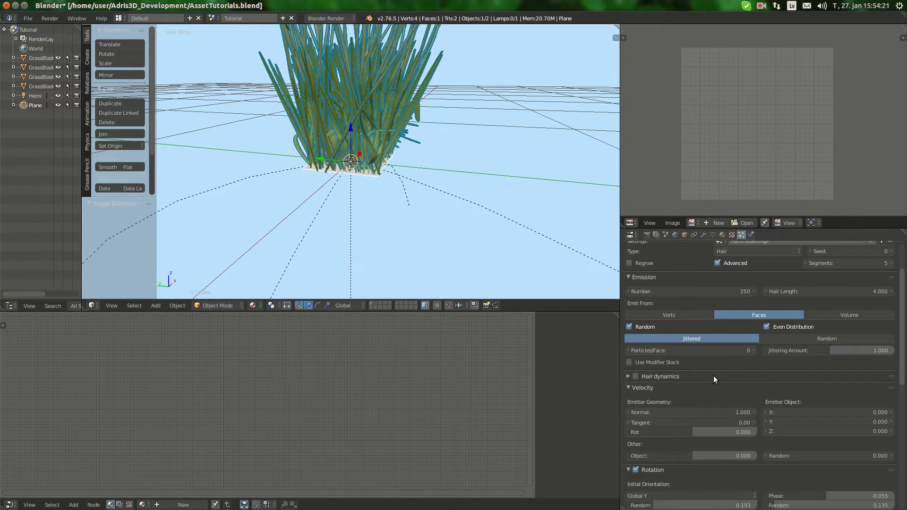
scroll(737, 403, "down", 8)
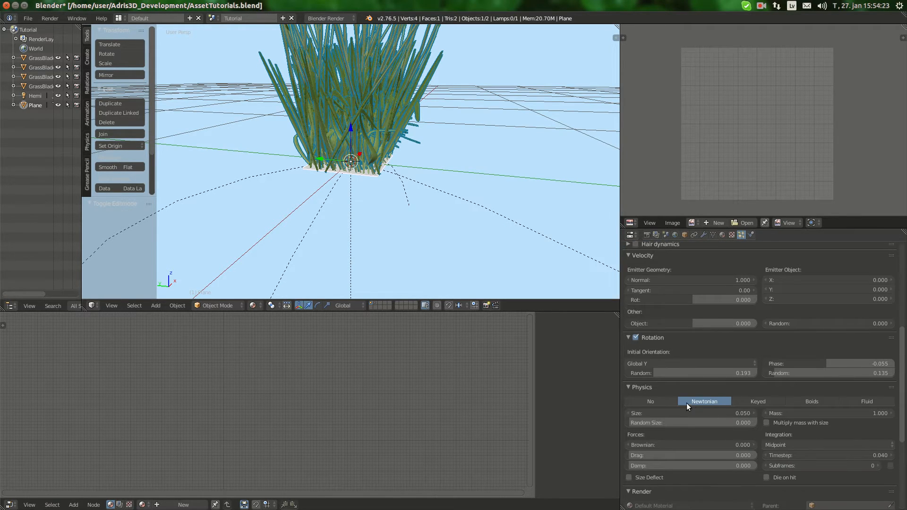
scroll(676, 413, "down", 2)
scroll(666, 403, "down", 2)
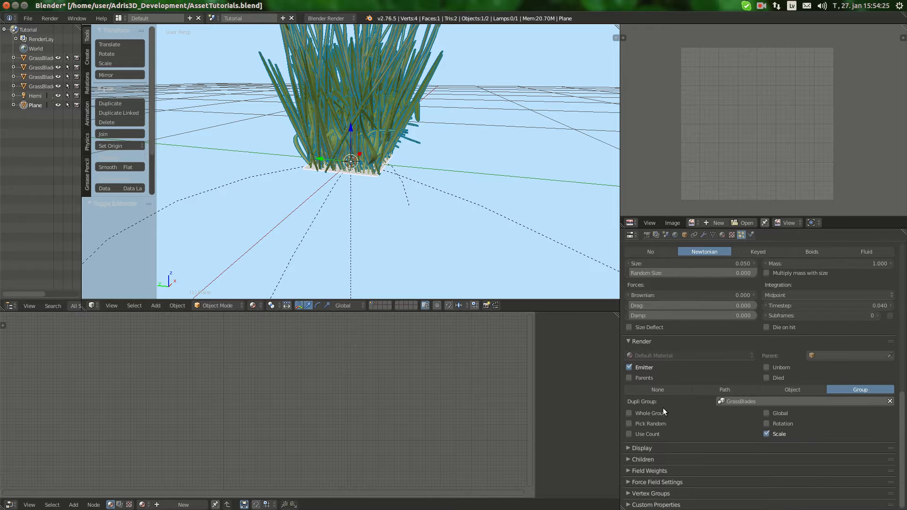
left_click(642, 447)
scroll(648, 448, "down", 3)
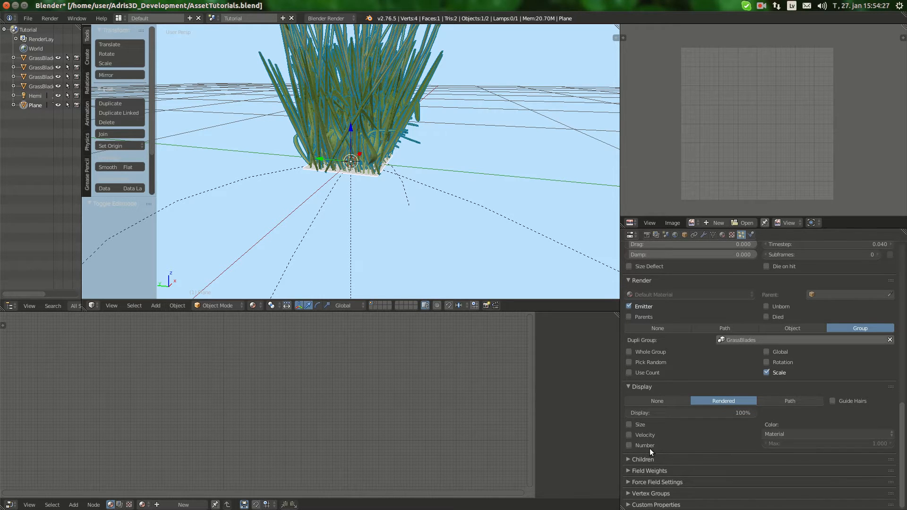
left_click(651, 459)
scroll(656, 461, "down", 1)
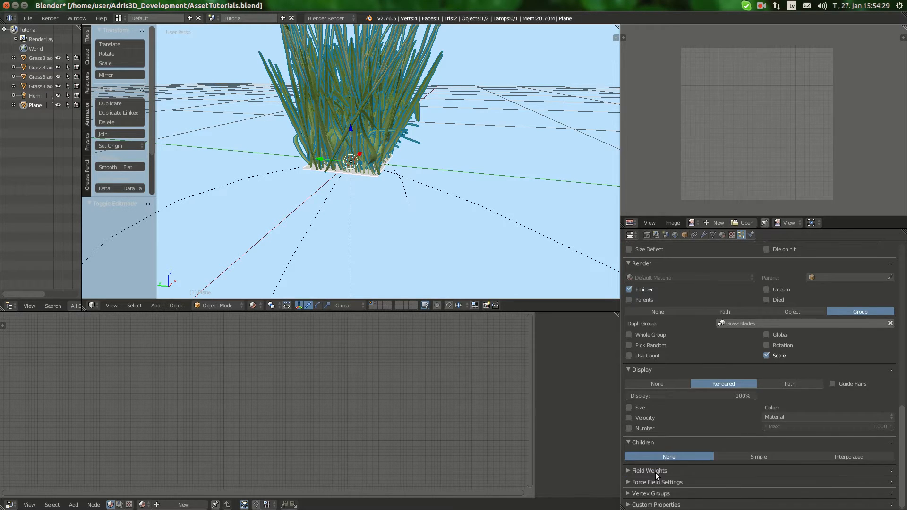
left_click(656, 471)
scroll(657, 472, "down", 7)
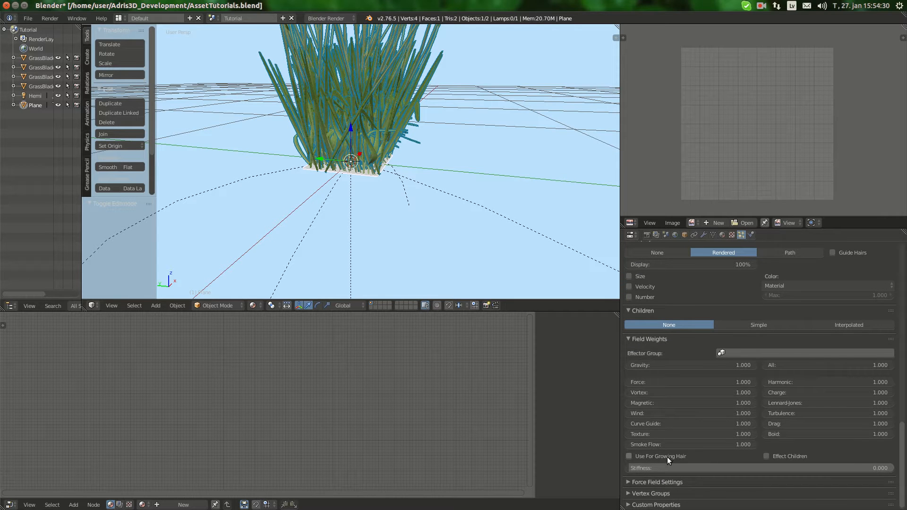
left_click(658, 482)
scroll(659, 480, "down", 3)
left_click(667, 493)
scroll(711, 395, "up", 20)
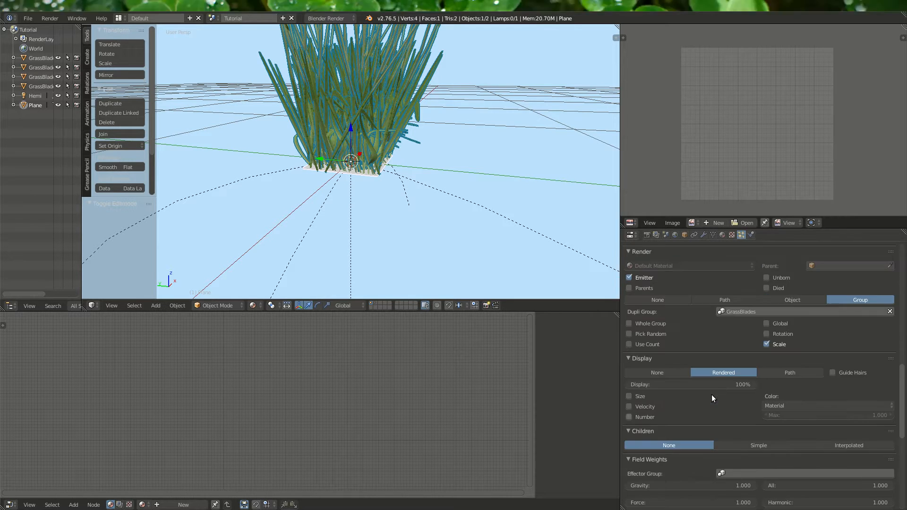
Change the particle emission's distribution on the plane's faces to Random
scroll(789, 325, "up", 4)
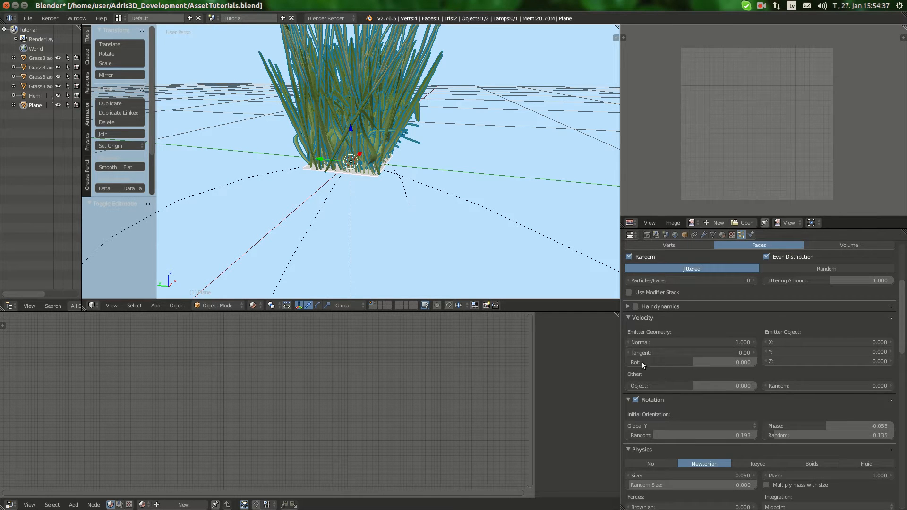
scroll(670, 367, "up", 3)
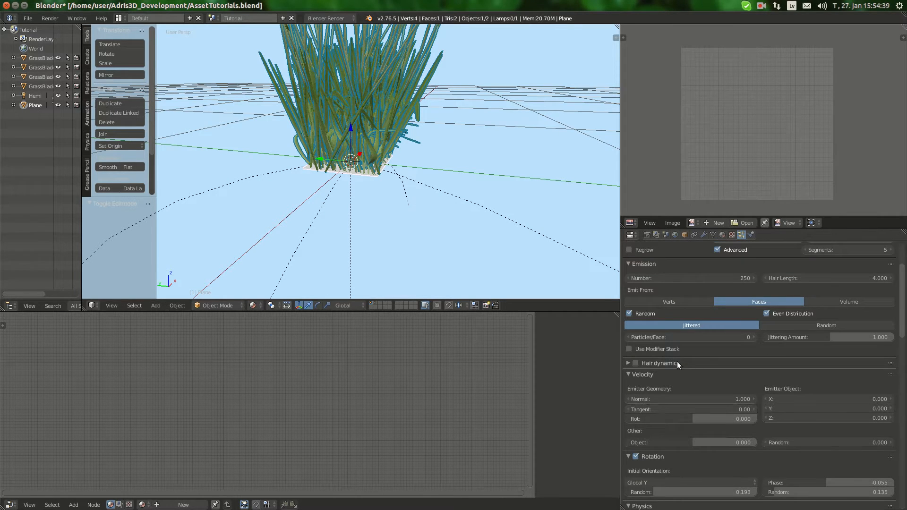
scroll(677, 361, "up", 3)
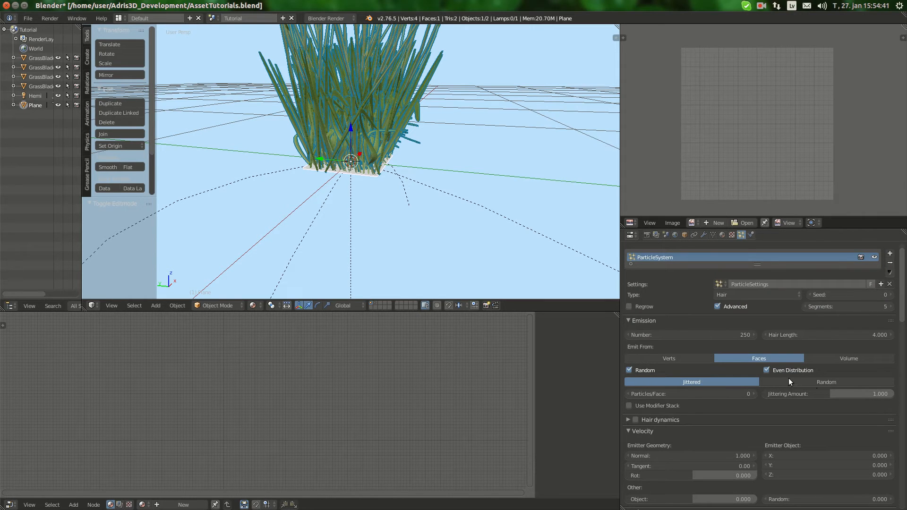
left_click(811, 382)
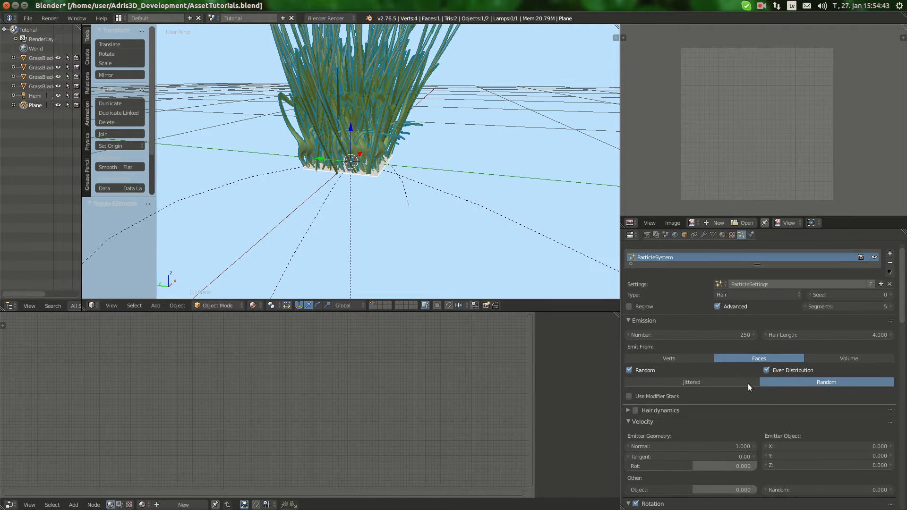
Try the Jittered emission distribution and switch it back to Random
middle_click_drag(440, 227, 601, 277)
left_click(739, 381)
left_click(801, 382)
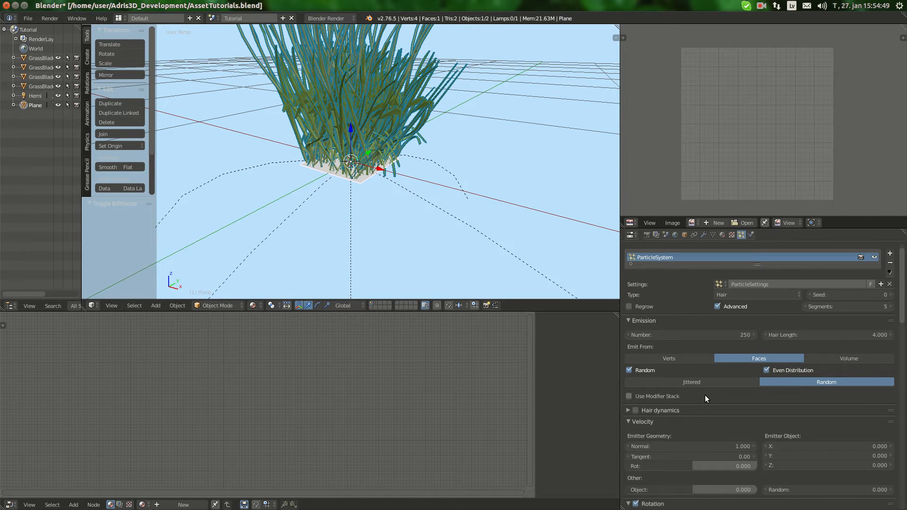
Set the hair length to 3.810 and leave the hair segments at 5 after trying a different count
scroll(791, 396, "up", 1)
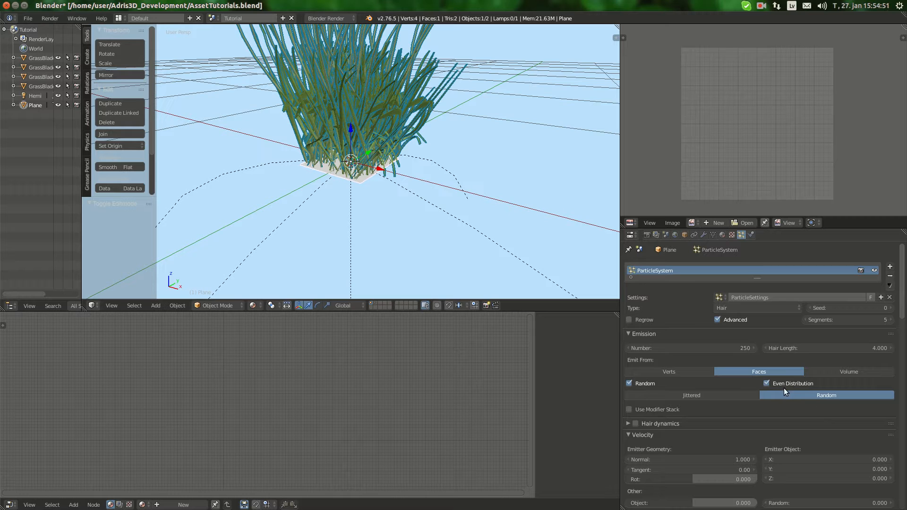
mouse_move(834, 348)
left_mouse_down()
mouse_move(780, 347)
mouse_move(825, 347)
left_mouse_up()
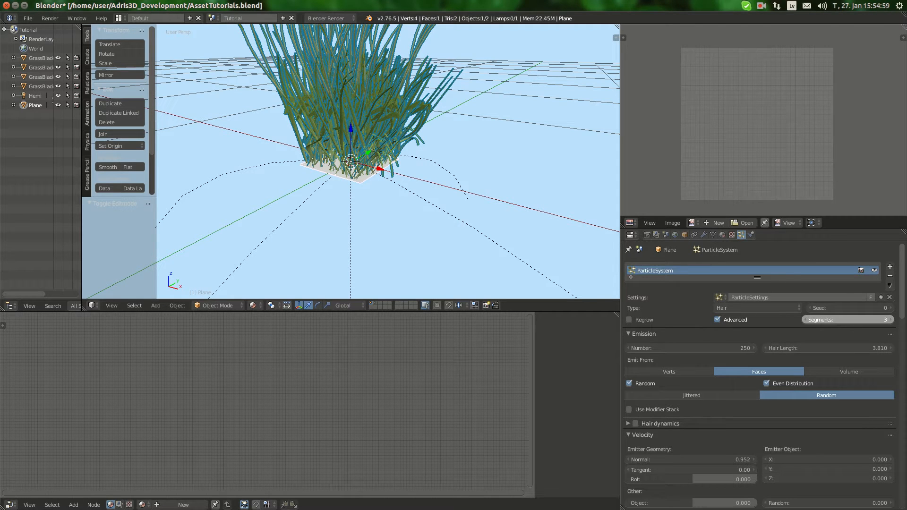
left_click_drag(848, 319, 881, 320)
key("Return")
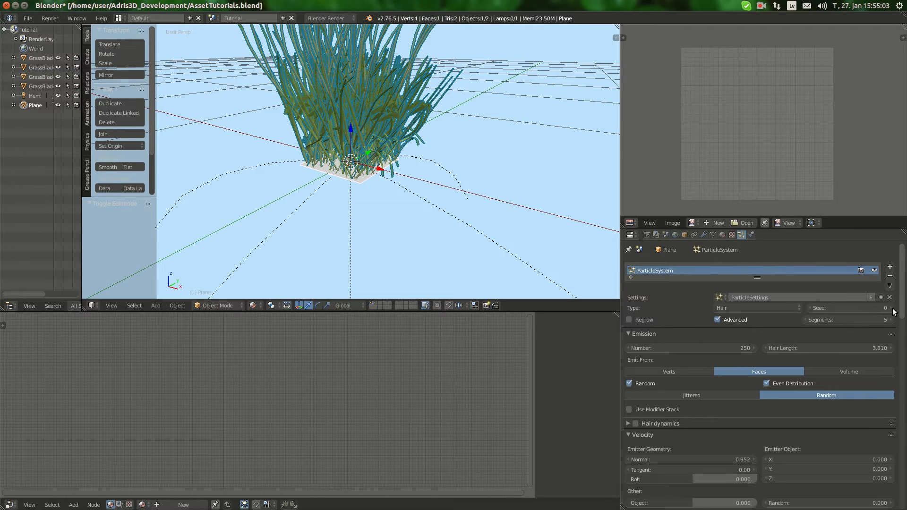
Try successive particle seeds to vary the blade arrangement, and set the seed to 5
left_click(891, 308)
left_click(891, 308)
left_click(891, 308)
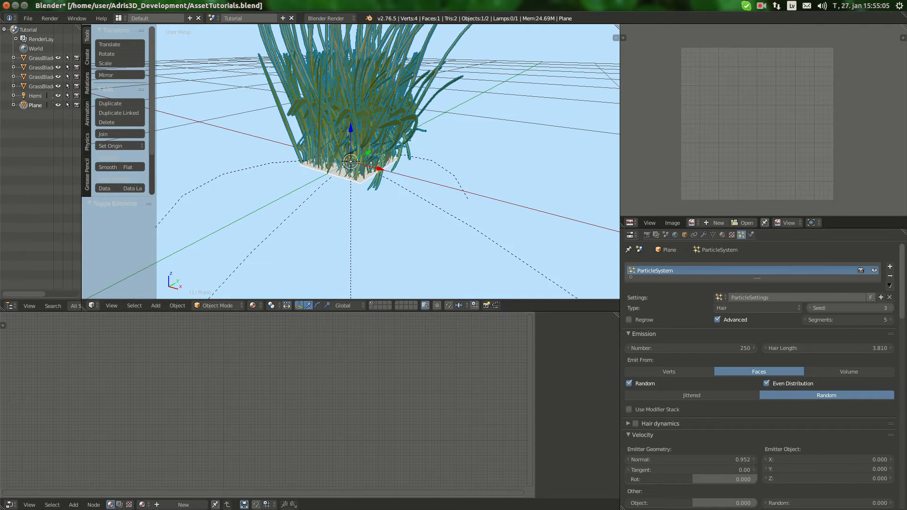
left_click(892, 308)
middle_click_drag(456, 226, 269, 210)
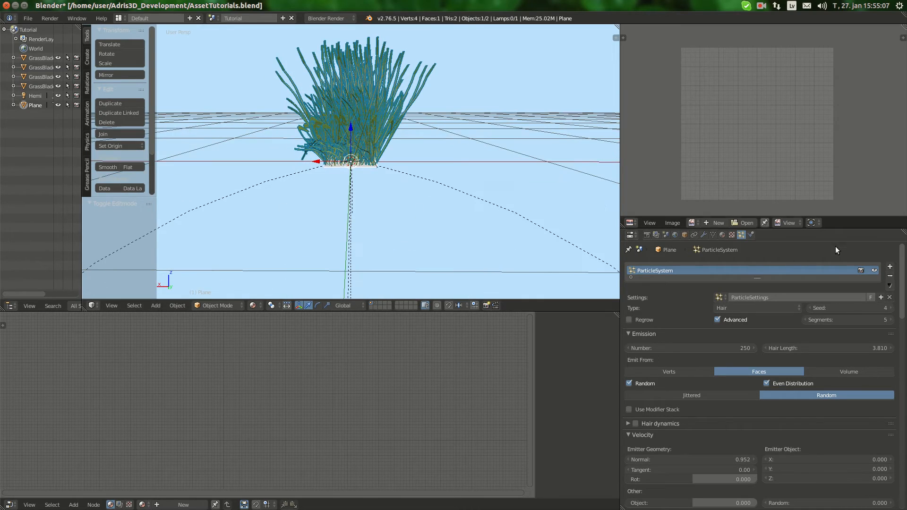
left_click(892, 308)
middle_click_drag(367, 209, 407, 185)
scroll(407, 185, "up", 3)
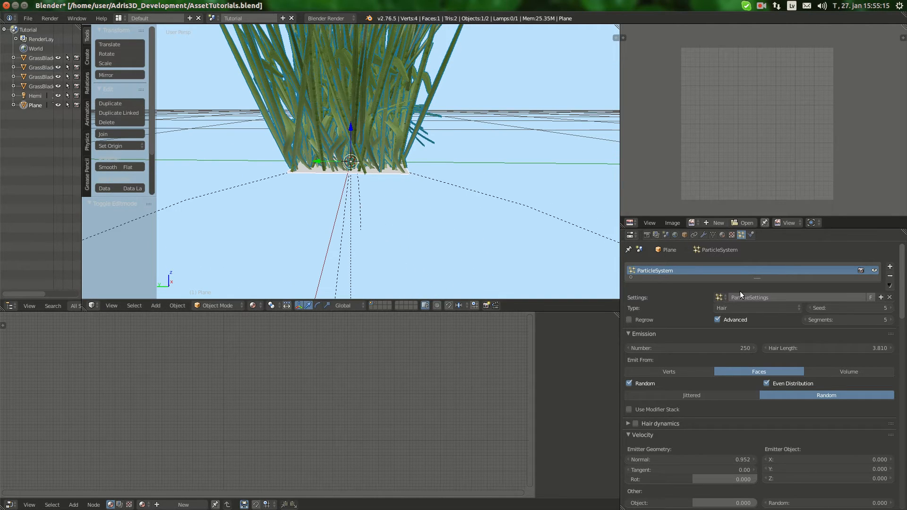
Make the particle system's grass blade duplicates real, so that each blade is a separate object
left_click(703, 235)
left_click(763, 297)
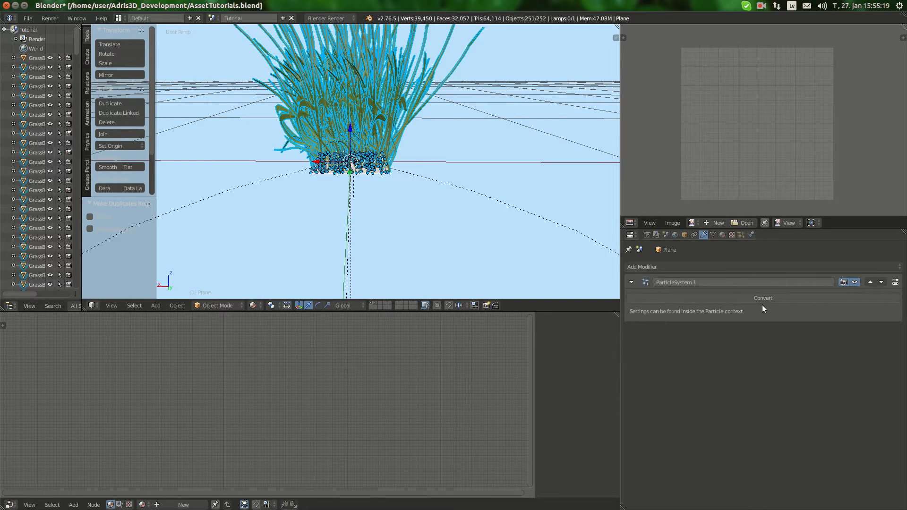
left_click(384, 140)
middle_click_drag(444, 164, 364, 168)
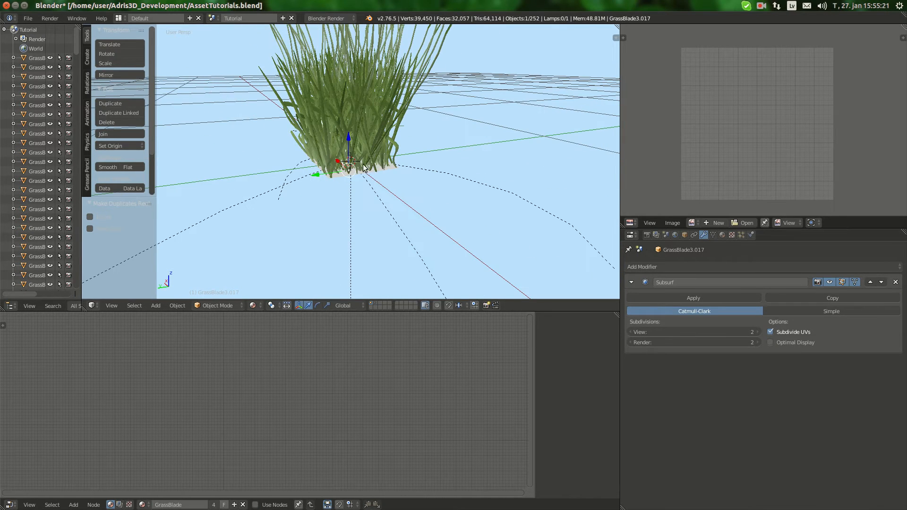
Move the emitter plane off the grass clump's layer to layer 20, and display layer 1 again
right_click(386, 172)
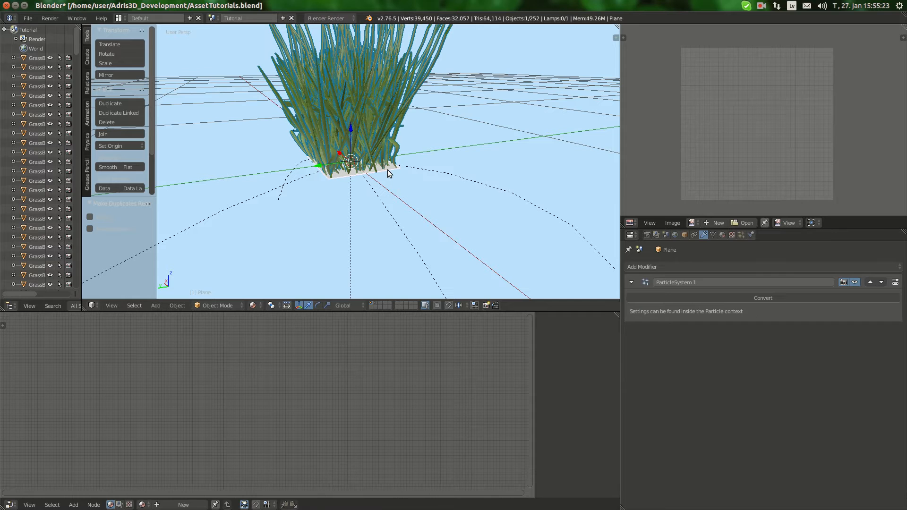
key("m")
key("1")
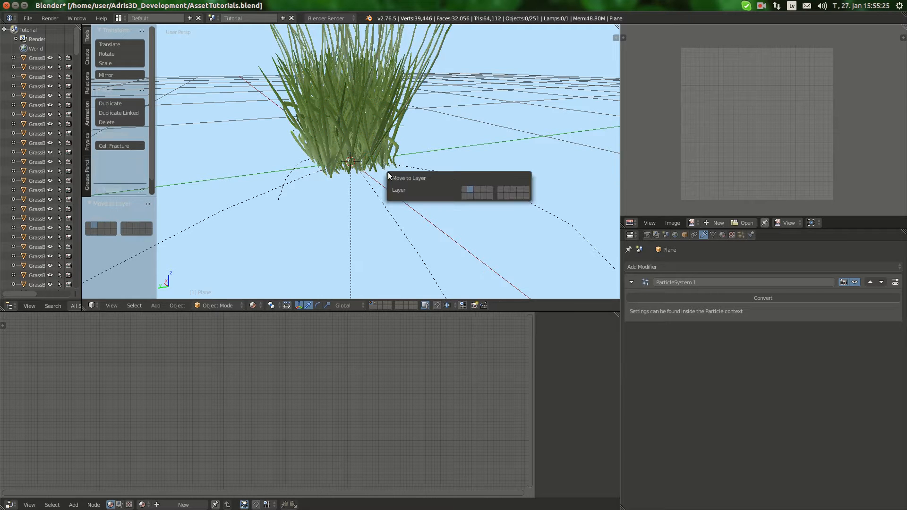
middle_click_drag(298, 201, 419, 225)
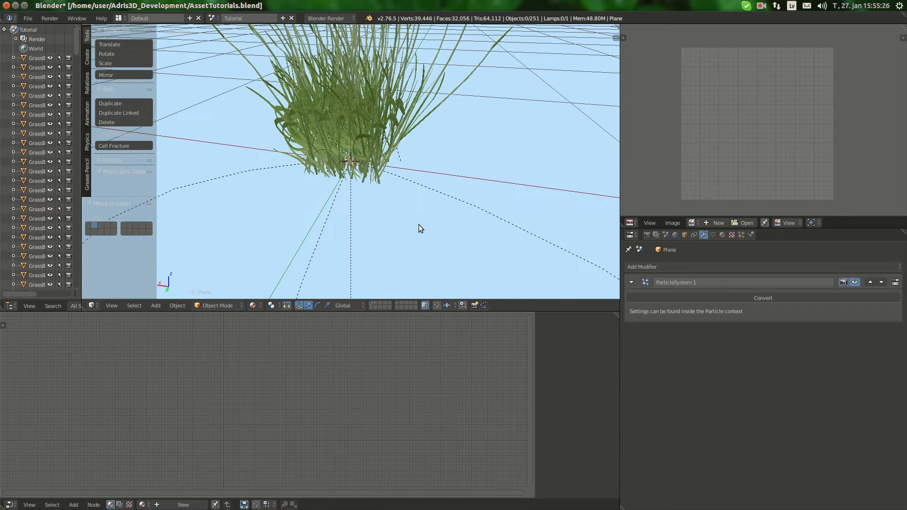
left_click(373, 303)
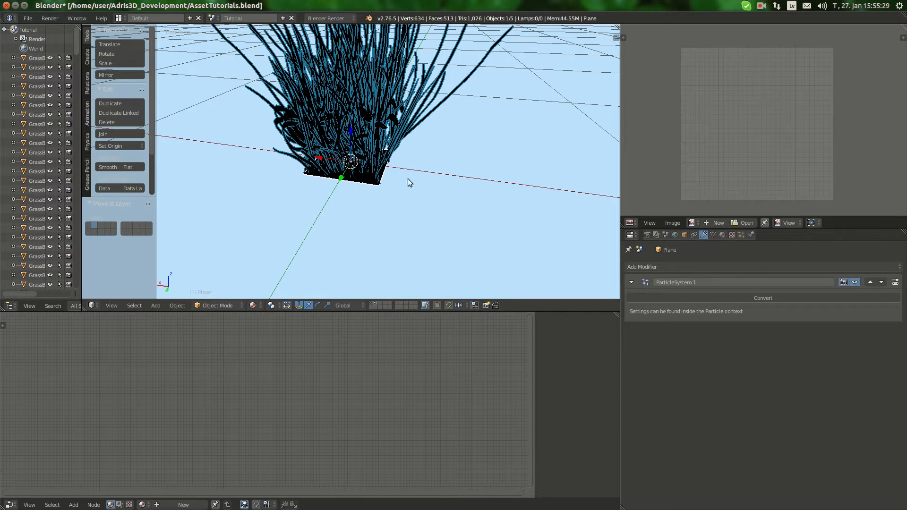
key("m")
left_click(497, 200)
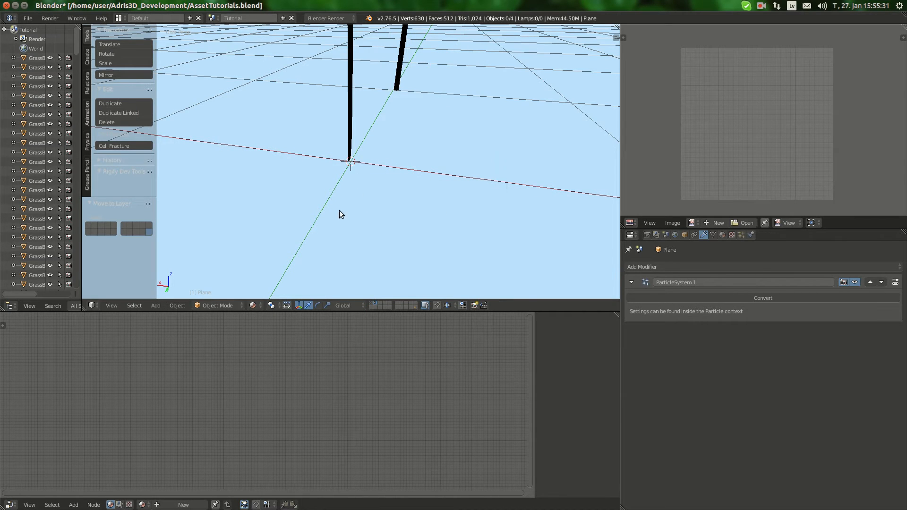
key("1")
Scale up the small curved grass blade GrassBlade2.034 near the clump's base by a factor of about 1.68
middle_click_drag(390, 177, 383, 140)
right_click(350, 142)
scroll(293, 122, "up", 3)
right_click(394, 152)
scroll(389, 146, "up", 3)
key("Tab")
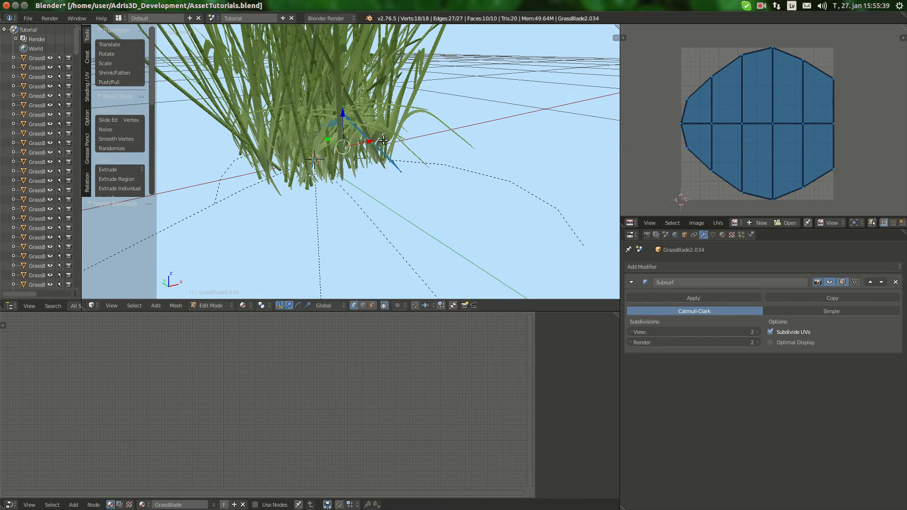
left_click(394, 140)
key("Tab")
key("s")
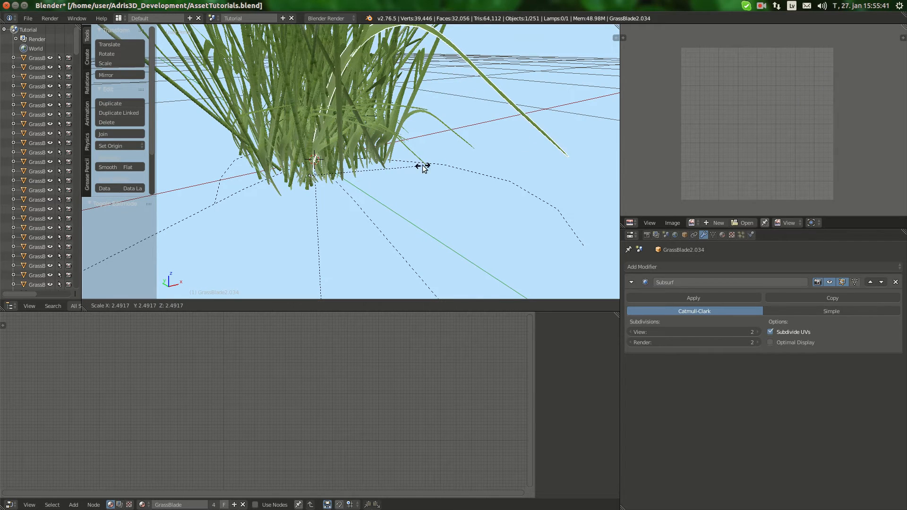
left_click(384, 172)
middle_click_drag(383, 172, 357, 145)
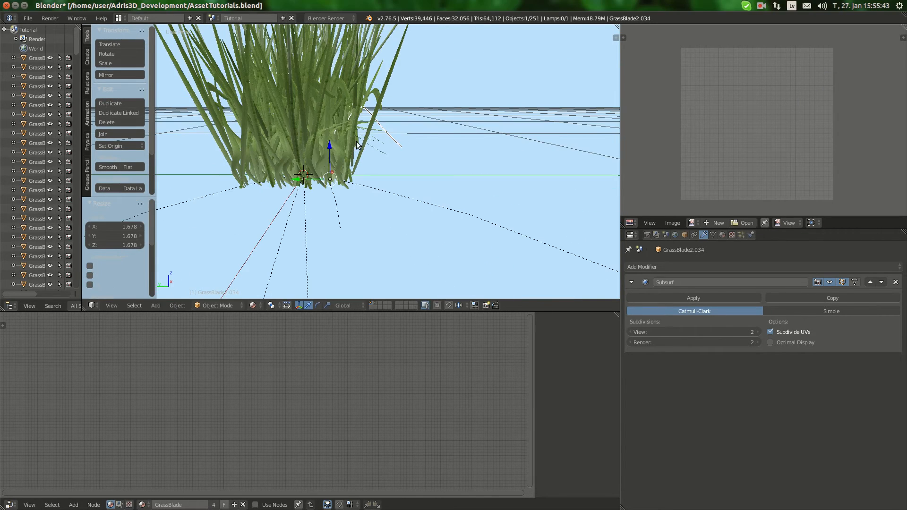
Enlarge two tall blades of the clump, GrassBlade4.008 by about 1.55 and GrassBlade4.018 by about 1.27
scroll(292, 168, "down", 3)
middle_click_drag(275, 174, 318, 98)
right_click(325, 90)
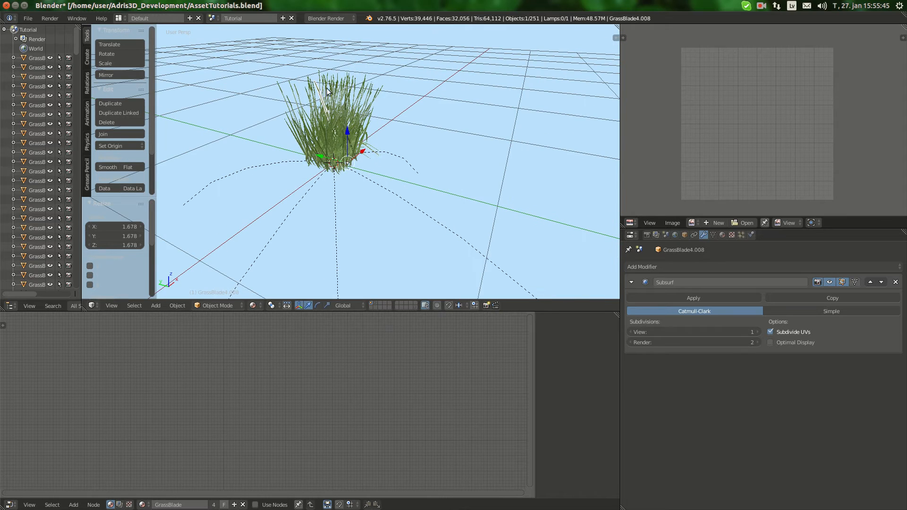
scroll(443, 143, "up", 1)
key("s")
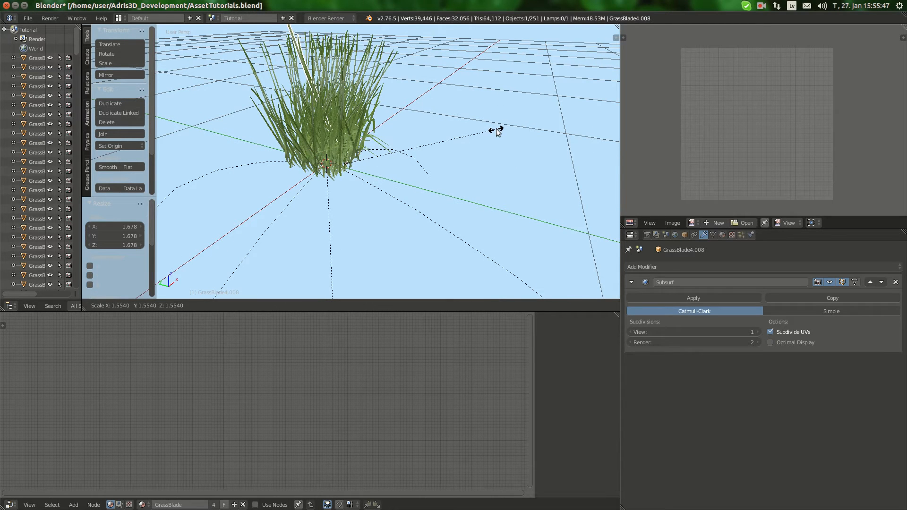
left_click(496, 129)
right_click(343, 161)
key("s")
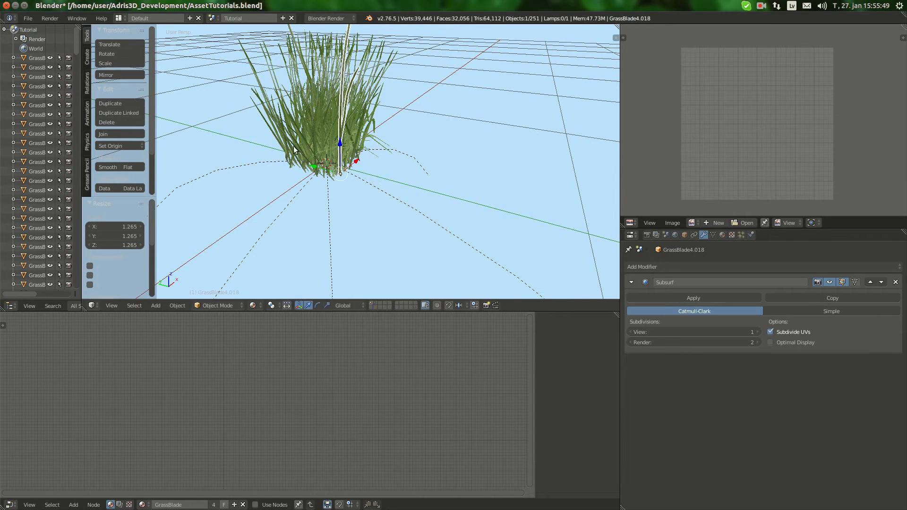
middle_click_drag(294, 150, 371, 134)
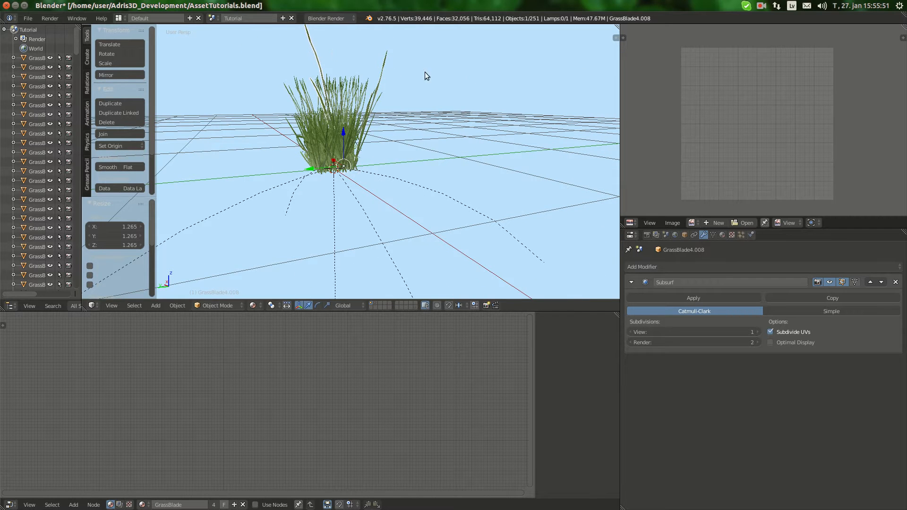
Scale GrassBlade4.008 by about 0.74 and GrassBlade4.018 by about 0.79, and rotate the latter about -6.9°
key("s")
left_click(427, 87)
right_click(386, 64)
key("s")
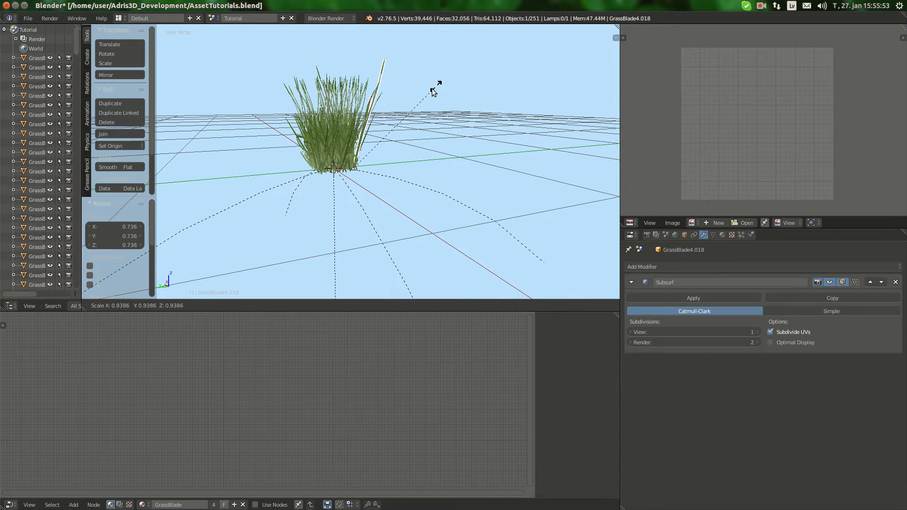
left_click(419, 97)
key("r")
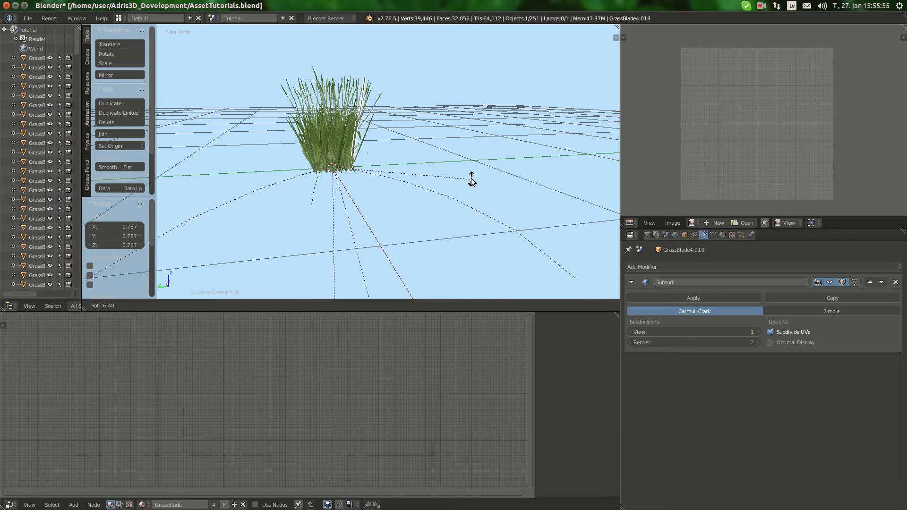
left_click(472, 179)
Move GrassBlade4.006 at the clump's base slightly, by about 0.009 in X, 0.012 in Y and 0.006 in Z
scroll(347, 178, "up", 4)
right_click(348, 165)
key("g")
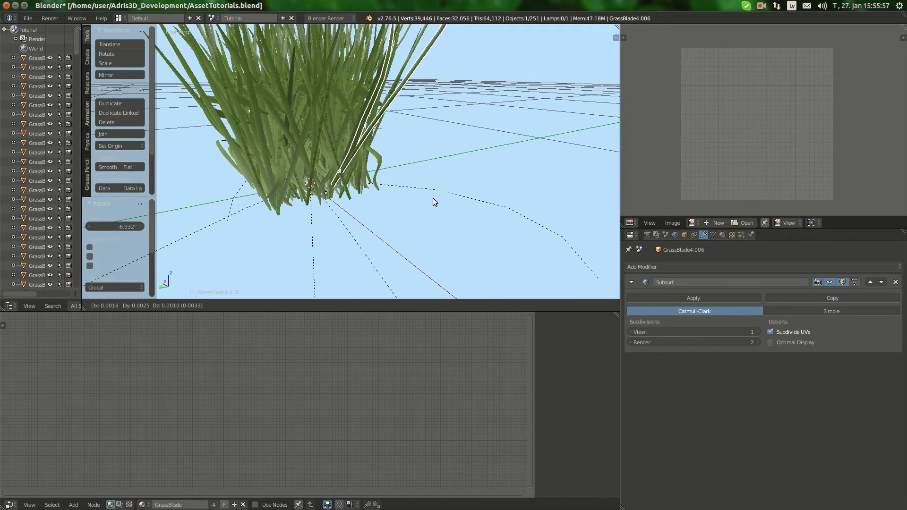
left_click(431, 197)
scroll(404, 180, "down", 5)
scroll(425, 182, "up", 2)
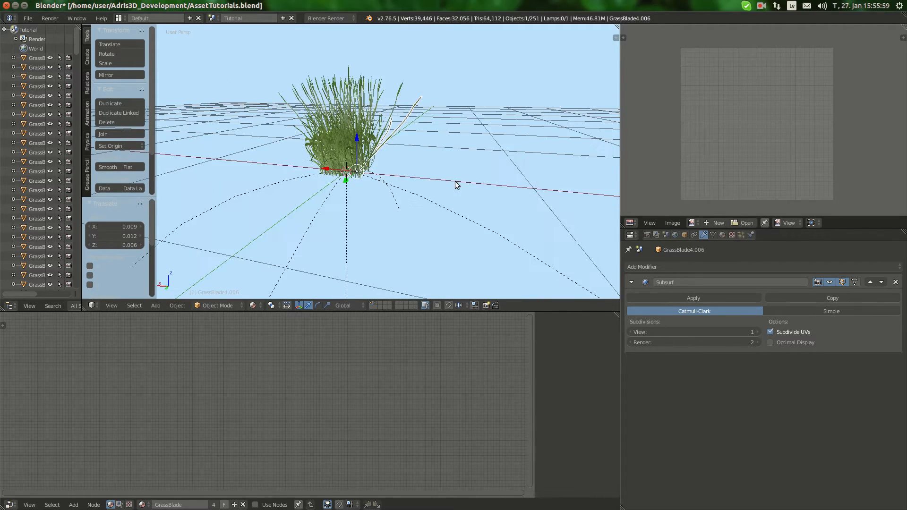
Rotate the outward-leaning GrassBlade4.006 about 11.8° in the front view to bring it closer to the clump
scroll(350, 167, "down", 4)
key("KP_3")
scroll(398, 154, "up", 4)
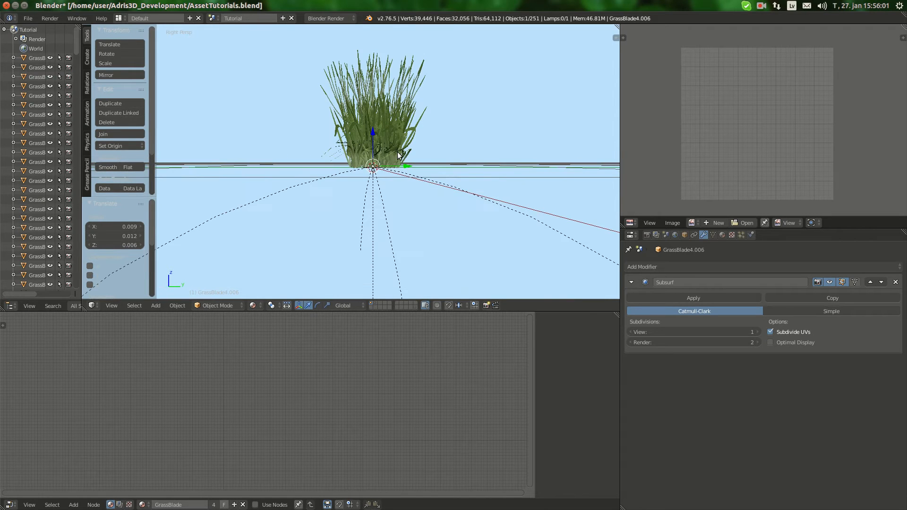
scroll(422, 149, "up", 2)
key("KP_1")
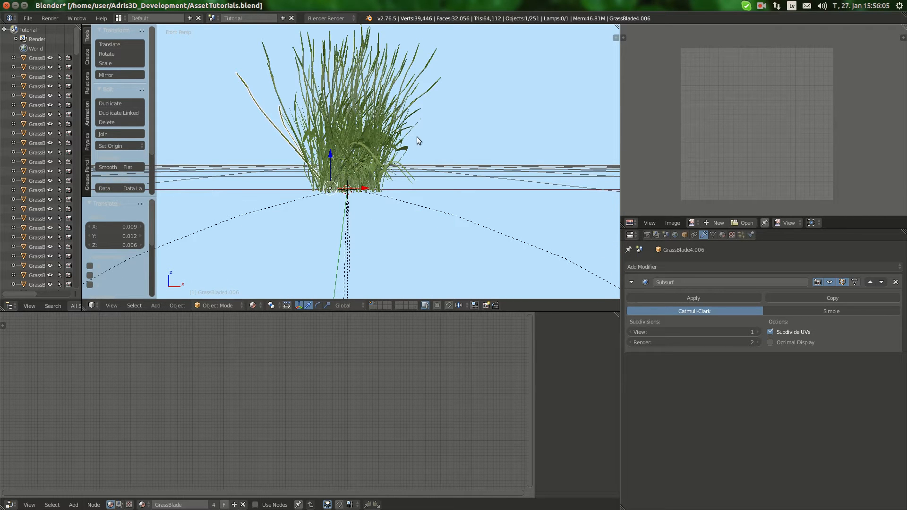
key("r")
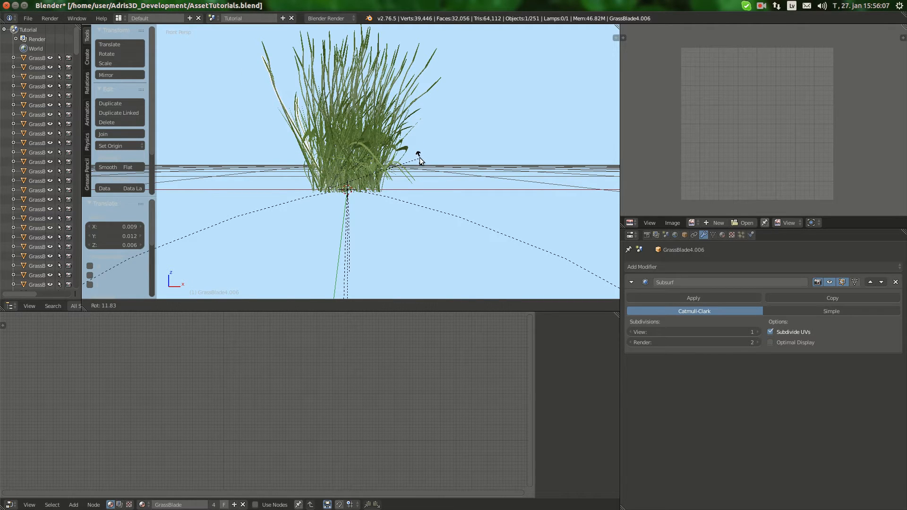
left_click(420, 160)
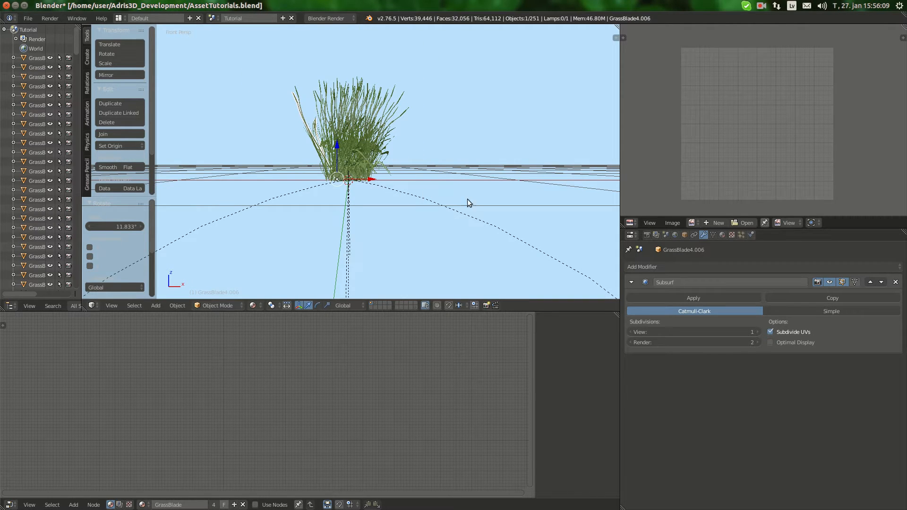
Start the Screencast Keys display and hide the 3D view's side panels
key("n")
left_click(572, 246)
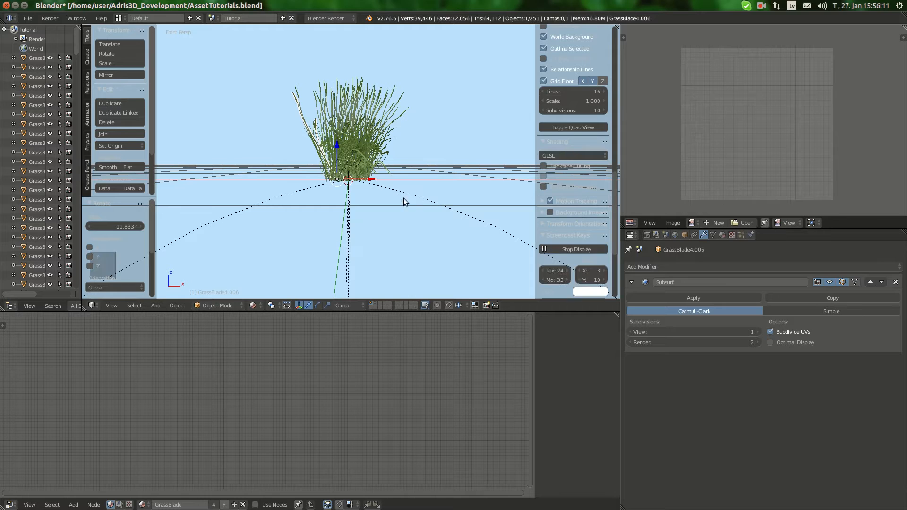
key("n")
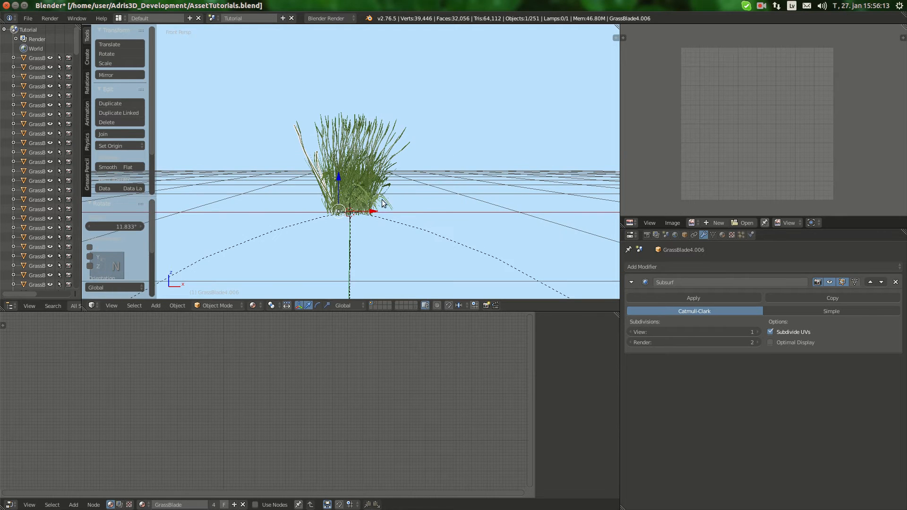
key("t")
middle_click_drag(368, 200, 366, 164, "shift")
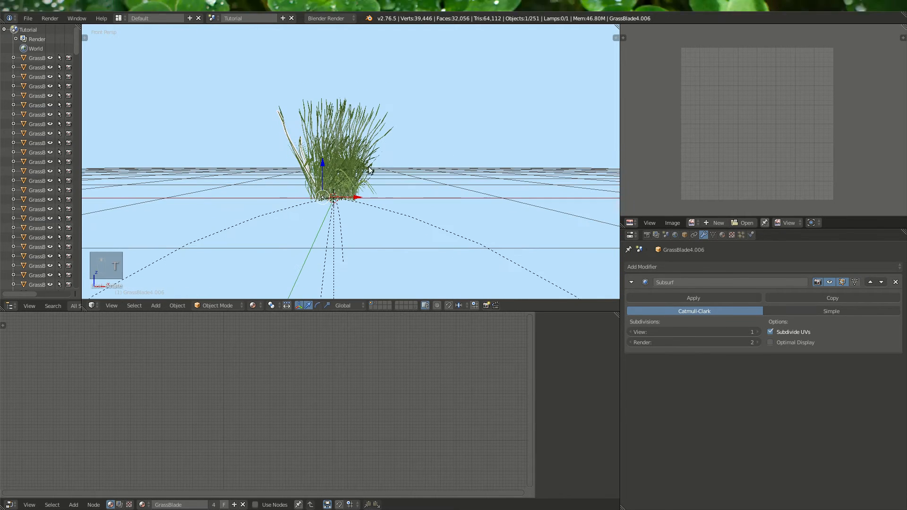
Add a camera at the grass clump's origin, move it -8 along Y, and look through it
key("shift+a")
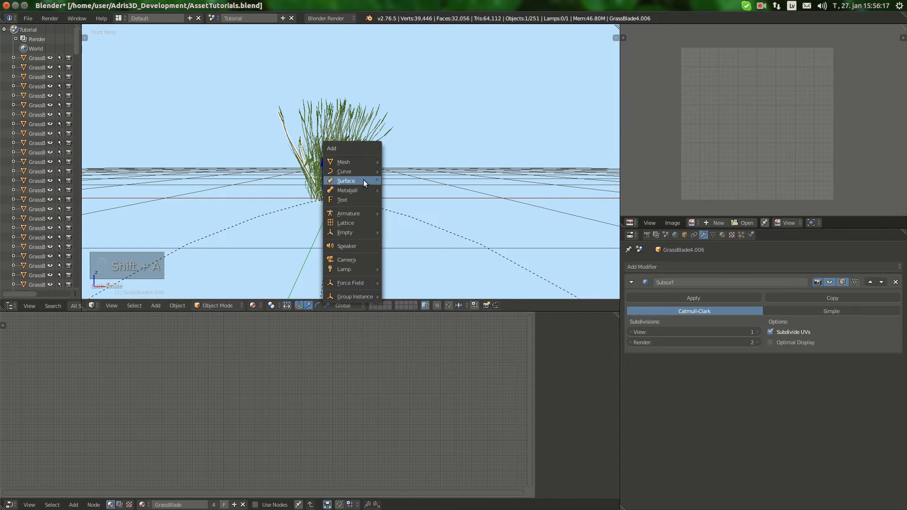
left_click(348, 260)
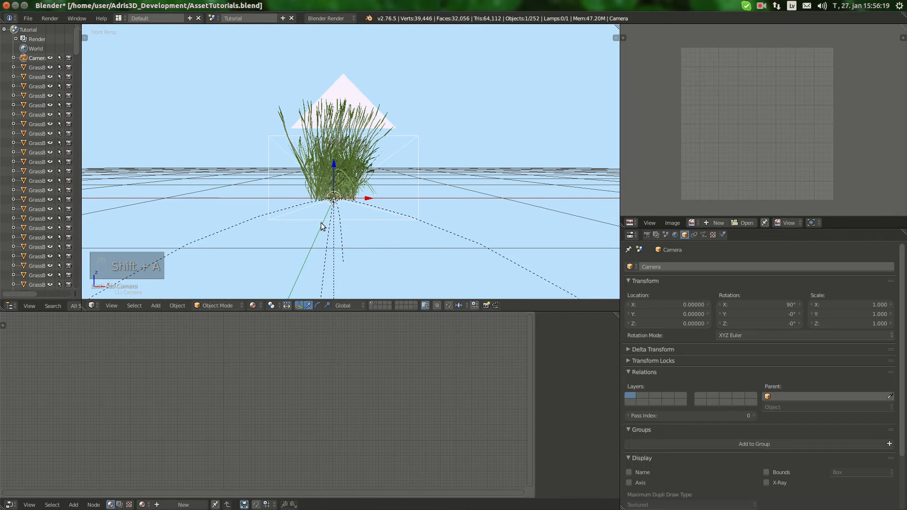
scroll(348, 205, "up", 2)
middle_click_drag(348, 205, 438, 222)
key("g")
key("y")
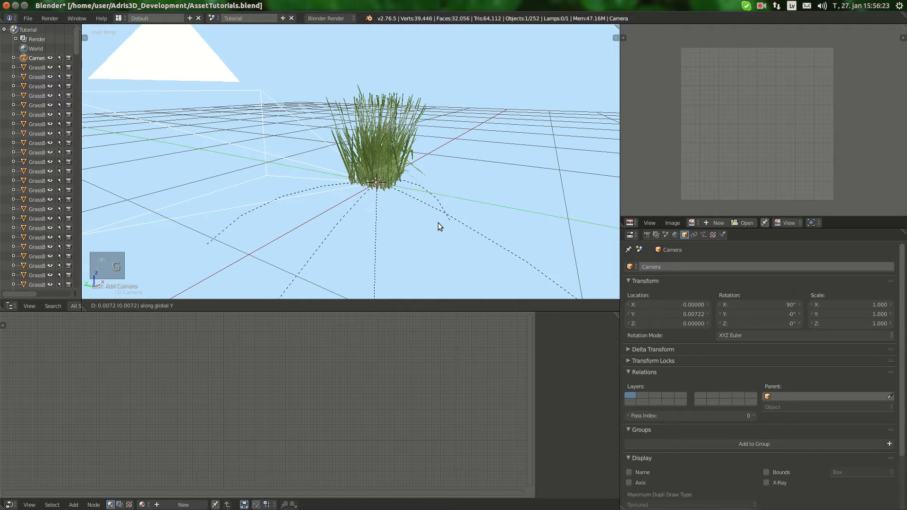
type("-8")
key("Return")
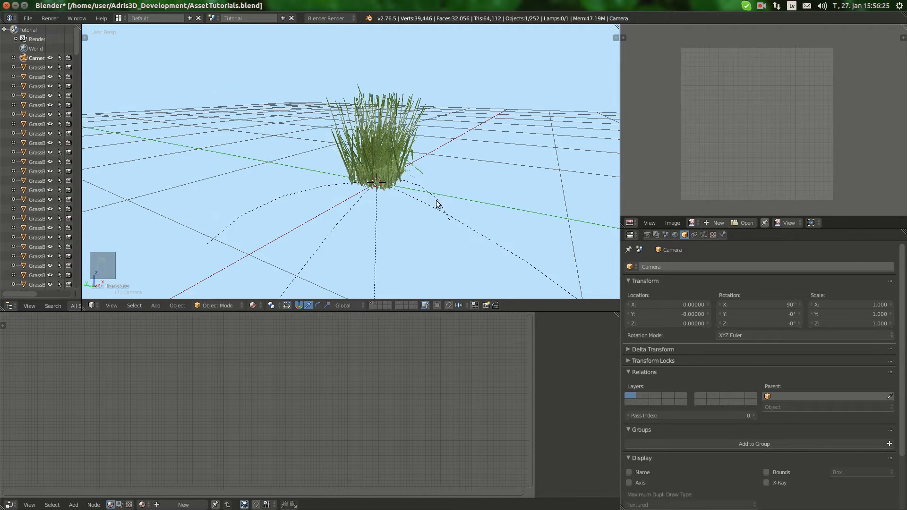
key("KP_0")
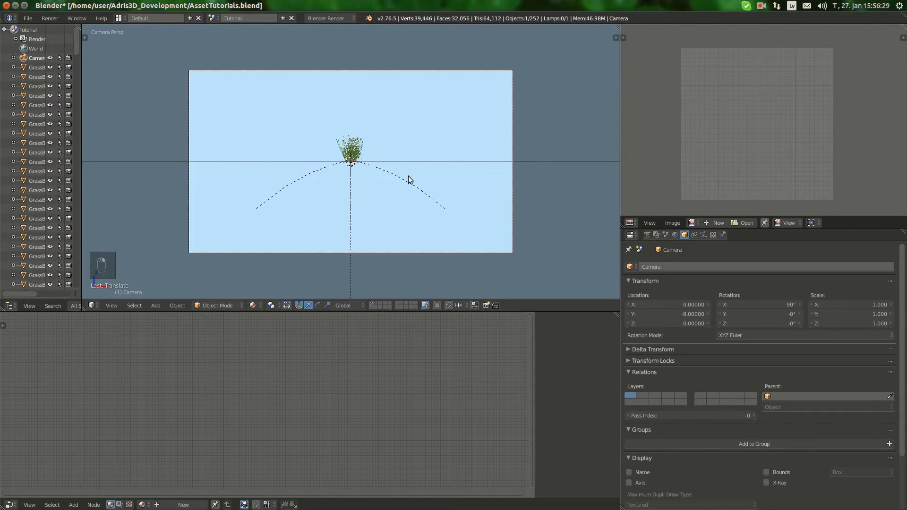
Move the camera toward the grass clump along Y by 4 and by another 2
type("g")
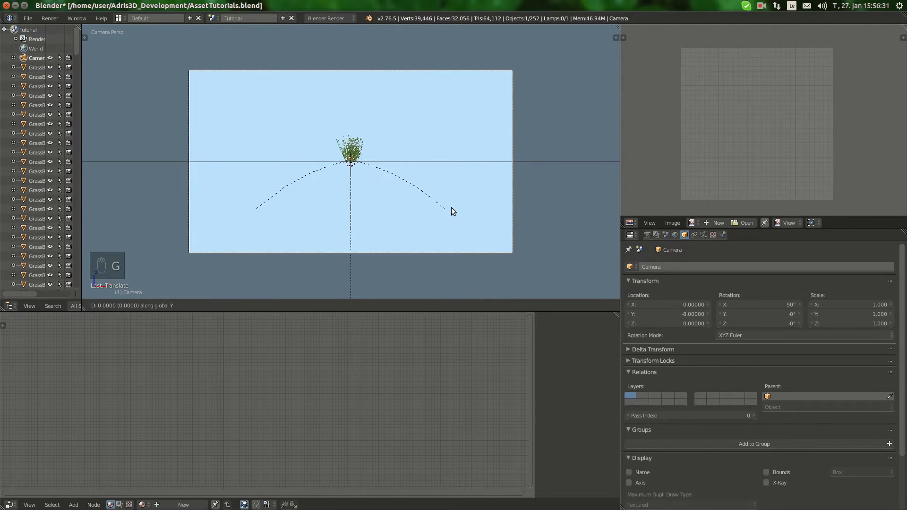
type("4")
key("Return")
type("gy2")
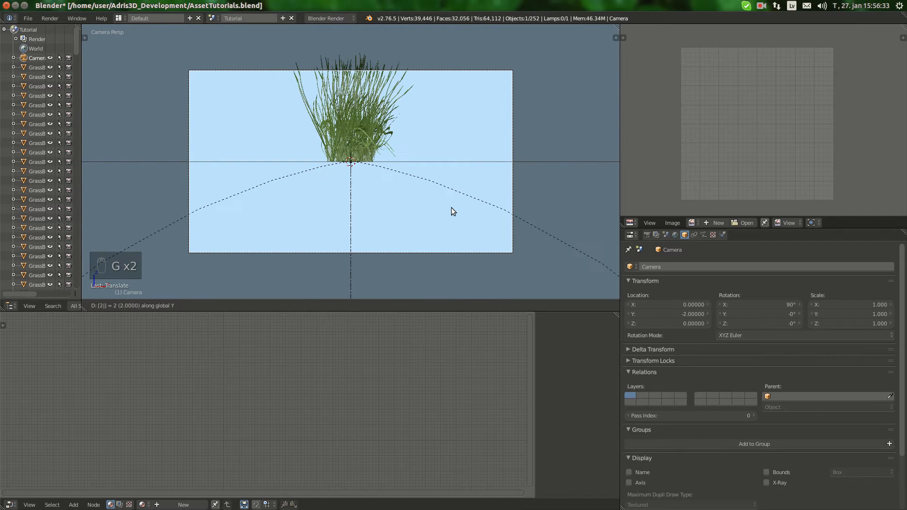
key("Return")
Raise the camera 0.5 along Z
key("g")
key("Escape")
type("gz.5")
key("Return")
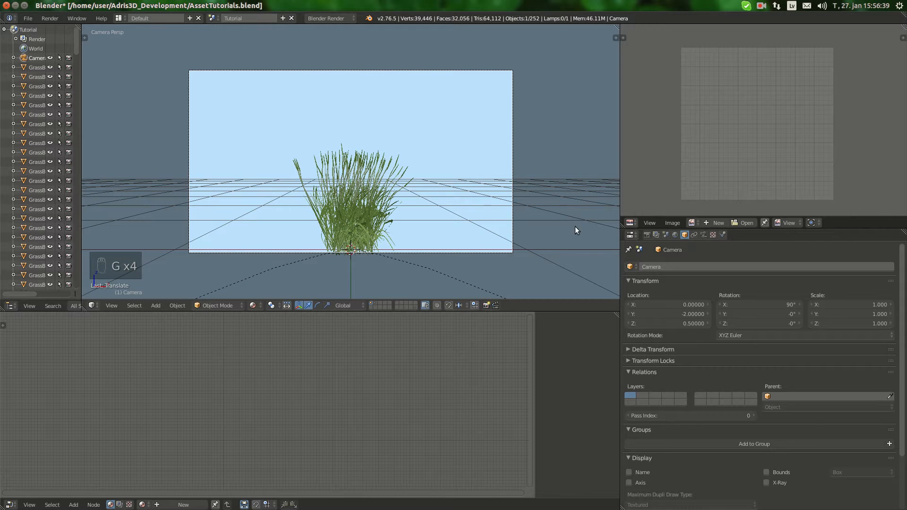
scroll(417, 208, "up", 3)
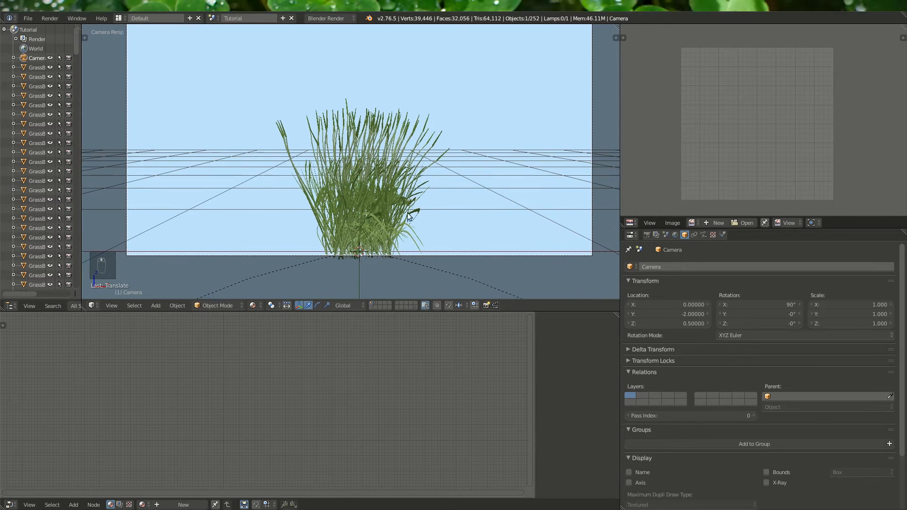
scroll(414, 211, "down", 4)
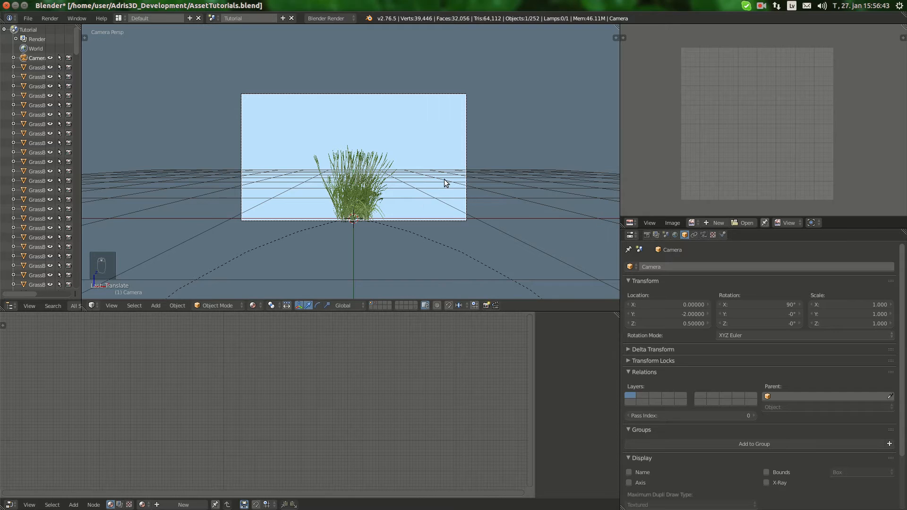
Clear the camera's location and move it -2 along Y
key("alt+g")
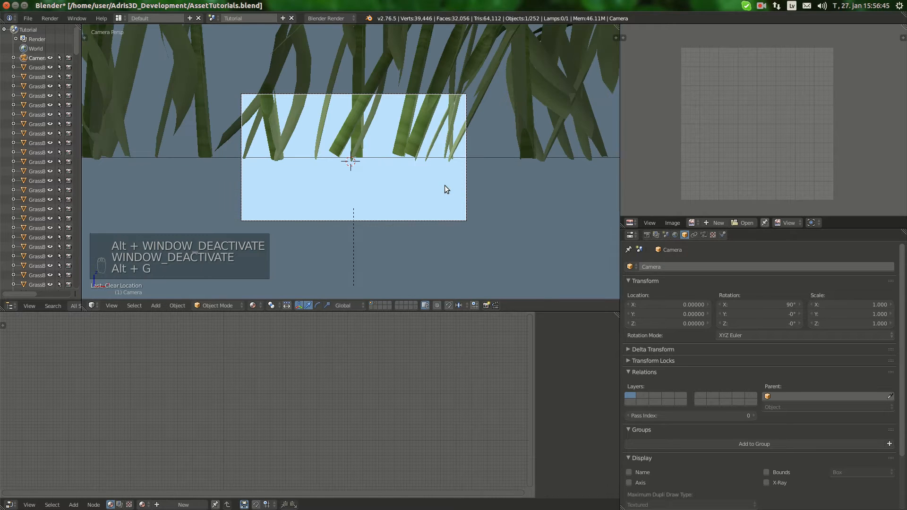
key("g")
key("y")
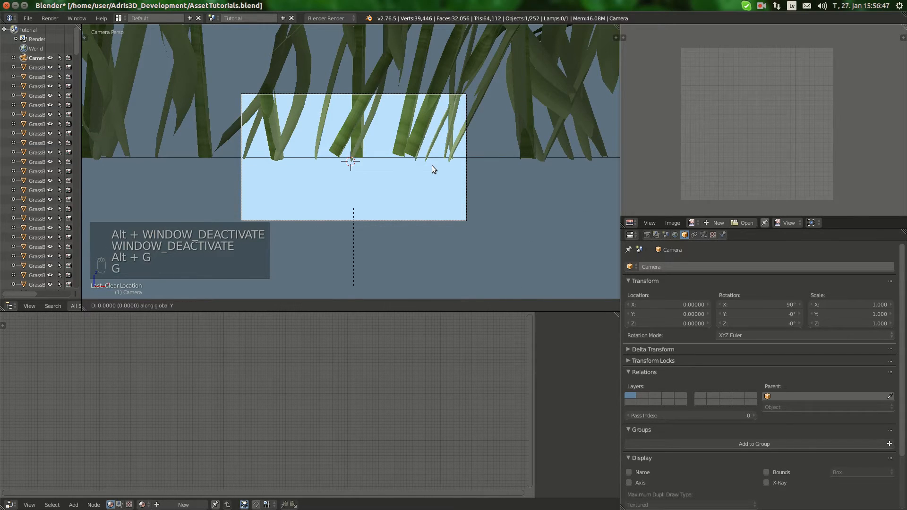
key("minus")
key("2")
left_click(432, 166)
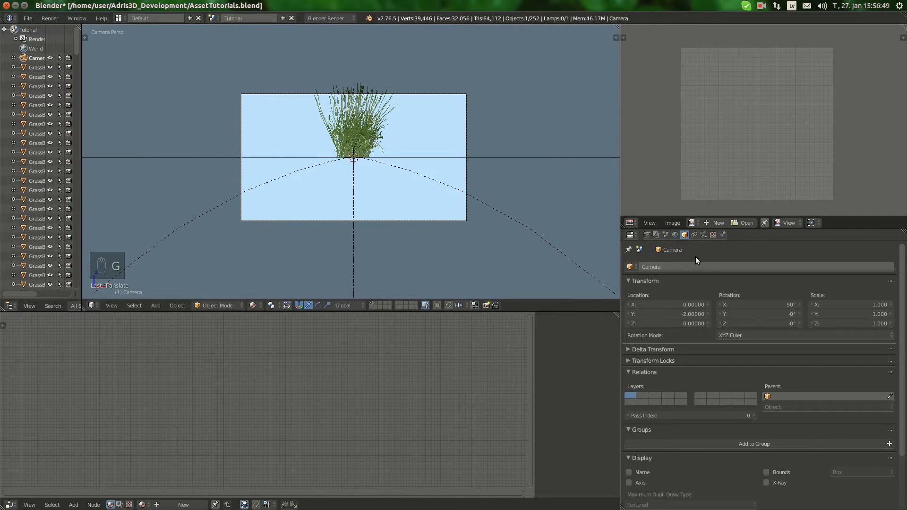
scroll(371, 160, "up", 4)
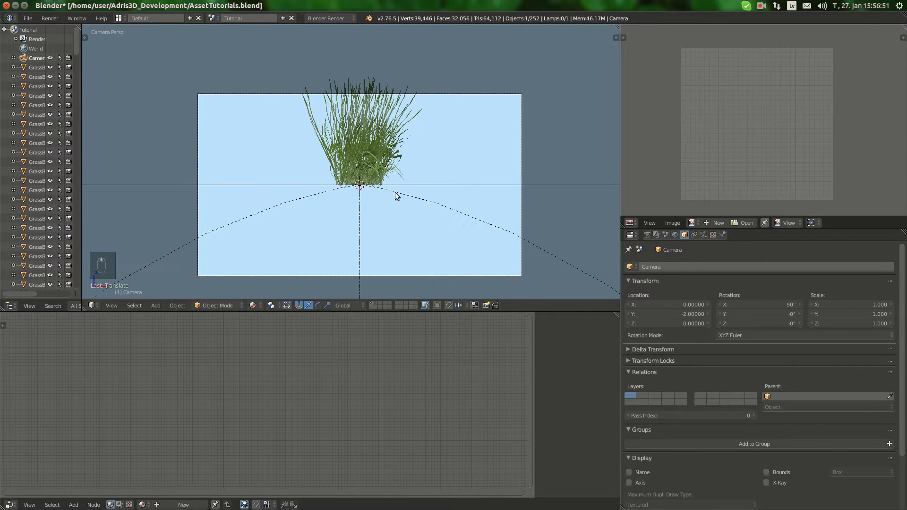
left_click(702, 235)
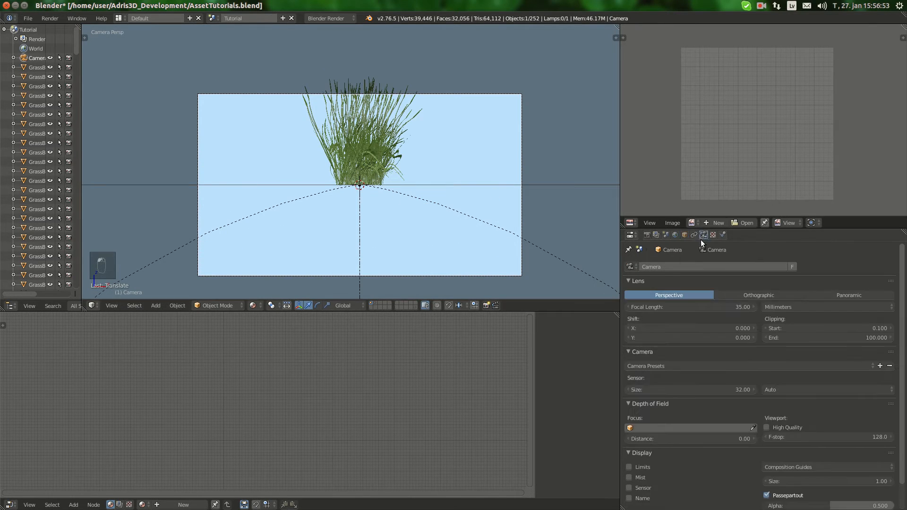
left_click(780, 305)
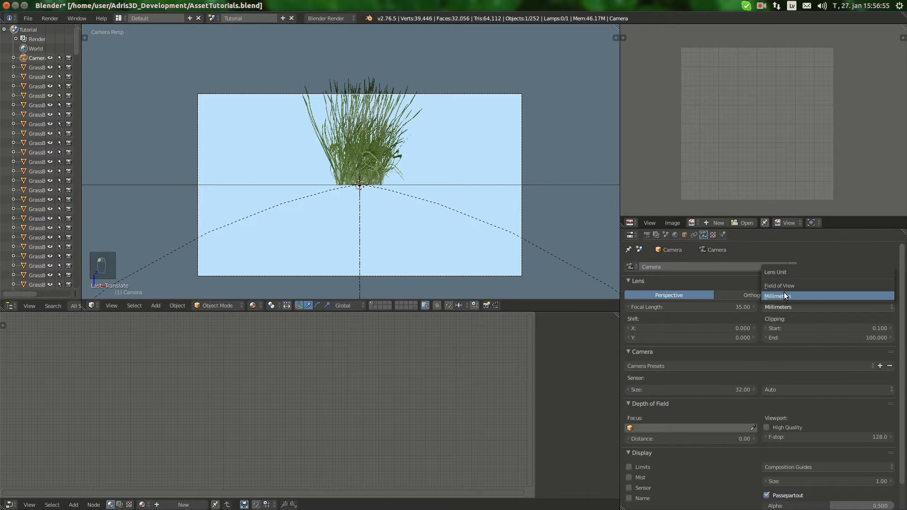
Set the render resolution to 1024 × 1024 px at 100% scale
left_click(649, 236)
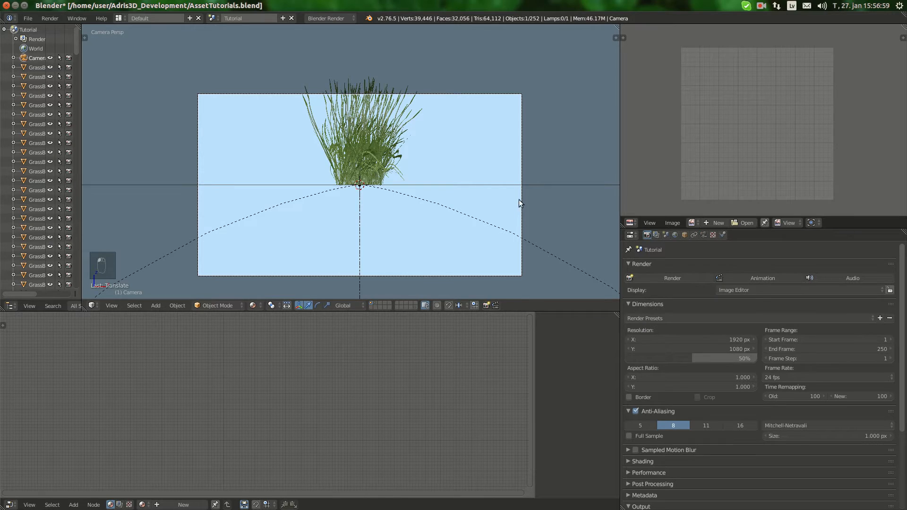
left_click(723, 337)
key("Tab")
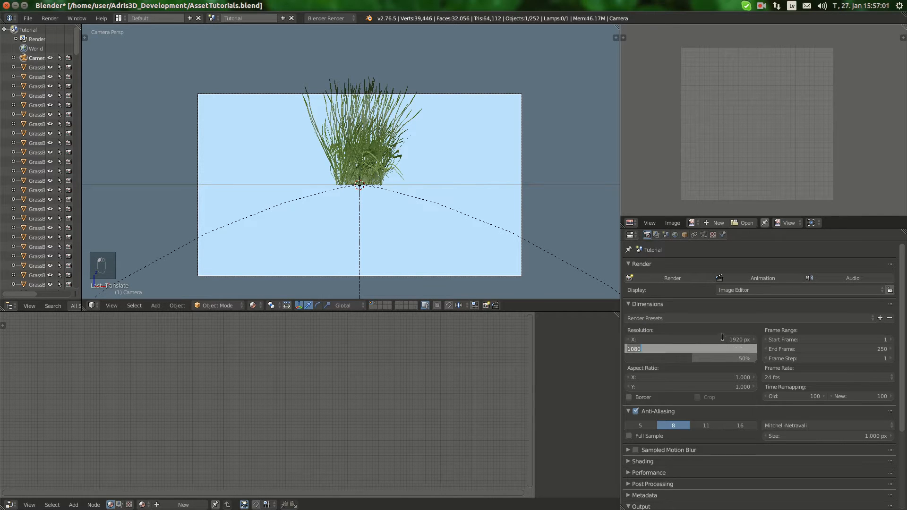
type("102")
key("Return")
left_click(736, 348)
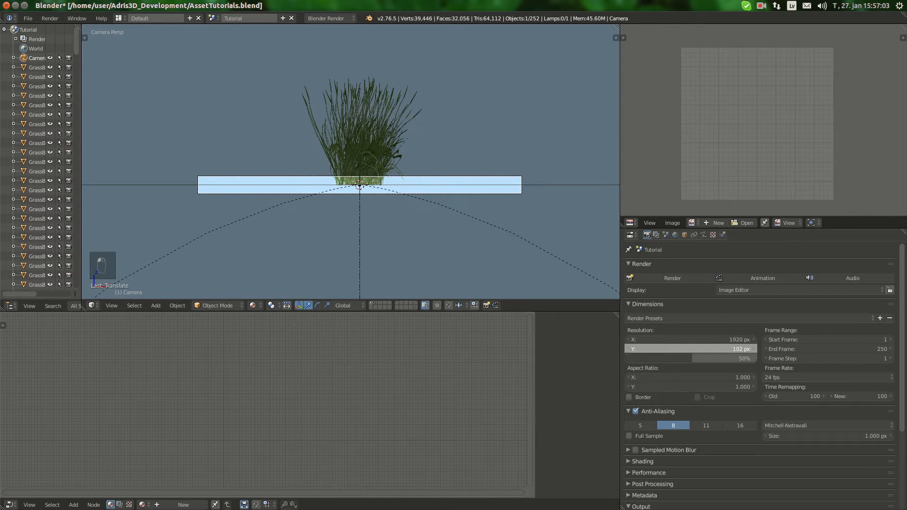
type("1024")
key("Return")
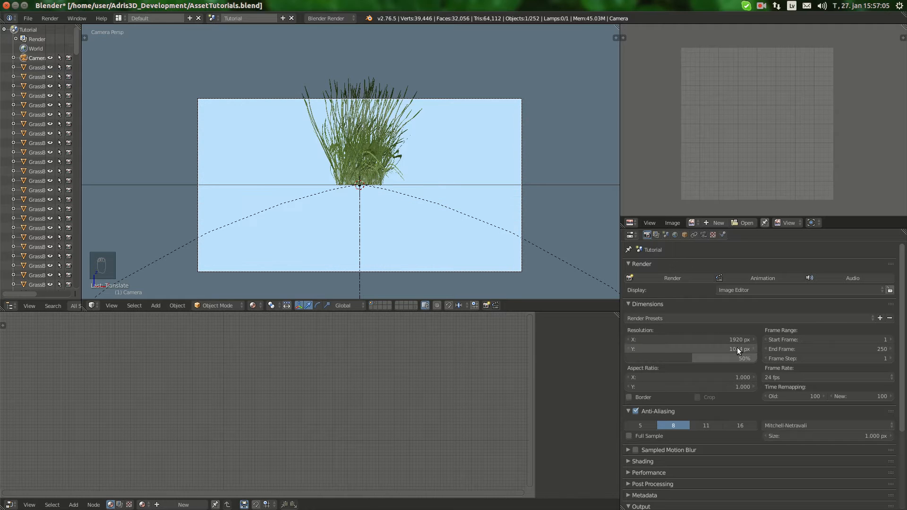
key("ctrl+c")
key("ctrl+v")
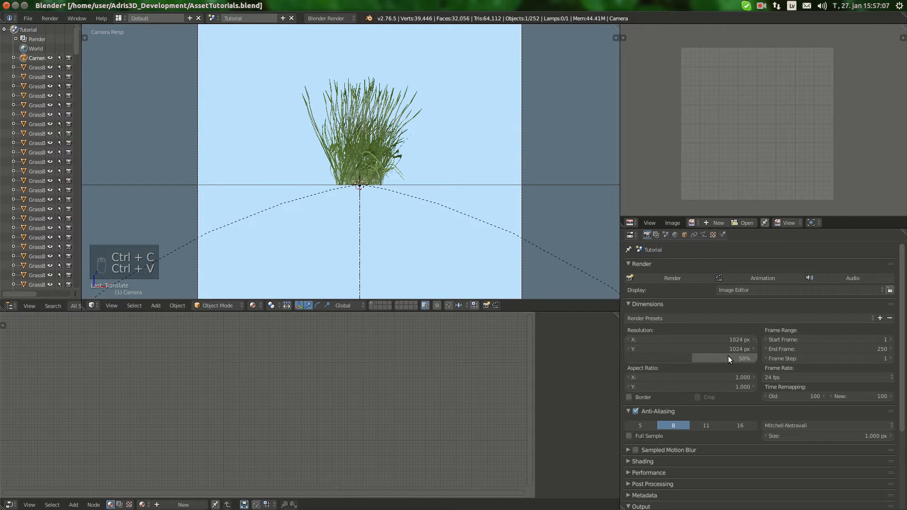
left_click_drag(728, 358, 755, 358)
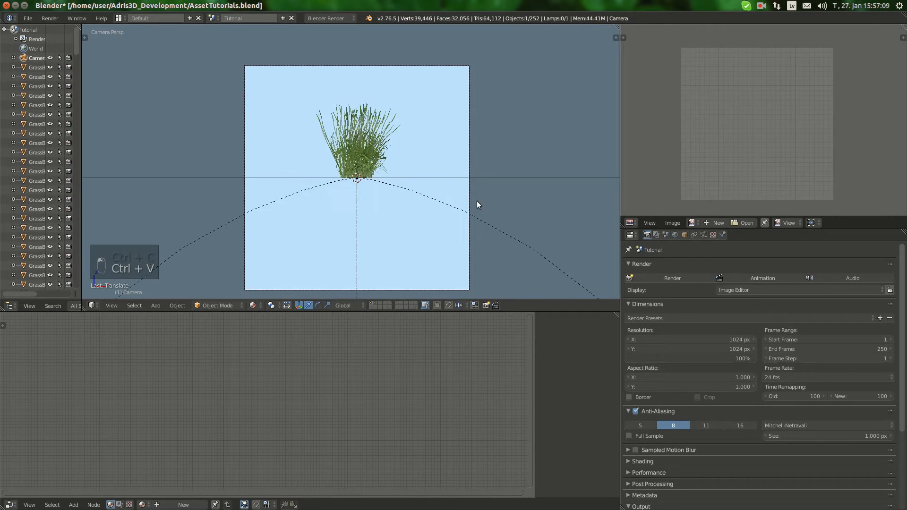
Move the camera closer to the grass clump along Y and raise it about 0.3 along Z
key("g")
left_click(477, 203)
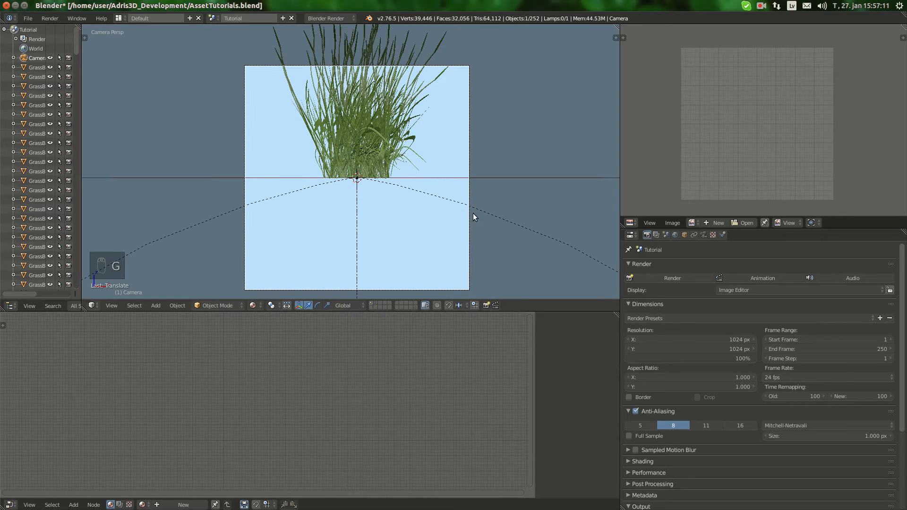
key("g")
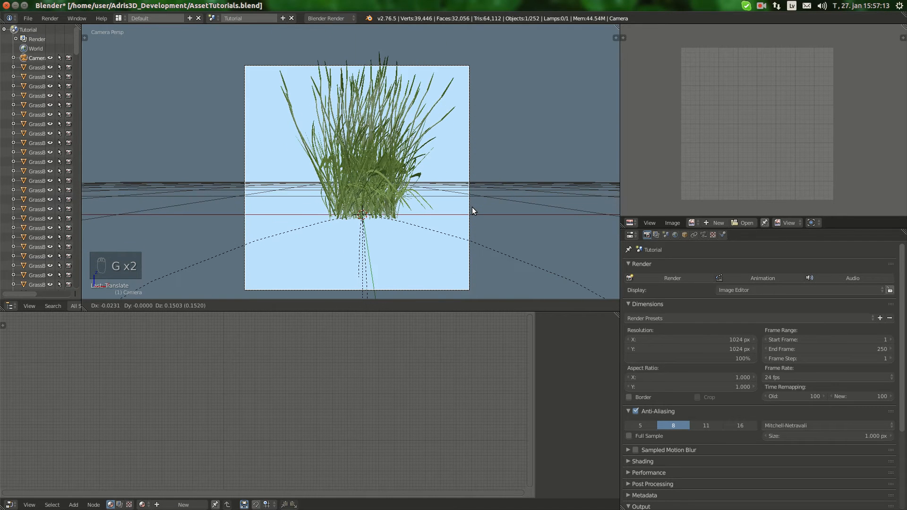
key("z")
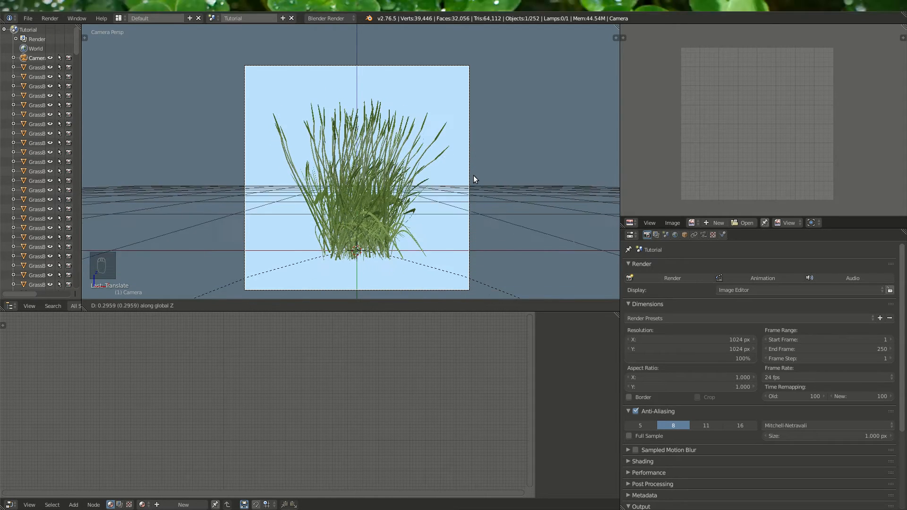
right_click(473, 175)
Fine-tune the camera along Y and raise it slightly along Z so the whole clump fits the square frame
key("g")
key("y")
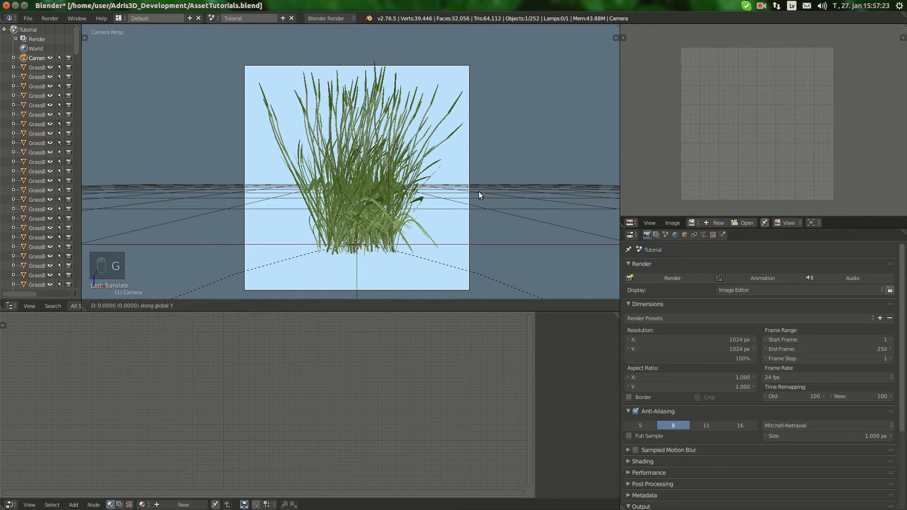
key("z")
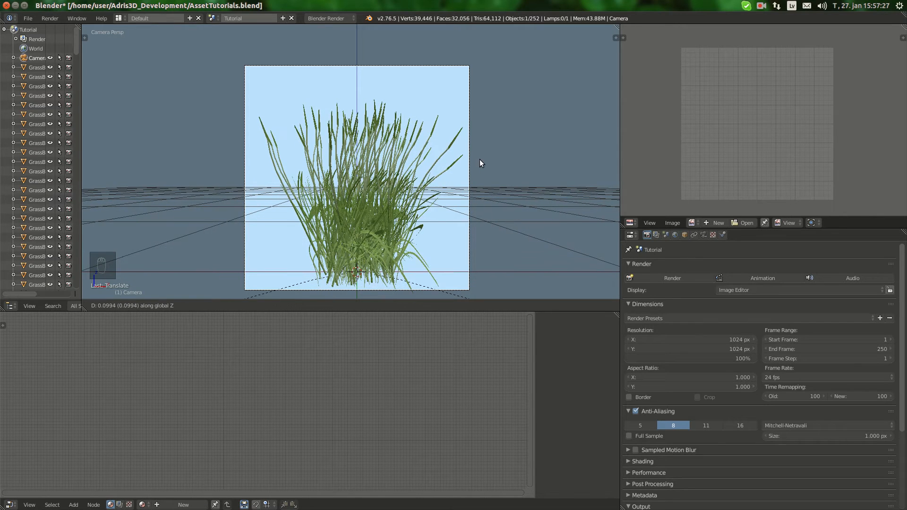
left_click(478, 169)
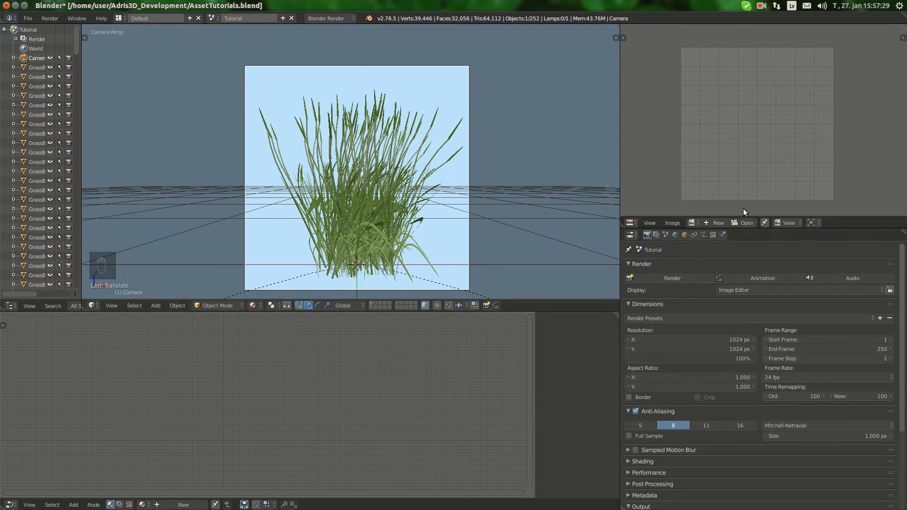
Try the Orthographic lens on the camera with a scale of 0.690 and return it to Perspective
left_click(703, 235)
left_click(776, 295)
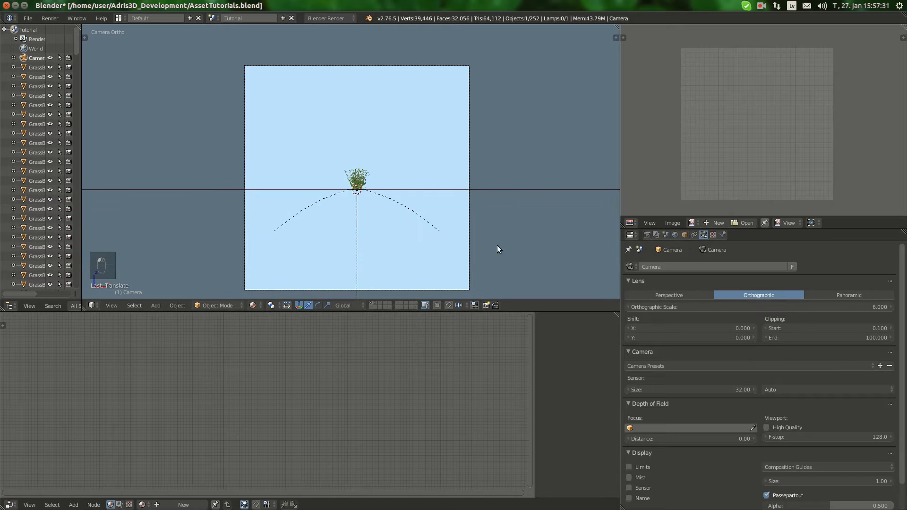
mouse_move(780, 307)
left_mouse_down()
mouse_move(832, 307)
mouse_move(652, 307)
mouse_move(769, 303)
left_mouse_up()
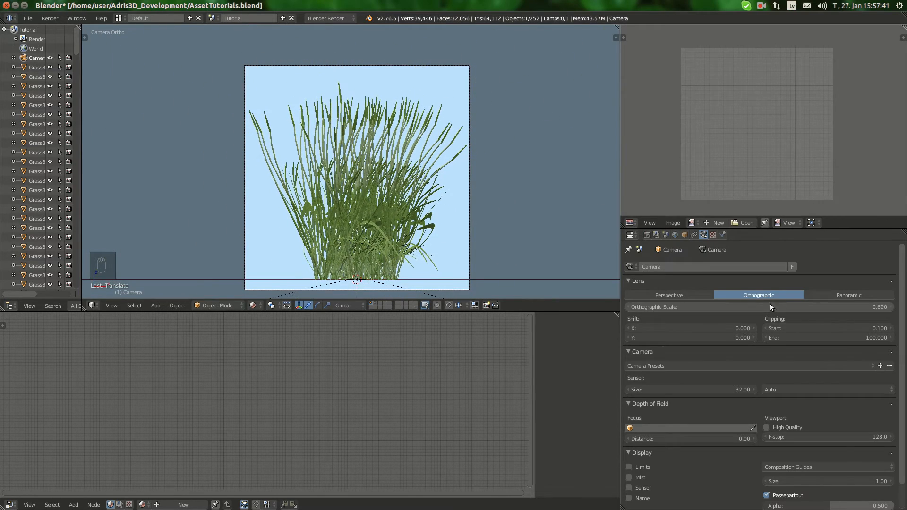
left_click(684, 295)
Box-select all the grass blades while leaving the camera and lamp out of the selection, and return to the camera view
middle_click_drag(398, 235, 404, 180, "shift")
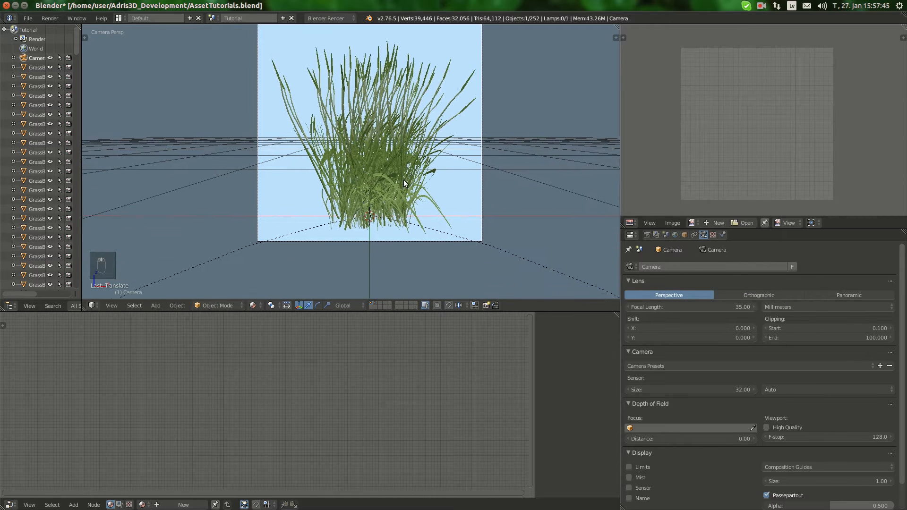
right_click(387, 224)
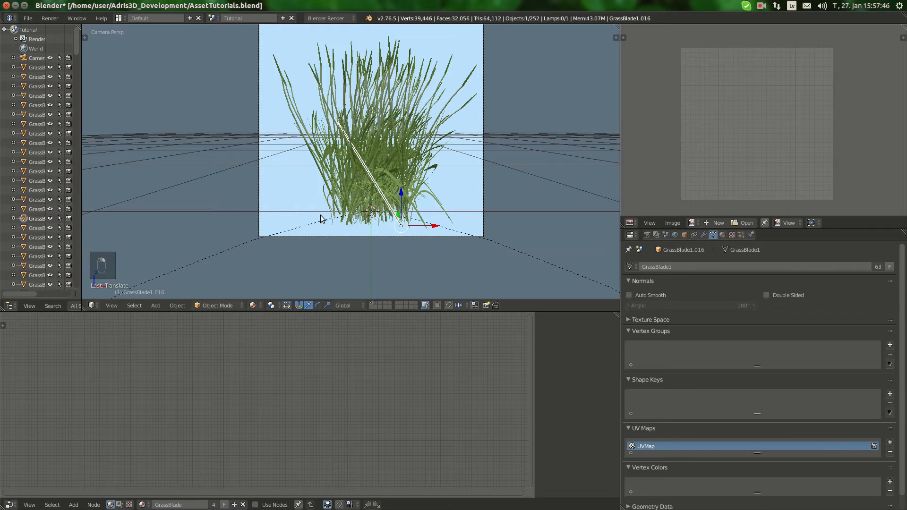
middle_click_drag(321, 219, 397, 179)
key("a")
key("b")
left_click_drag(421, 169, 424, 171)
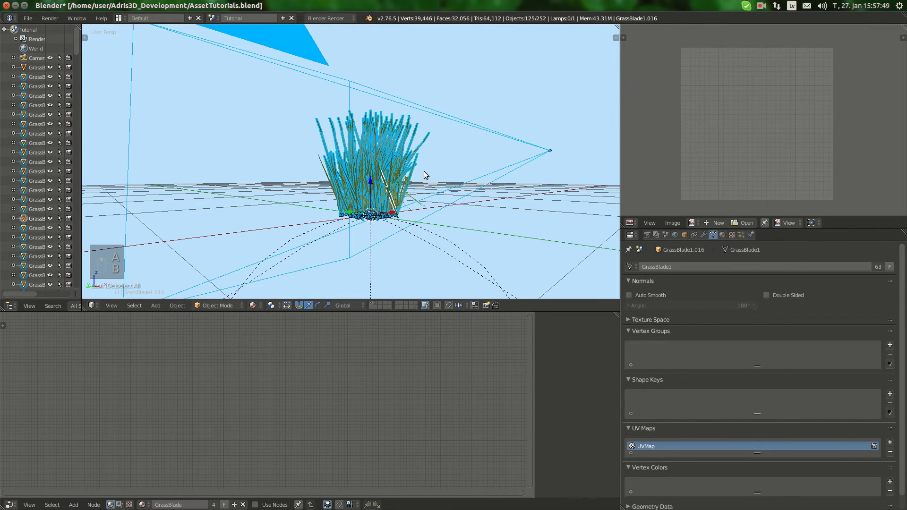
key("b")
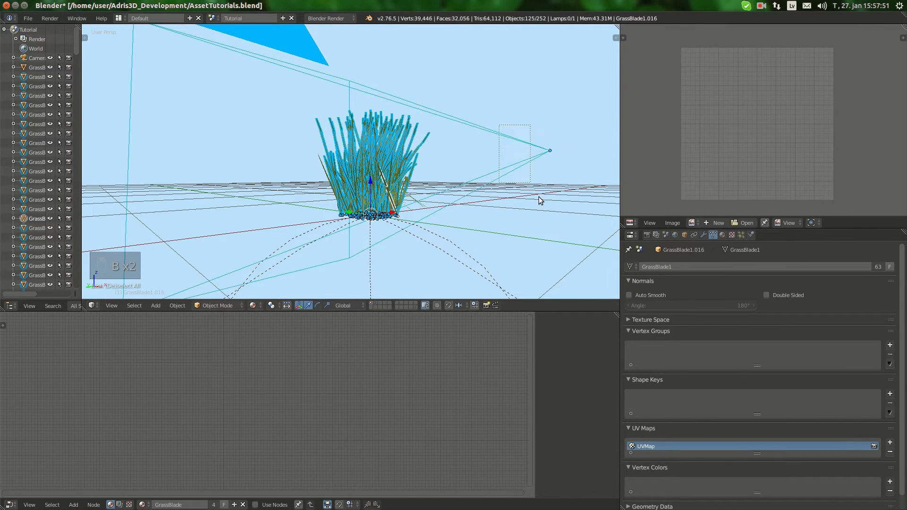
middle_click_drag(538, 197, 394, 186)
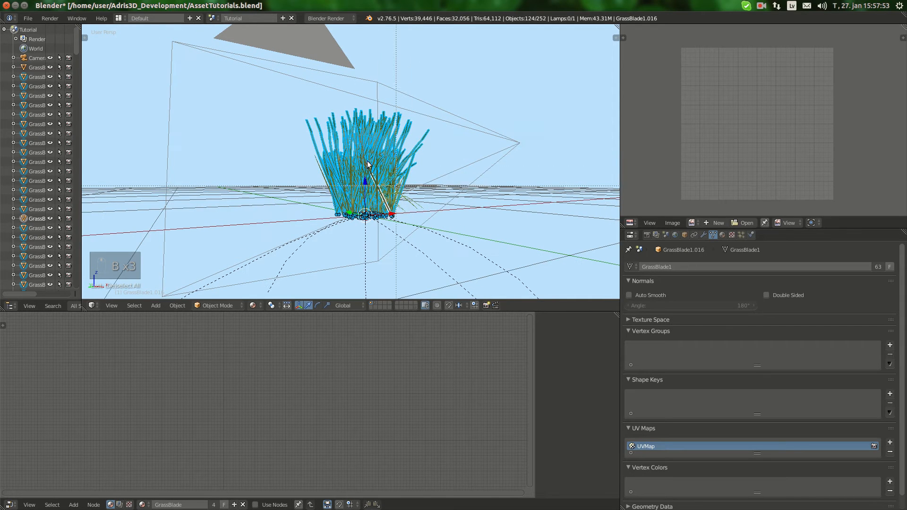
left_click_drag(504, 271, 504, 272)
key("b")
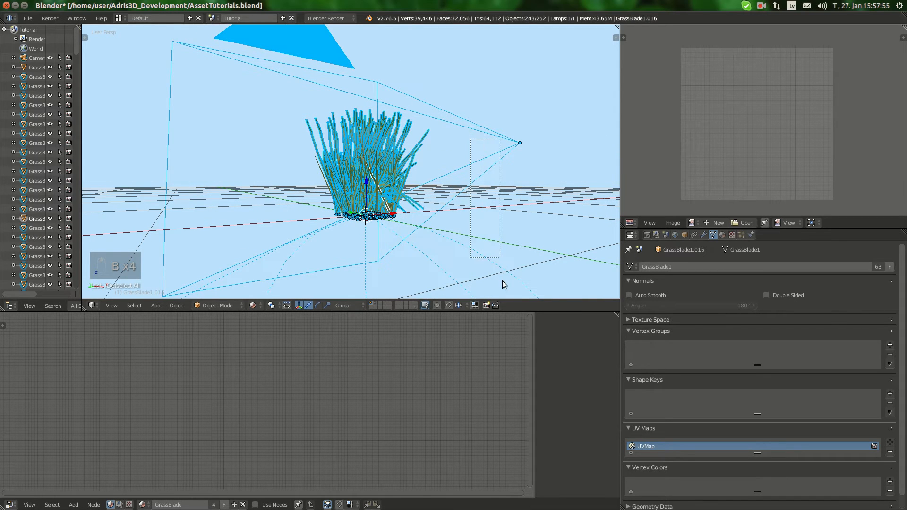
middle_click_drag(490, 231, 478, 228)
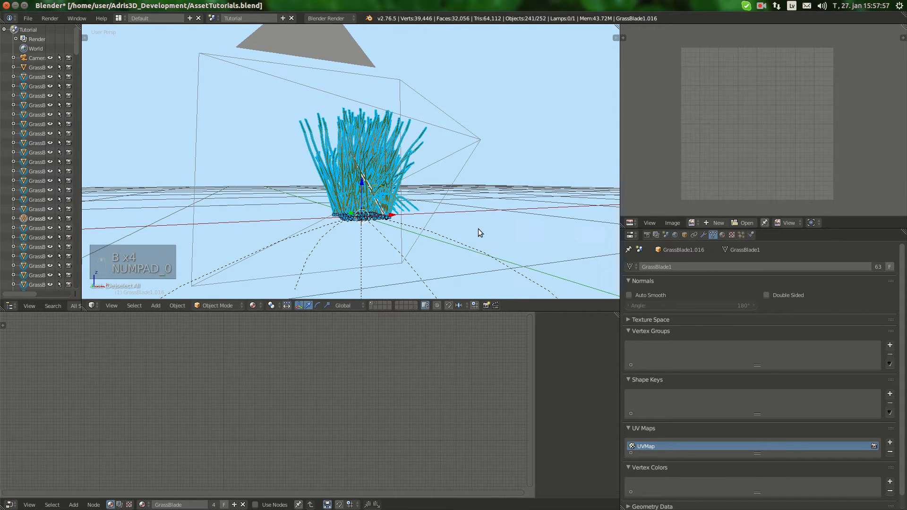
key("KP_0")
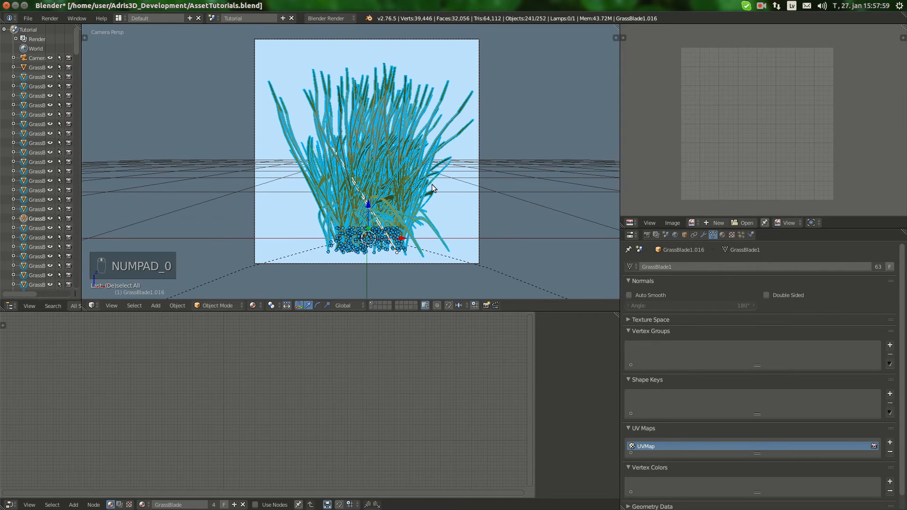
Rotate the selected grass blades about -7° around the global X axis and lower them about 0.066 along Z
key("r")
key("x")
left_click(494, 181)
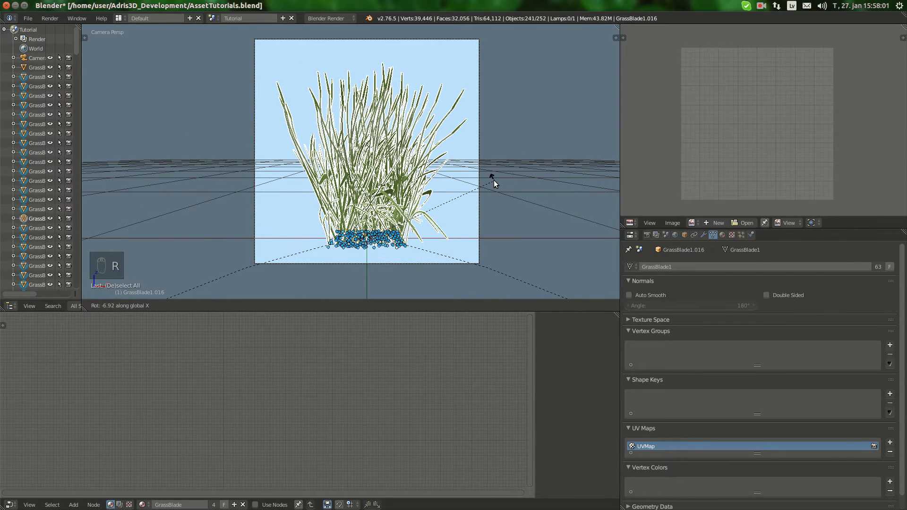
key("g")
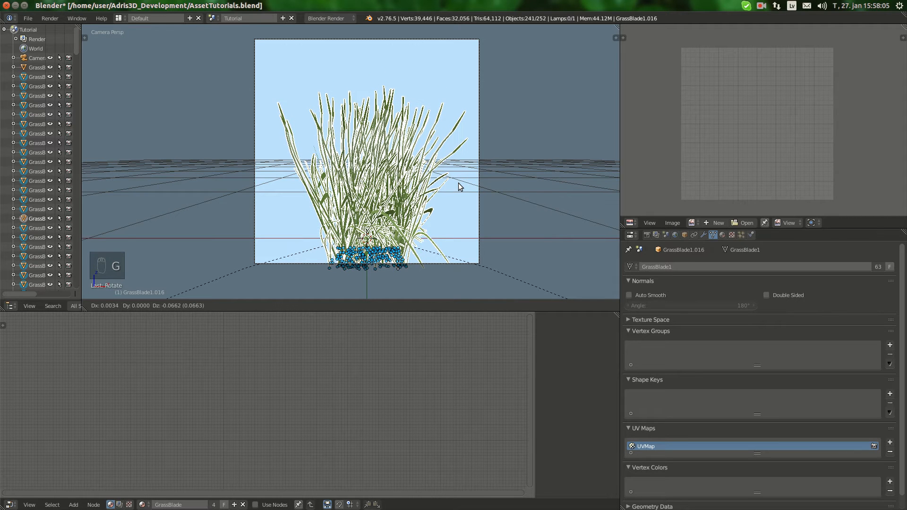
left_click(459, 183)
key("a")
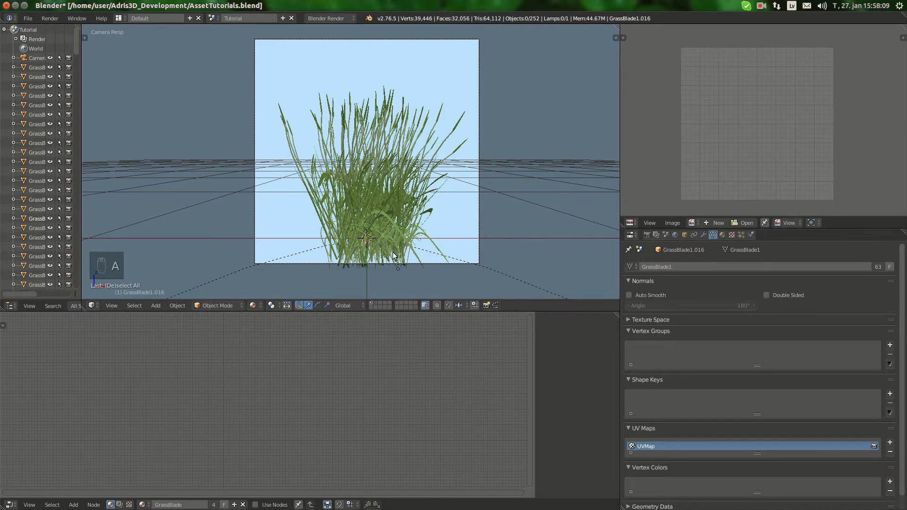
Reselect the grass blades, rotate them slightly again and shift them down so their bases fall below the camera frame
key("b")
left_click_drag(411, 253, 460, 258)
key("b")
key("b")
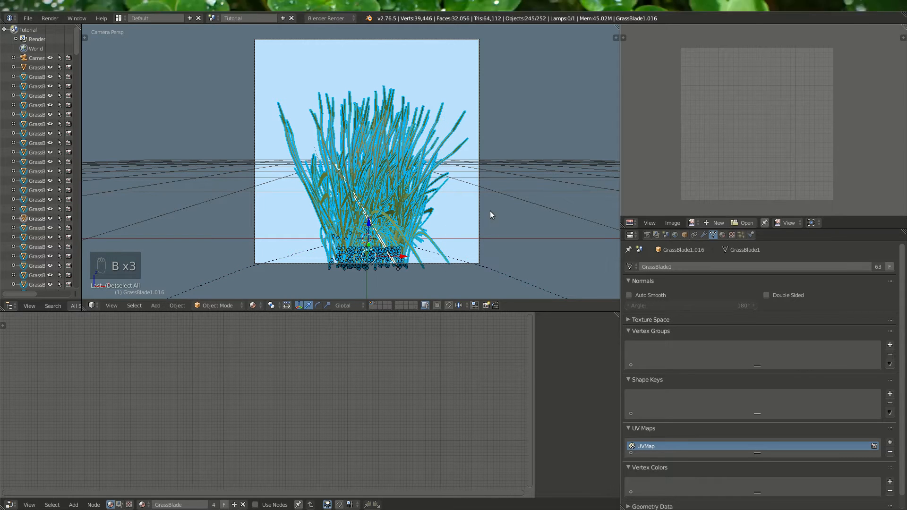
key("r")
left_click(491, 205)
key("g")
left_click(490, 210)
key("a")
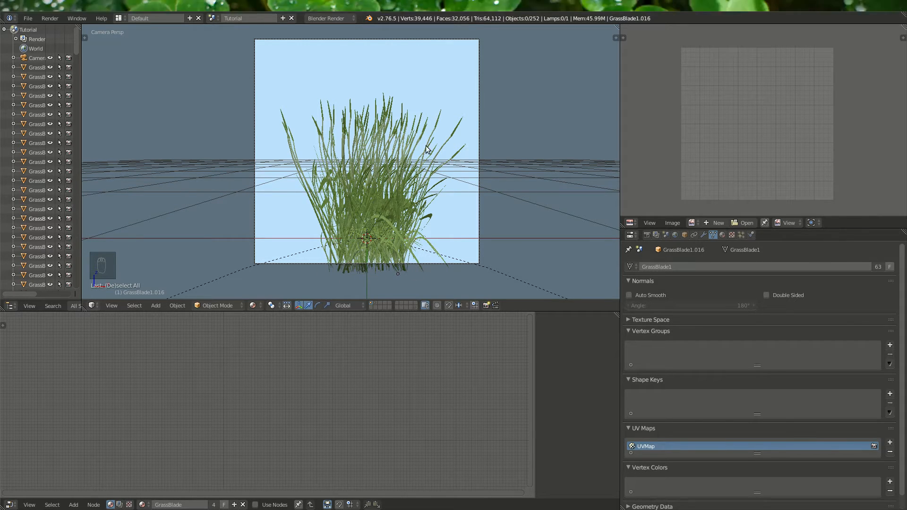
Render the grass clump and check its framing in the render result
key("F12")
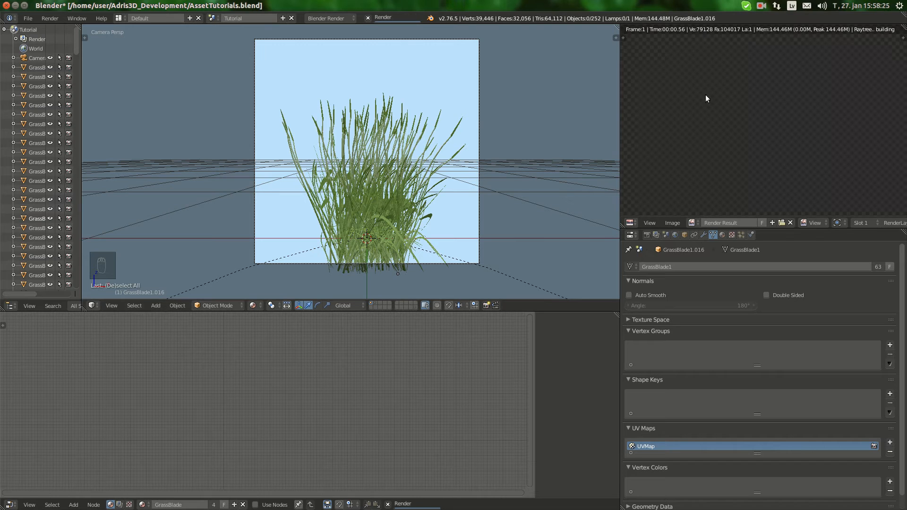
scroll(783, 95, "down", 2)
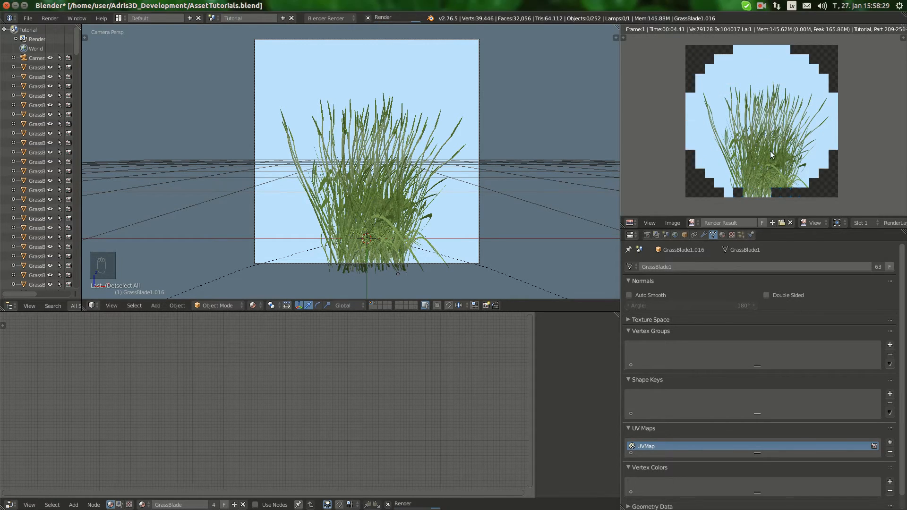
middle_click_drag(770, 128, 740, 156, "ctrl")
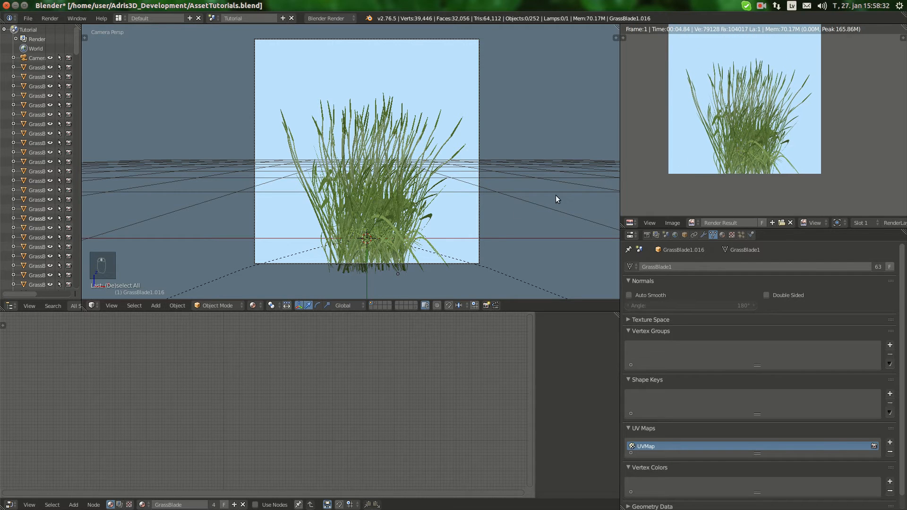
Move the camera closer along its local Z and shift it about 0.02 along X and 0.03 down so the clump fills the frame
right_click(476, 173)
key("g")
key("z")
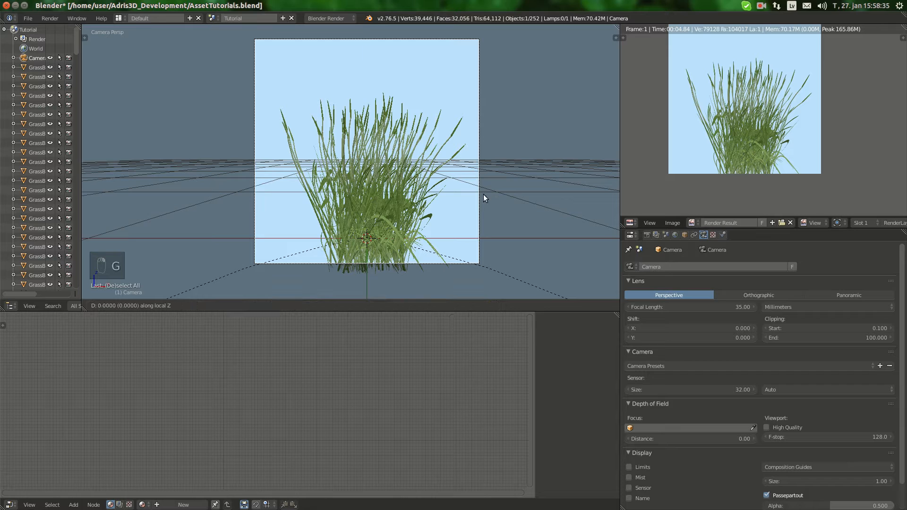
left_click(485, 132)
key("g")
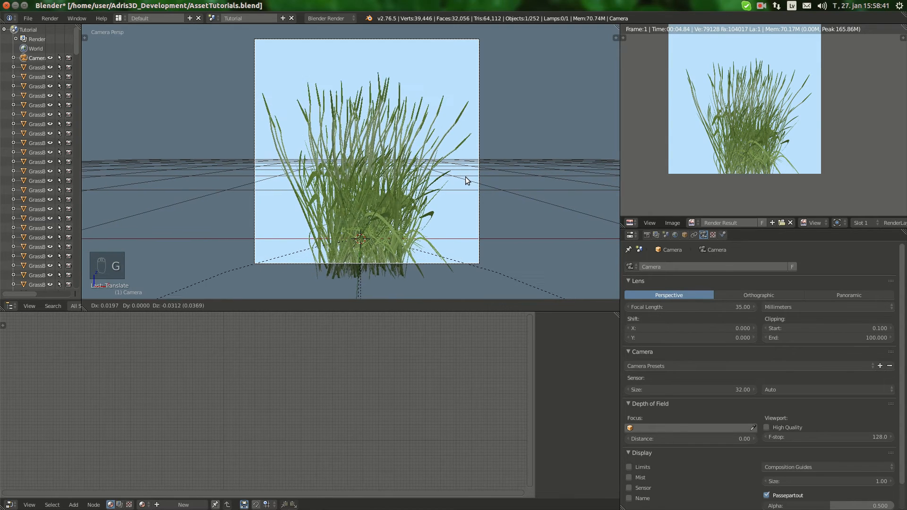
left_click(464, 179)
key("g")
key("z")
key("z")
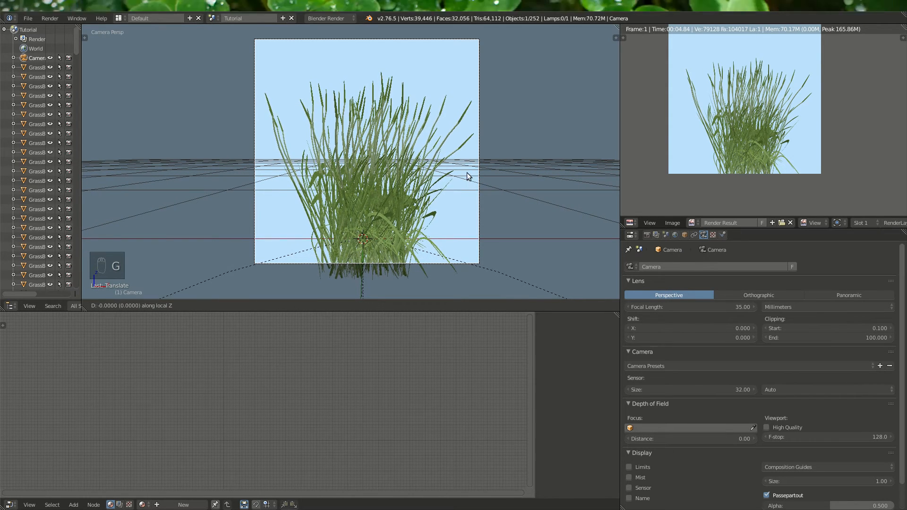
left_click(467, 155)
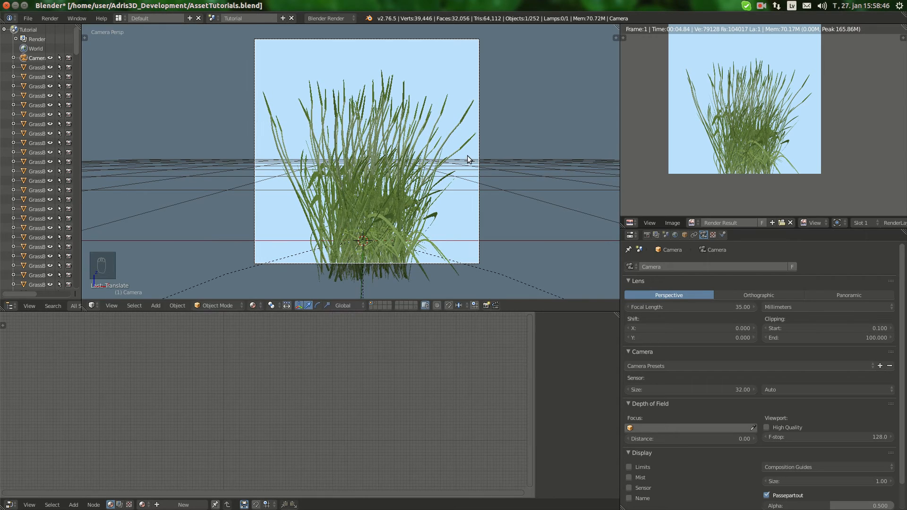
Set the render shading's Alpha mode to Transparent
left_click(648, 234)
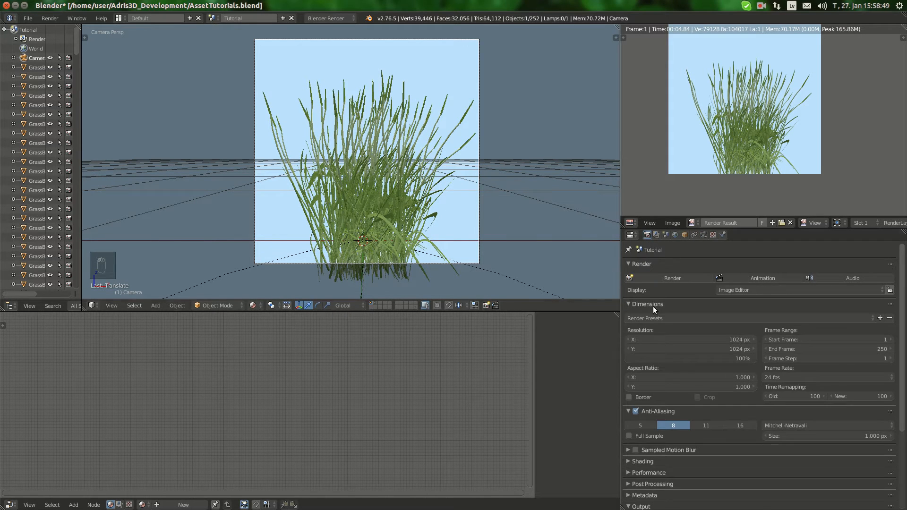
scroll(742, 387, "down", 5)
middle_click_drag(783, 84, 787, 123)
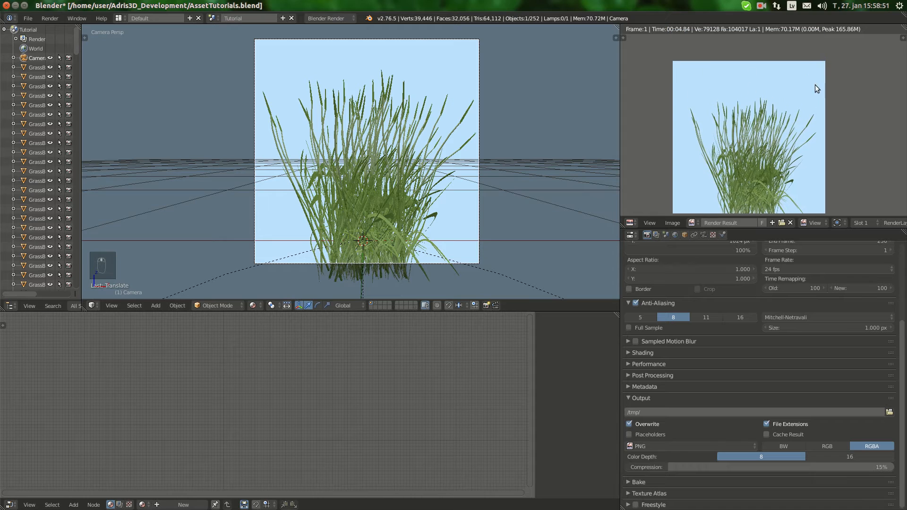
middle_click_drag(815, 84, 808, 54)
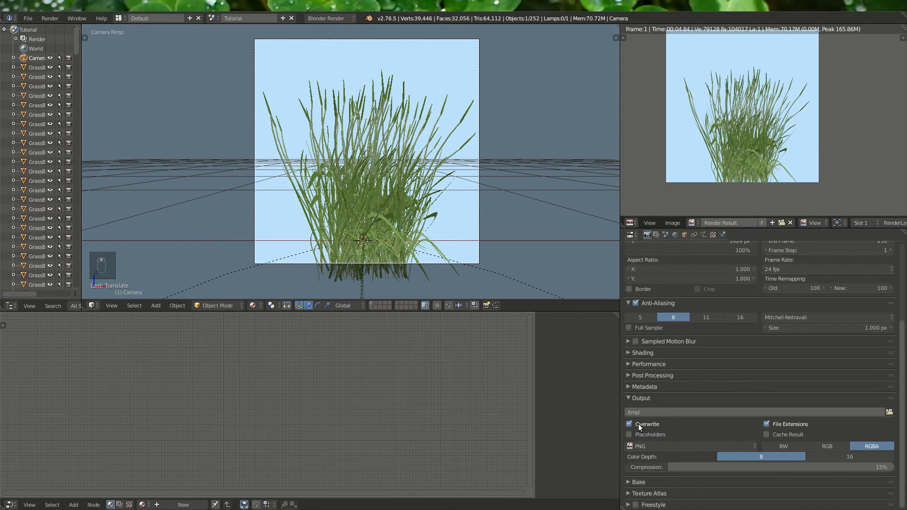
left_click(628, 364)
left_click(628, 364)
left_click(627, 353)
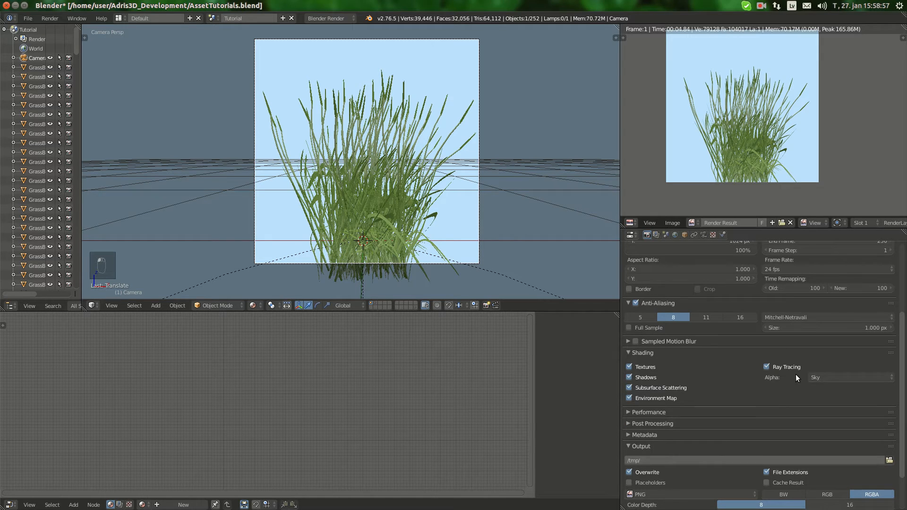
left_click(833, 376)
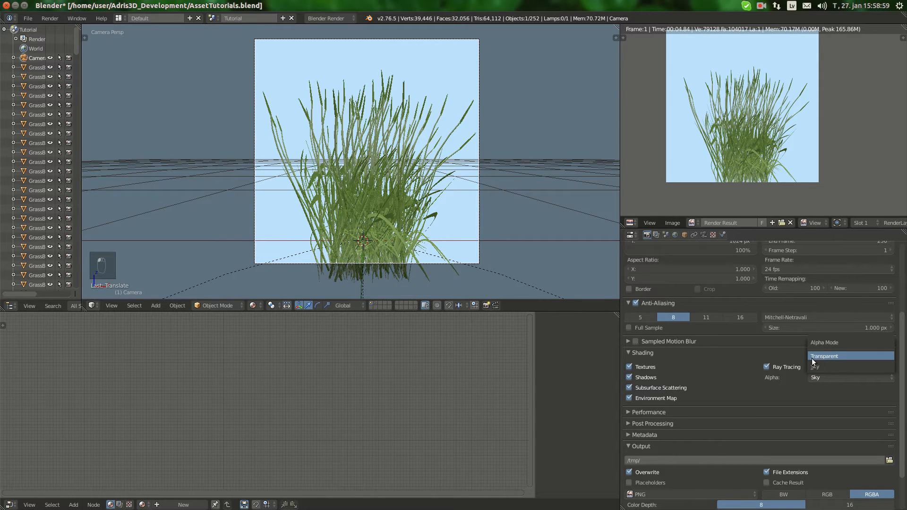
left_click(829, 355)
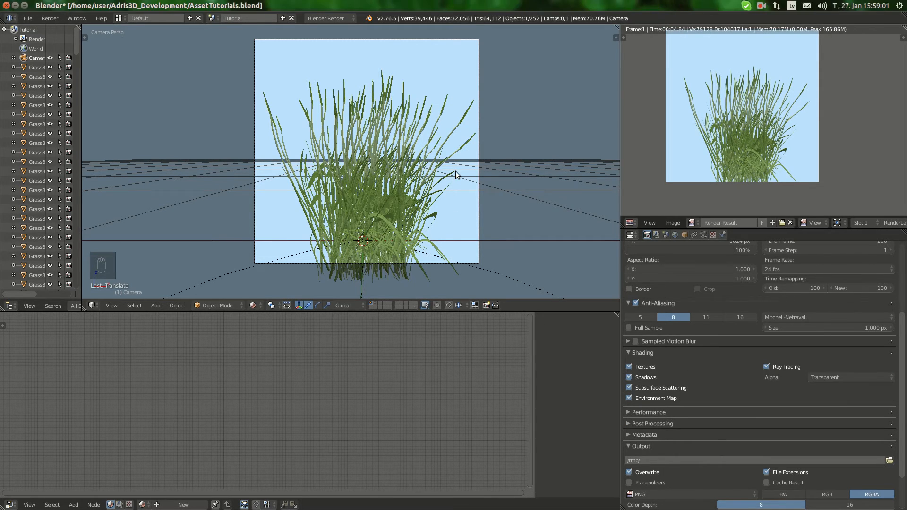
Render the clump with the transparent background and examine the blades and lower edge up close
key("F12")
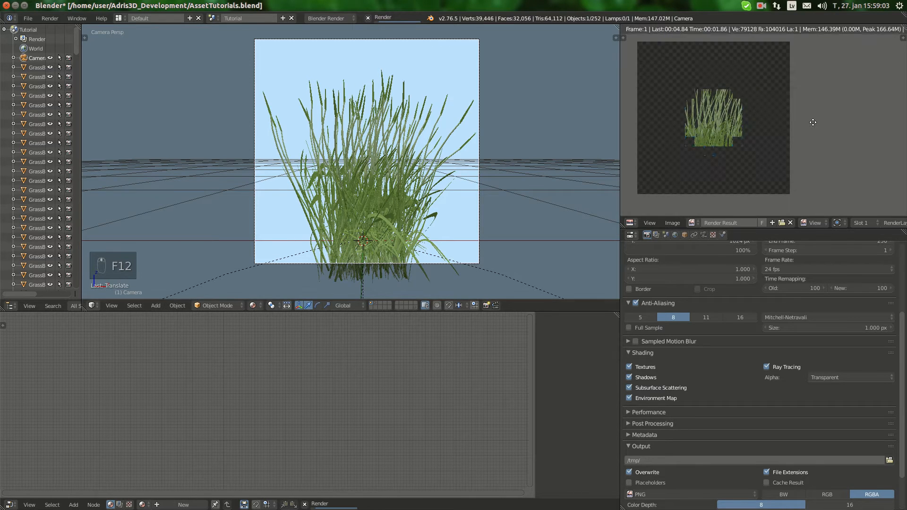
scroll(815, 142, "up", 2)
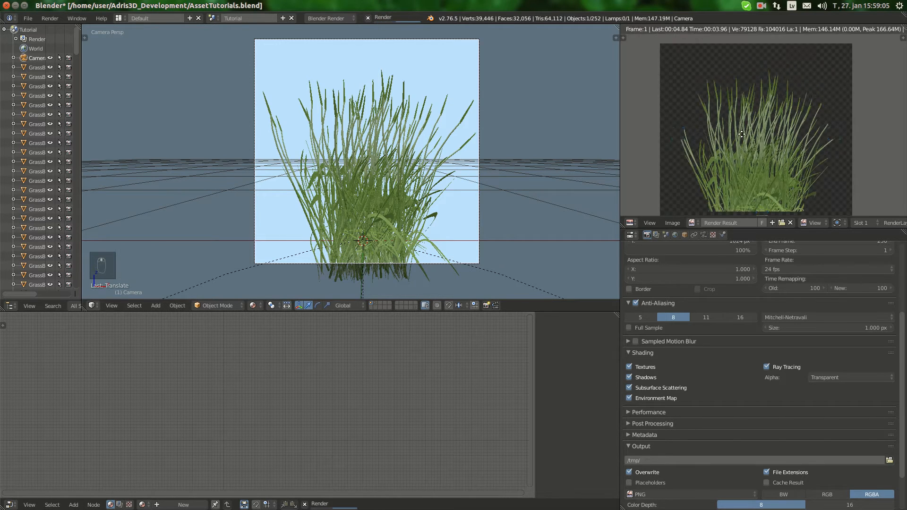
scroll(742, 134, "up", 4)
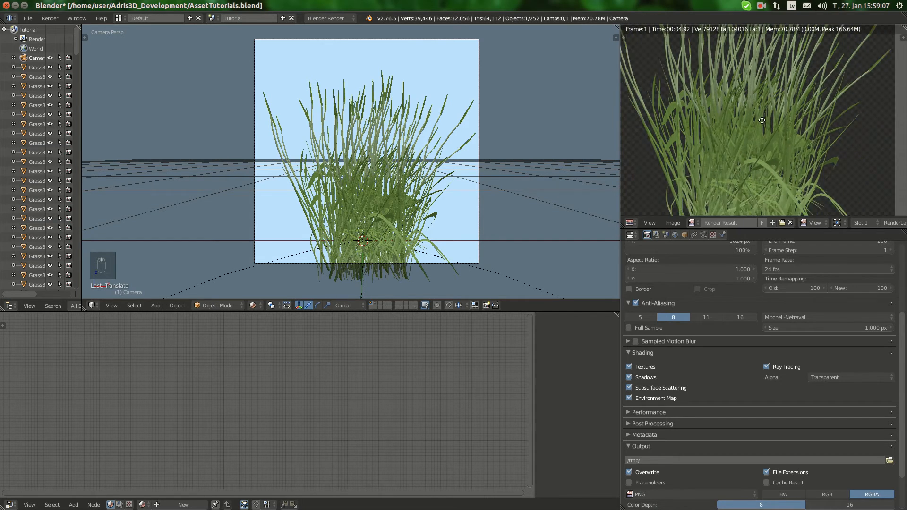
scroll(770, 128, "down", 3)
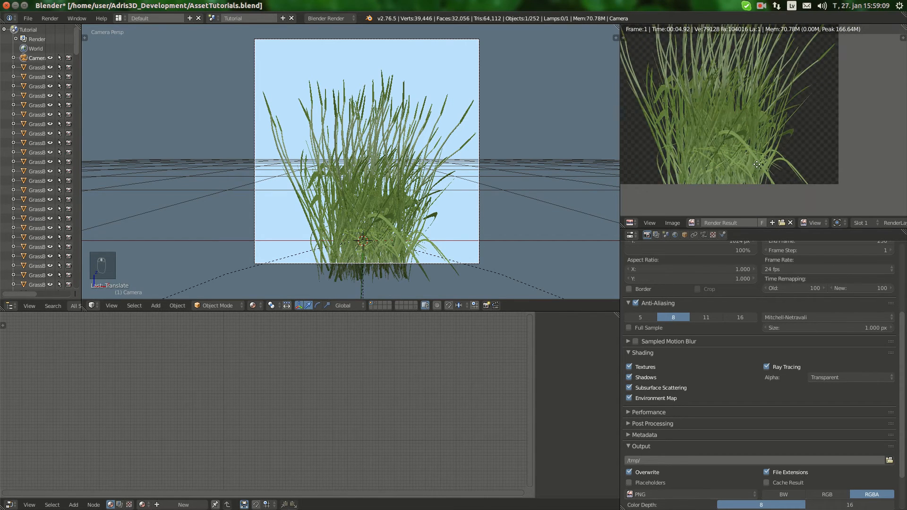
scroll(775, 172, "up", 1)
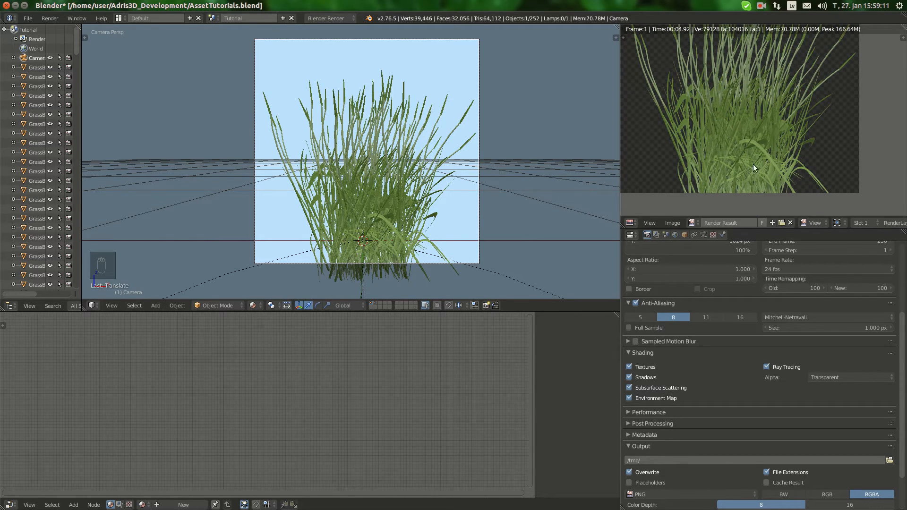
Enable Ambient Occlusion in the world settings with the Multiply blend mode and render the clump again
left_click(675, 235)
scroll(709, 362, "down", 5)
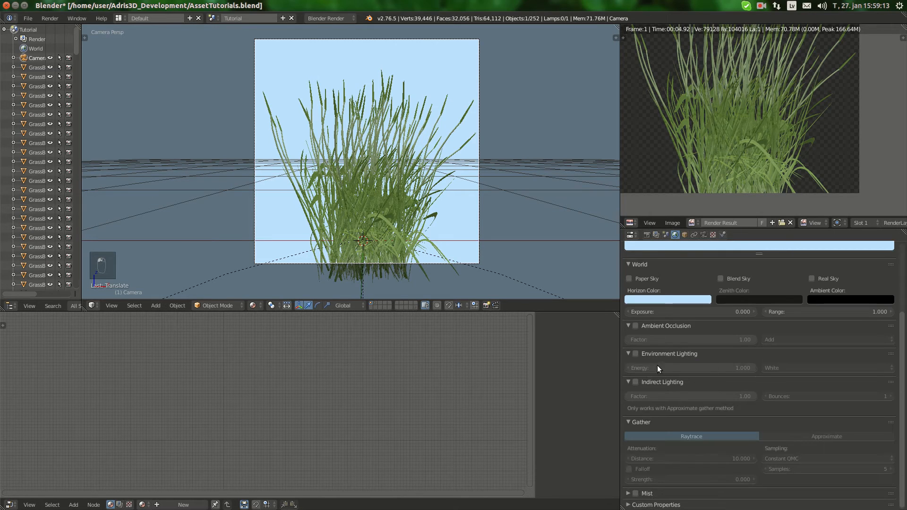
left_click(635, 326)
left_click(783, 338)
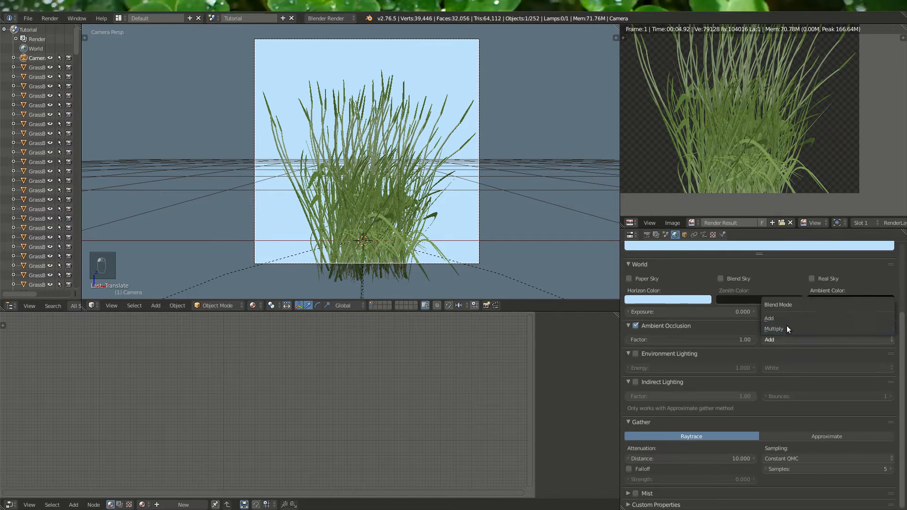
left_click(786, 325)
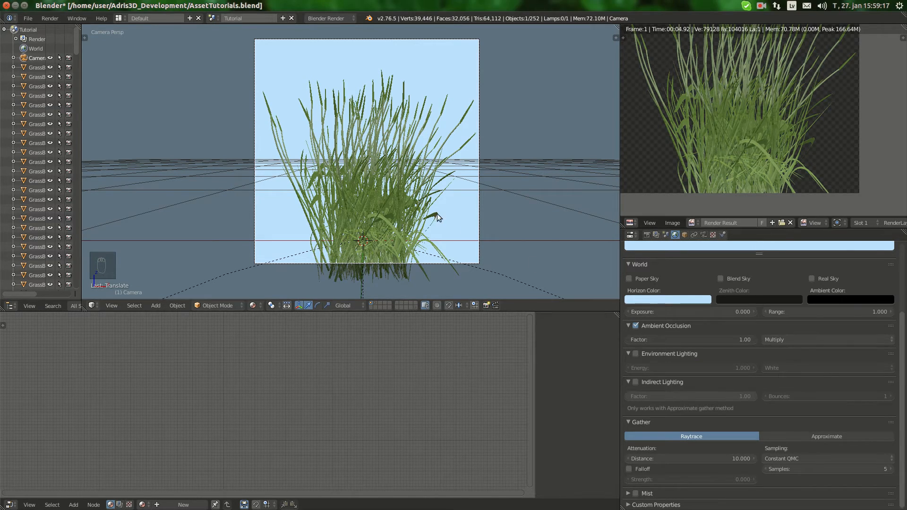
key("F12")
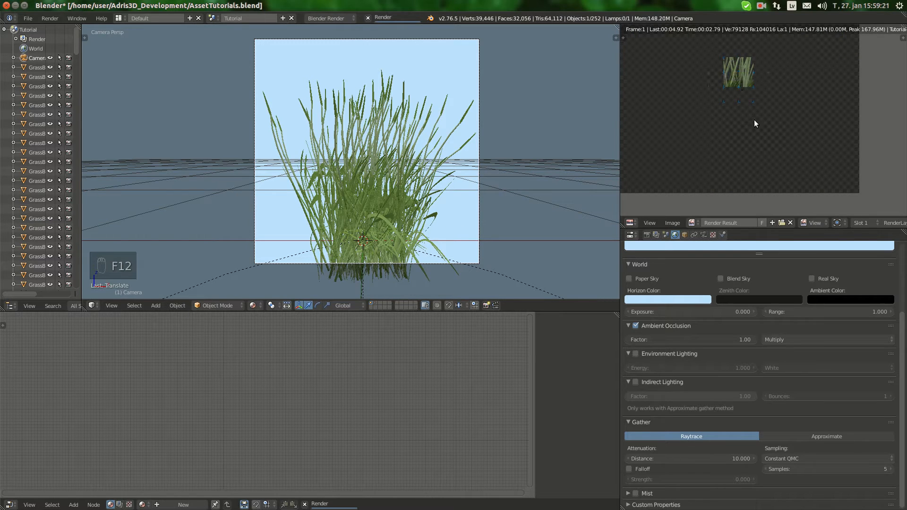
Examine the ambient-occlusion render of the grass clump up close, from the blade tips down to the lower edge
scroll(768, 104, "up", 2)
middle_click_drag(783, 124, 749, 105)
scroll(753, 113, "down", 2)
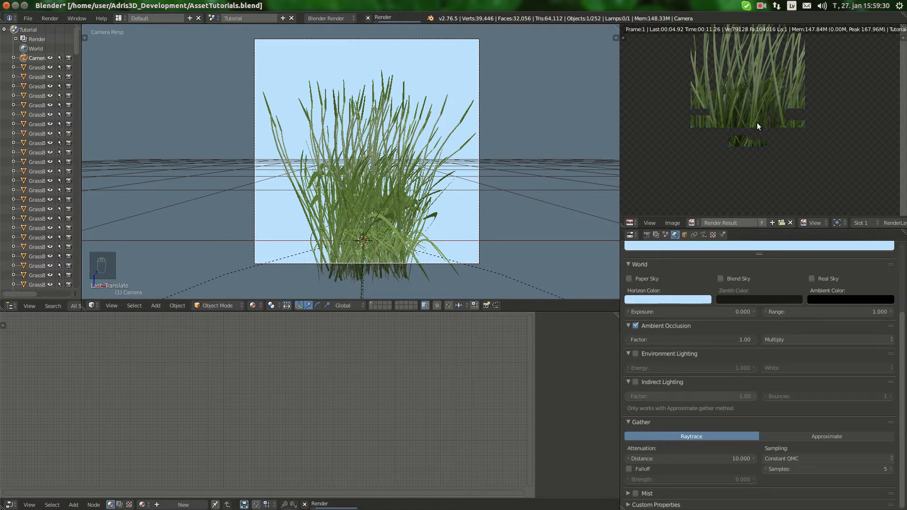
scroll(756, 122, "up", 2)
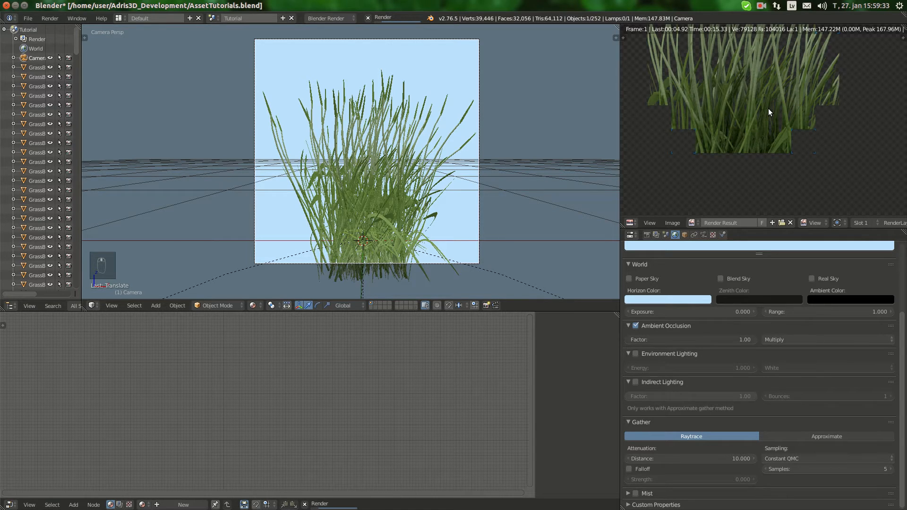
scroll(759, 162, "up", 2)
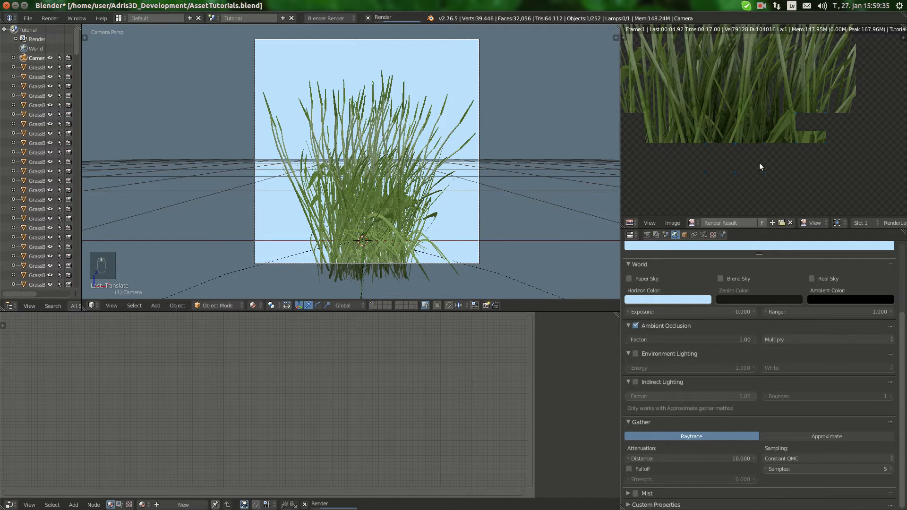
scroll(759, 162, "down", 1)
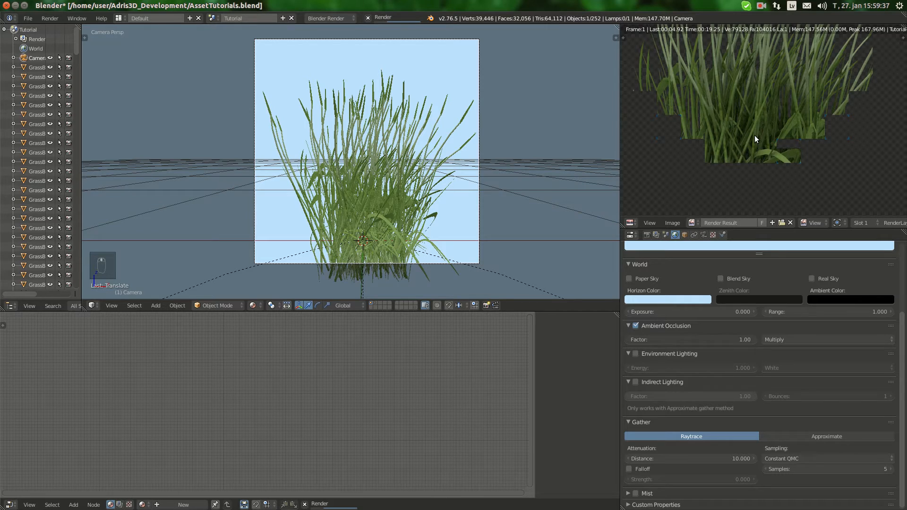
scroll(784, 165, "down", 2)
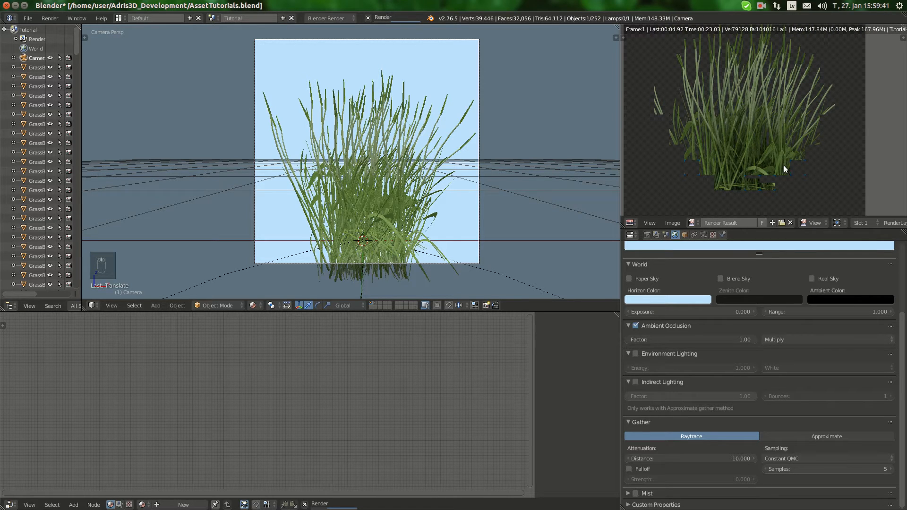
middle_click_drag(749, 170, 774, 194)
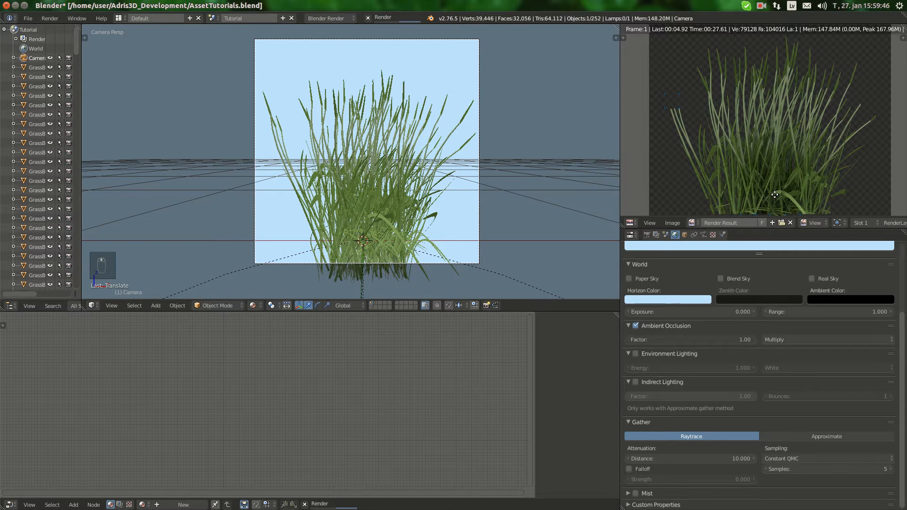
middle_click_drag(775, 195, 741, 100)
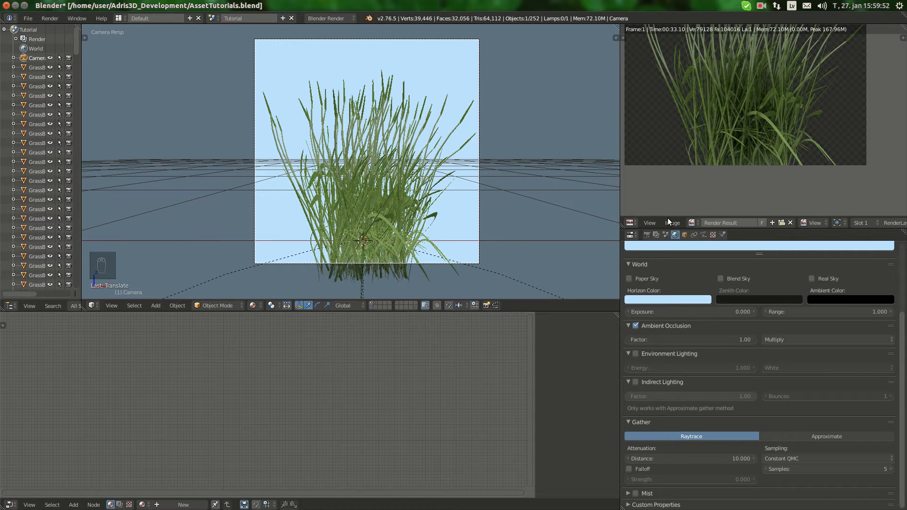
Save the render as Grass.png in the Adris3D_Development folder, as an 8-bit RGBA PNG
key("F3")
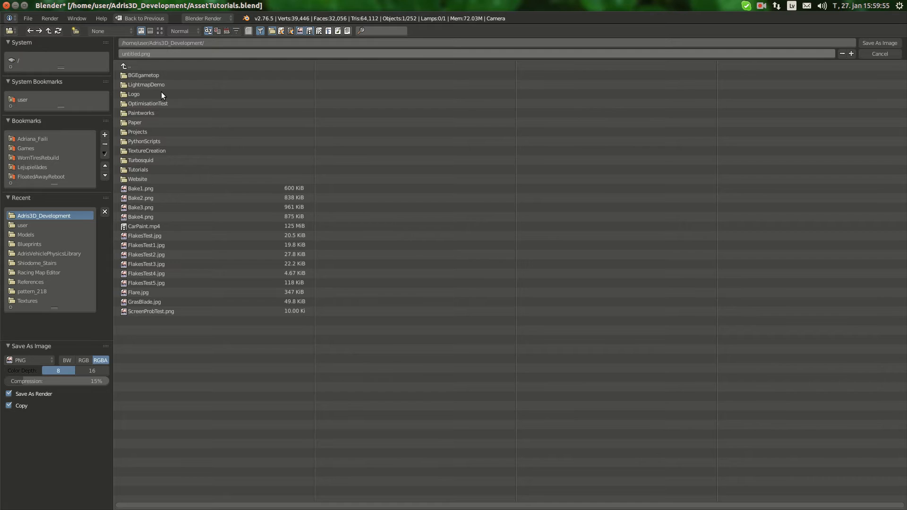
left_click(124, 54)
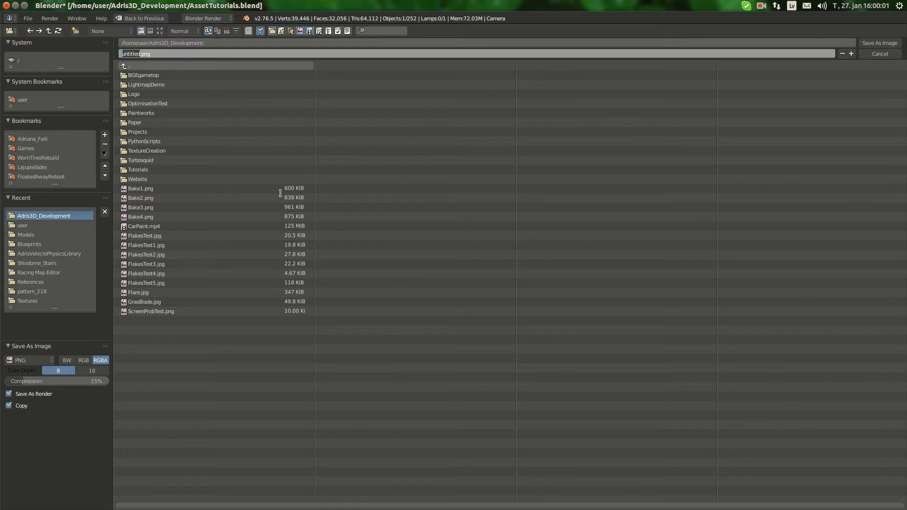
type("Grass")
key("Return")
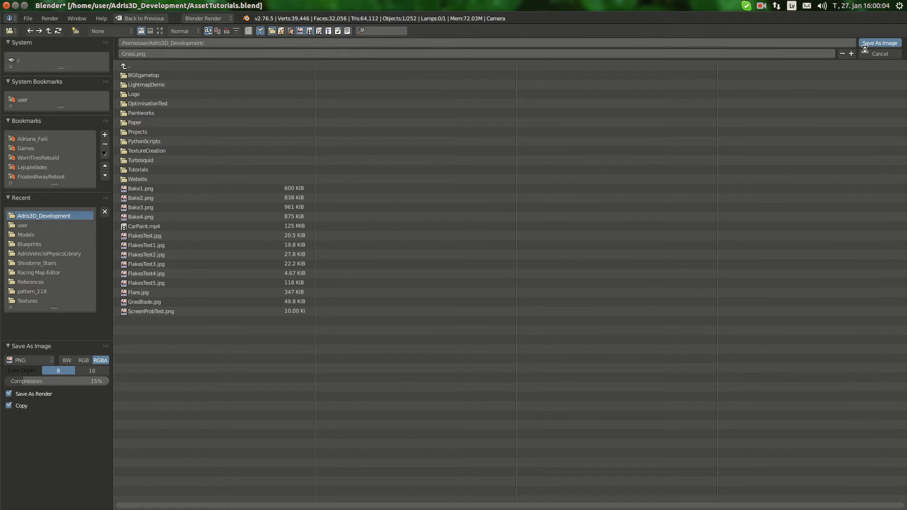
left_click(864, 45)
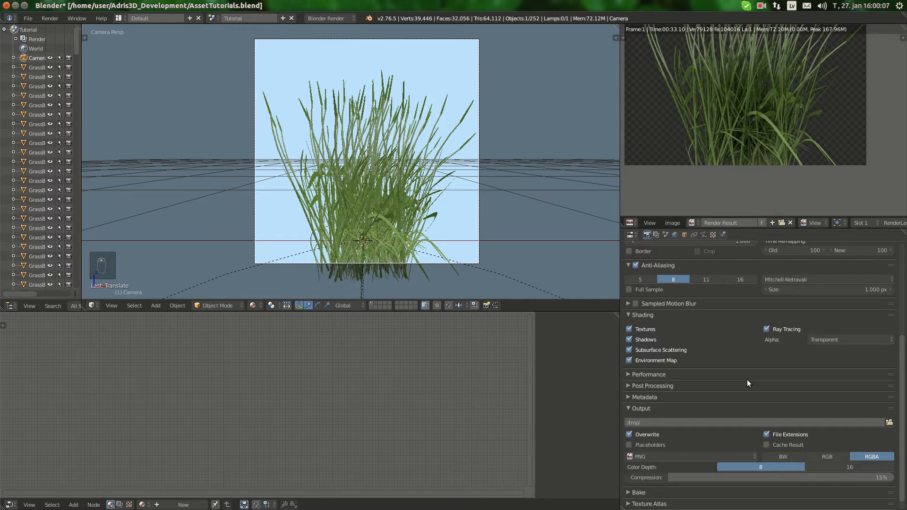
Snap the 3D cursor to the selected camera and add a mesh plane there
scroll(747, 379, "up", 1)
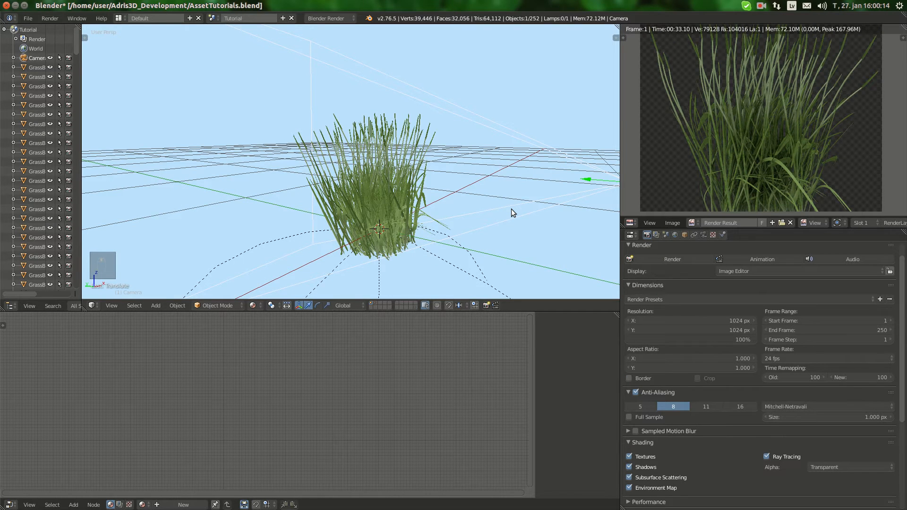
key("shift+s")
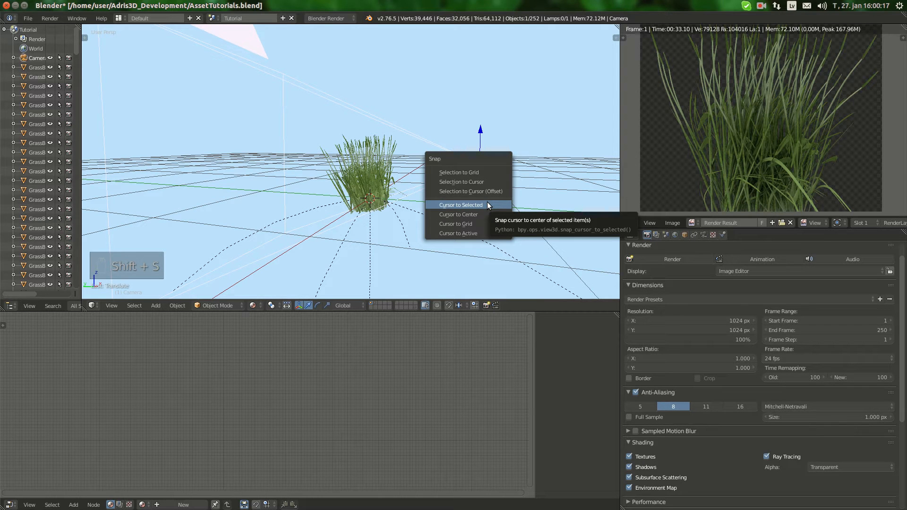
left_click(487, 204)
key("shift+a")
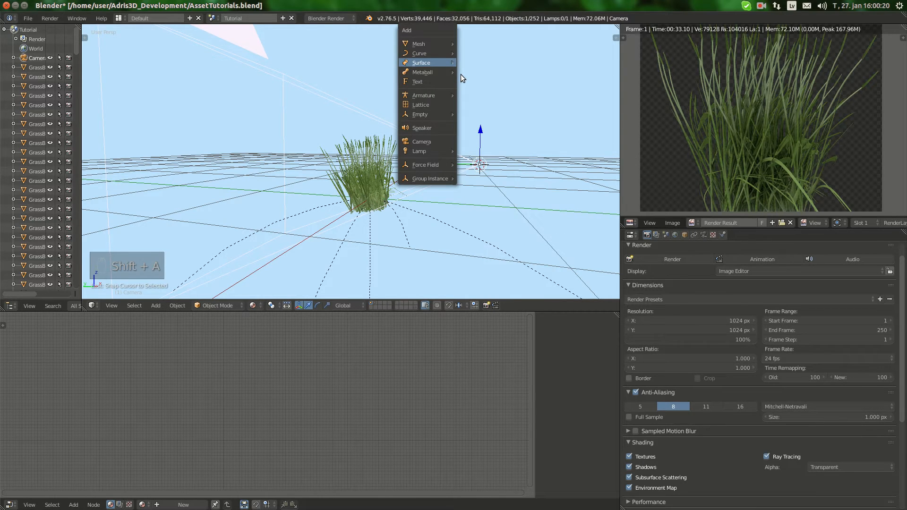
left_click(473, 44)
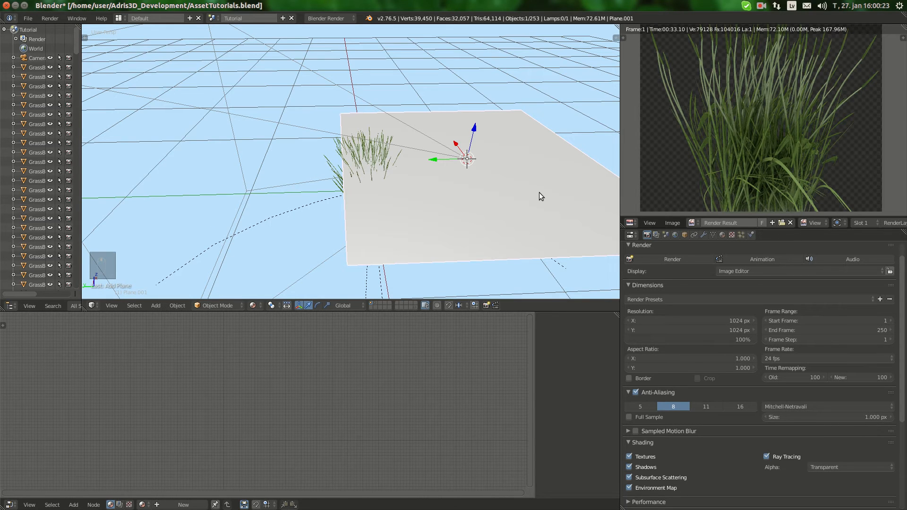
Copy the camera's rotation values onto the new plane so it stands upright with an X rotation of 90°
key("n")
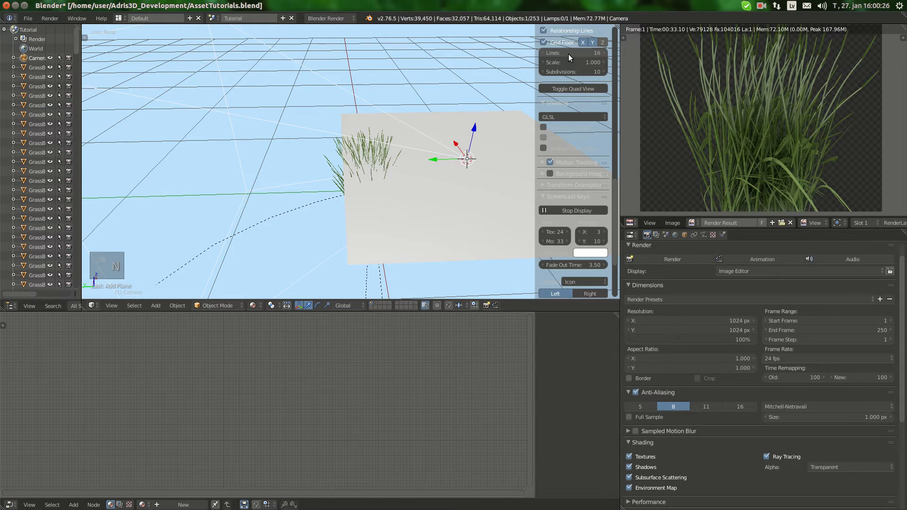
key("ctrl+c")
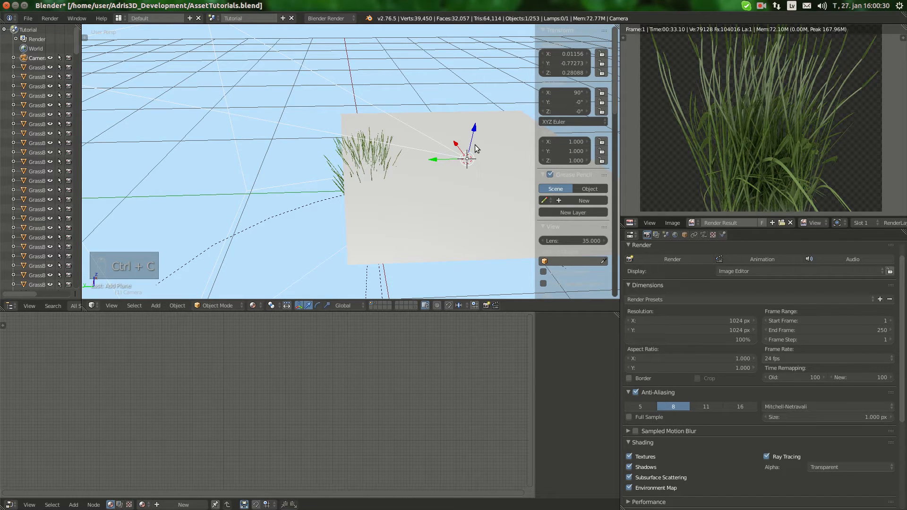
key("ctrl+v")
key("ctrl+v")
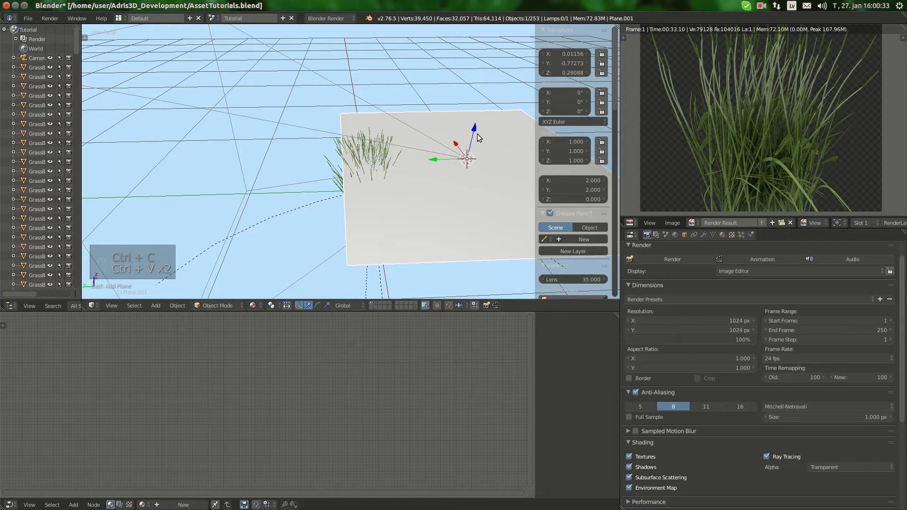
key("ctrl+c")
key("ctrl+c")
key("ctrl+c")
key("ctrl+v")
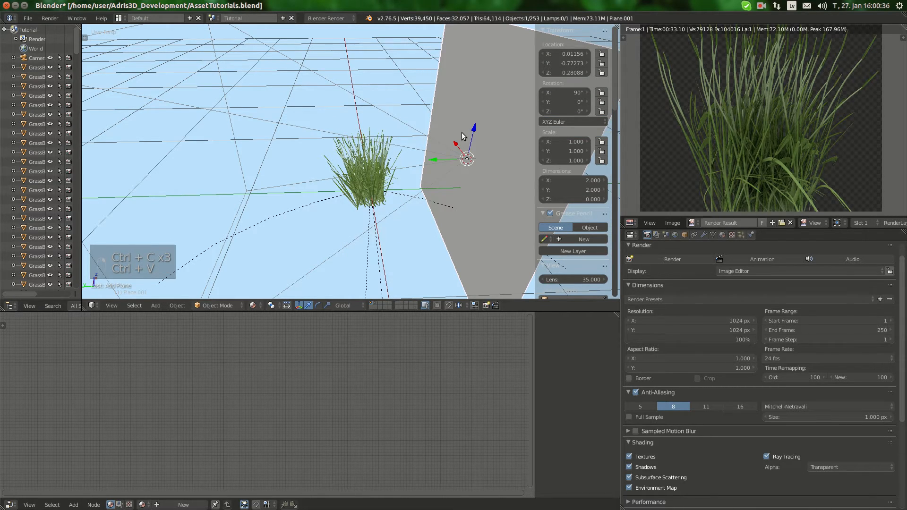
key("n")
Scale the plane's mesh down in Edit Mode to roughly the height of the grass clump
key("Tab")
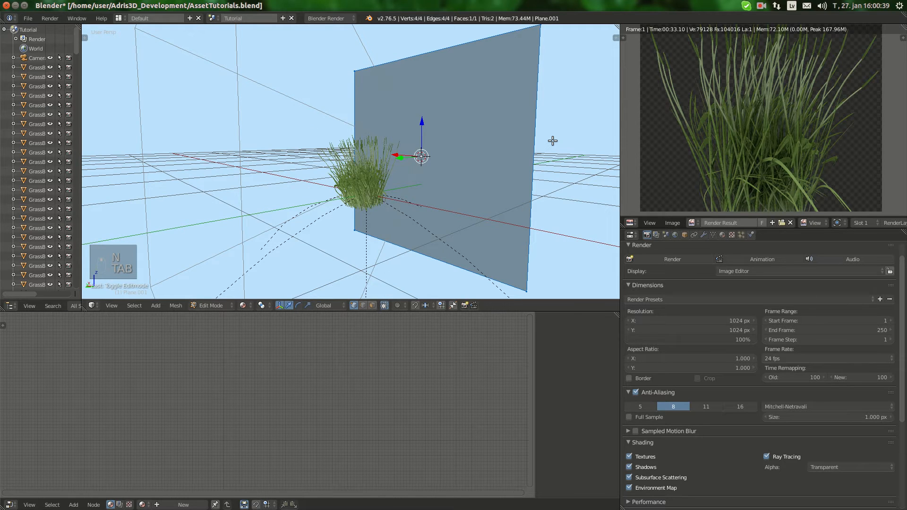
key("Tab")
key("s")
key("s")
key("Tab")
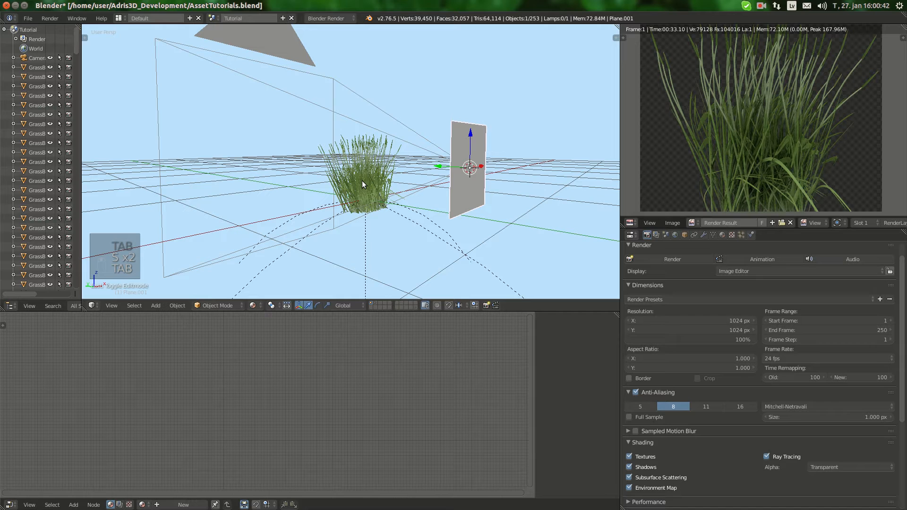
Deselect everything, box-select all the grass blades of the clump and join them into one object
key("a")
key("a")
key("b")
key("b")
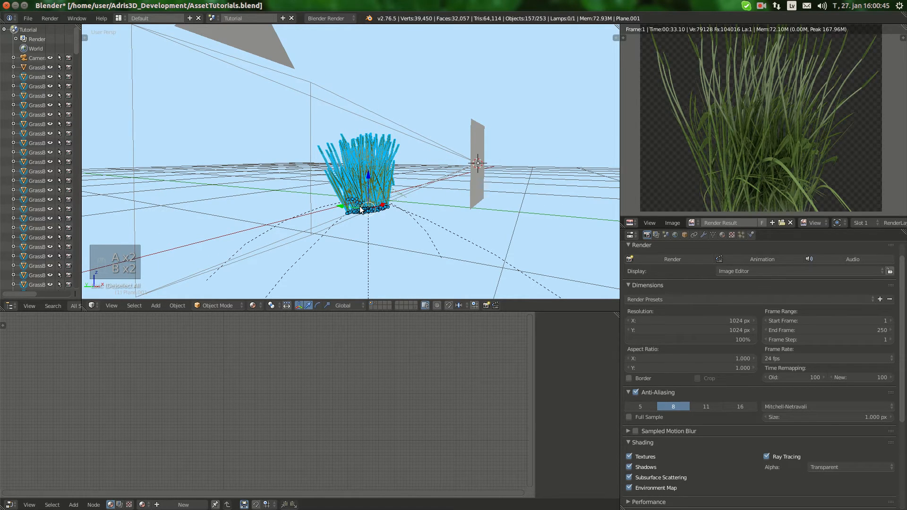
key("ctrl+j")
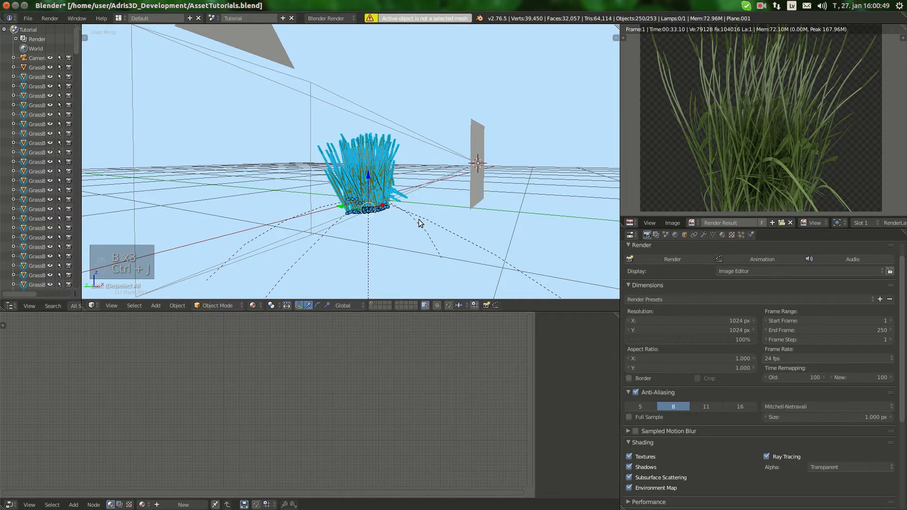
key("ctrl+j")
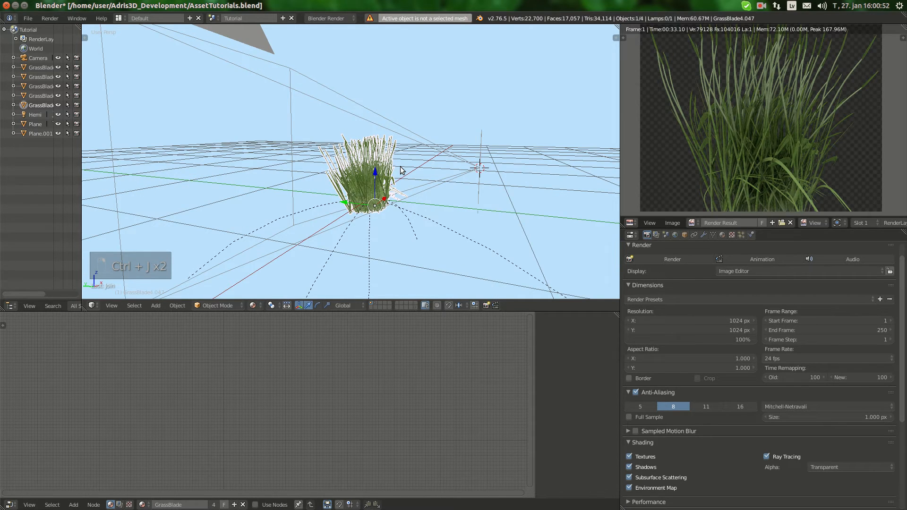
Reset the plane's UVs in Edit Mode and assign it a new 1024 × 1024 px image named Normals
key("Tab")
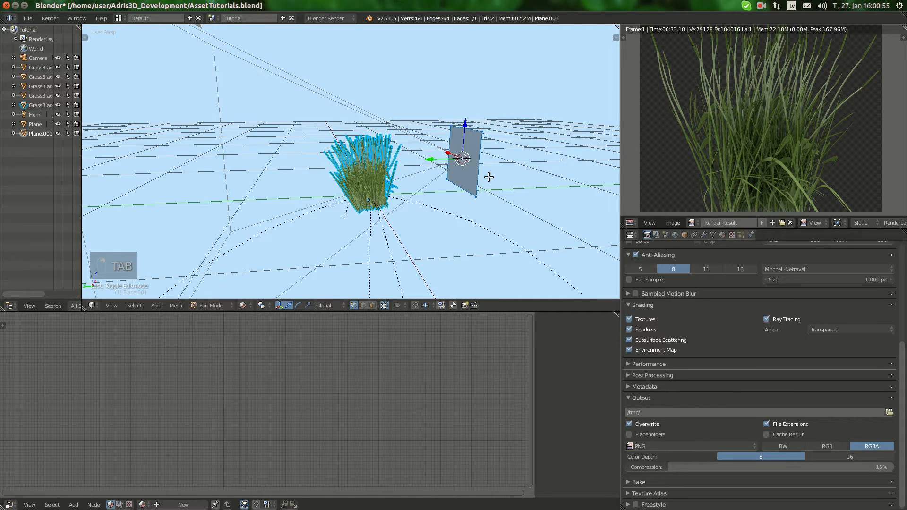
left_click(772, 223)
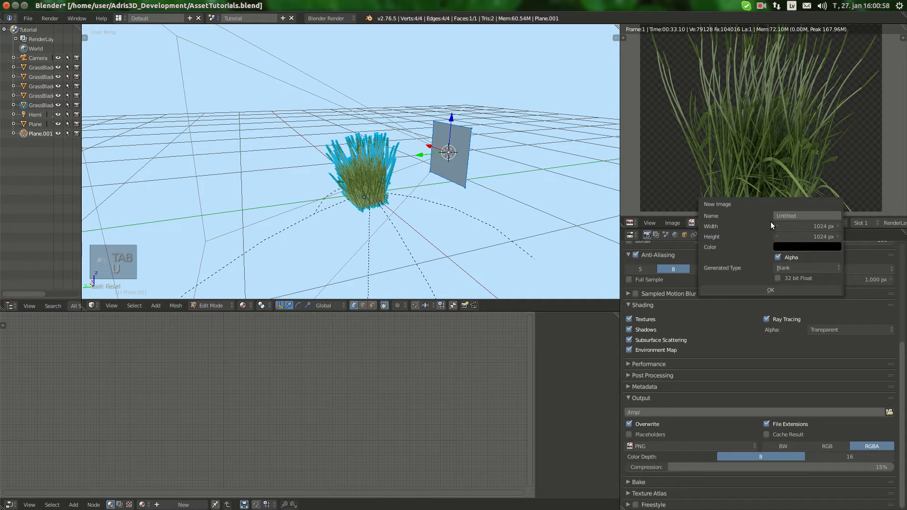
left_click(793, 216)
type("Norm")
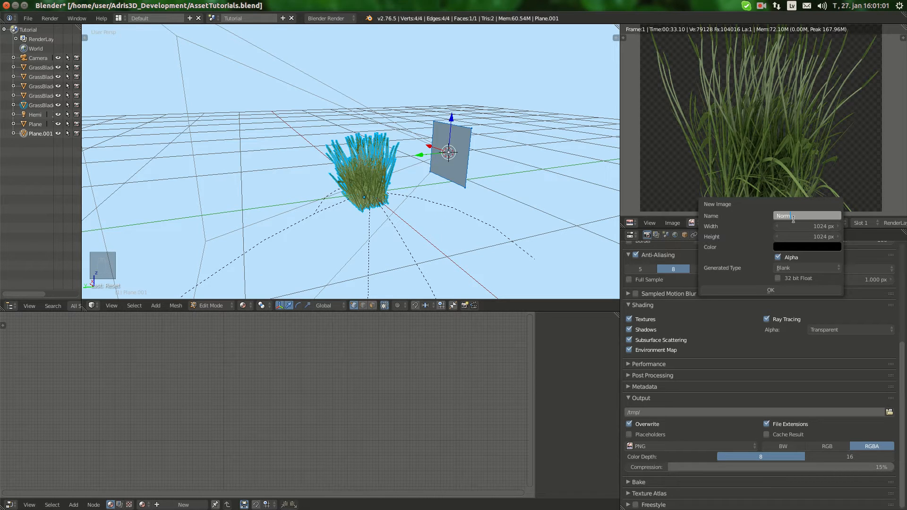
type("als")
key("Return")
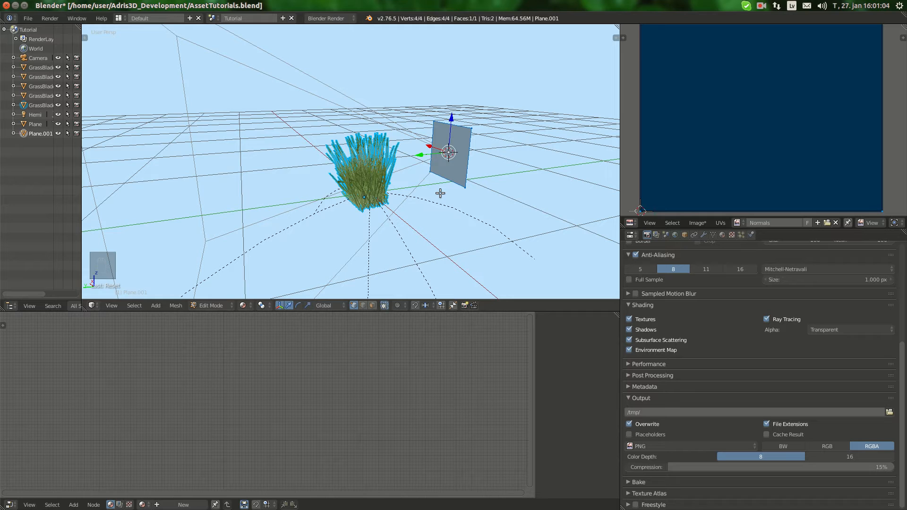
Bake the grass onto the plane in Normals mode with Selected to Active enabled and a margin of 1 px
key("Tab")
left_click(746, 432)
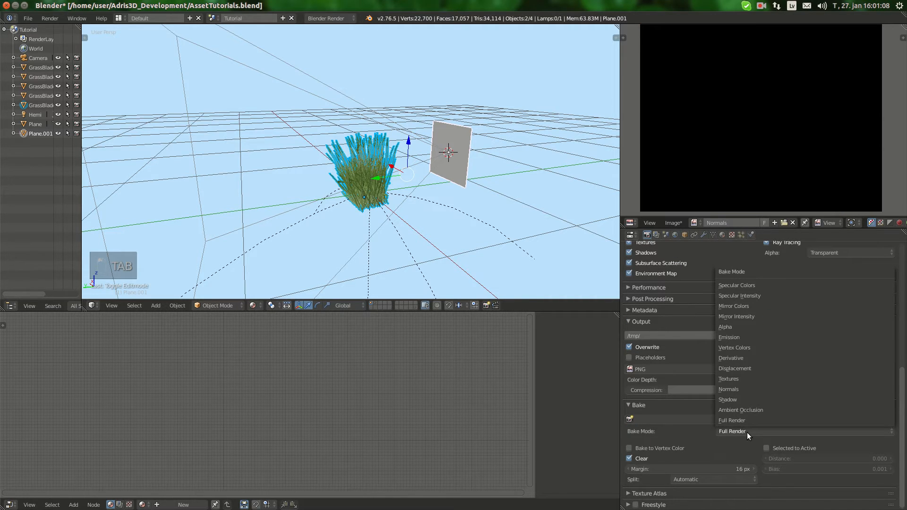
left_click(728, 390)
left_click(766, 471)
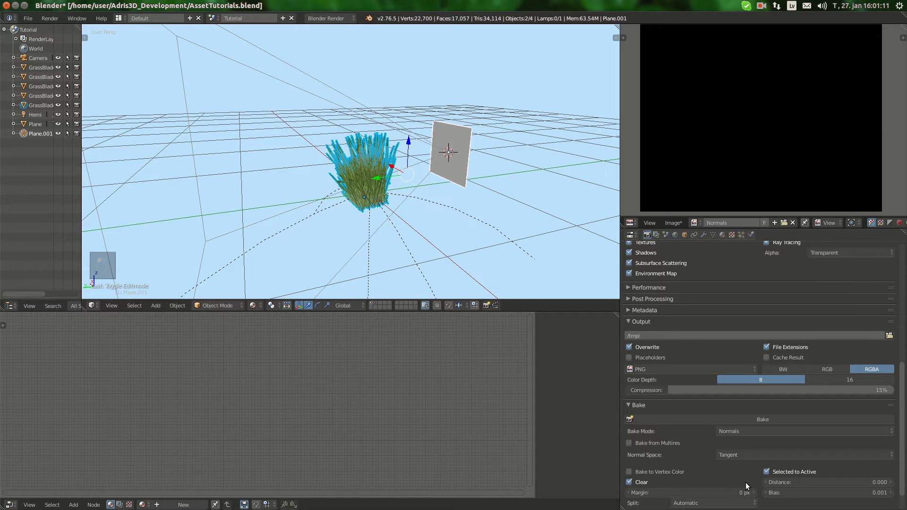
left_click(752, 493)
left_click(762, 419)
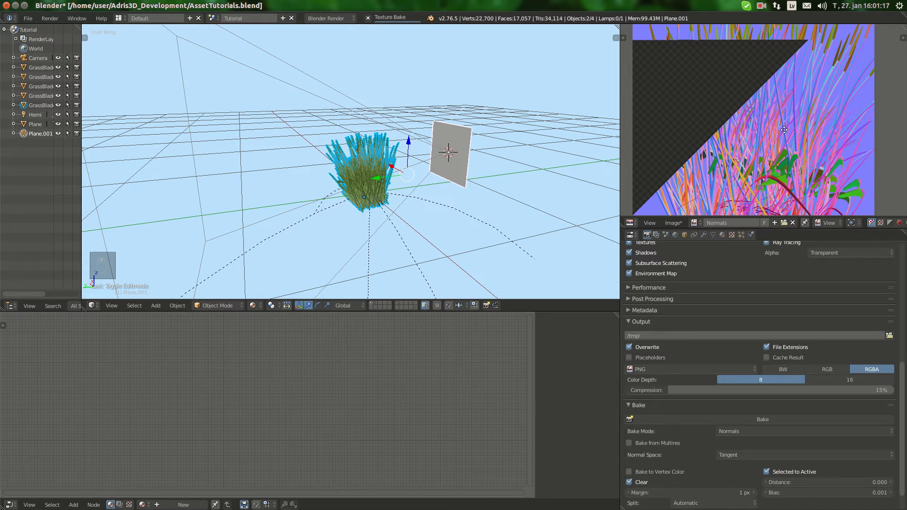
Enlarge the plane's mesh slightly and bake the normals again so the whole clump fits the image
key("Tab")
key("s")
key("Tab")
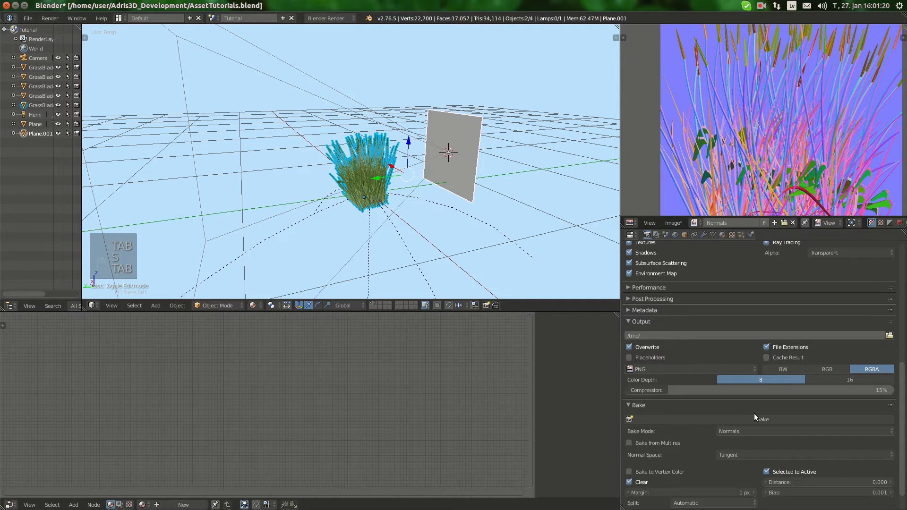
left_click(754, 419)
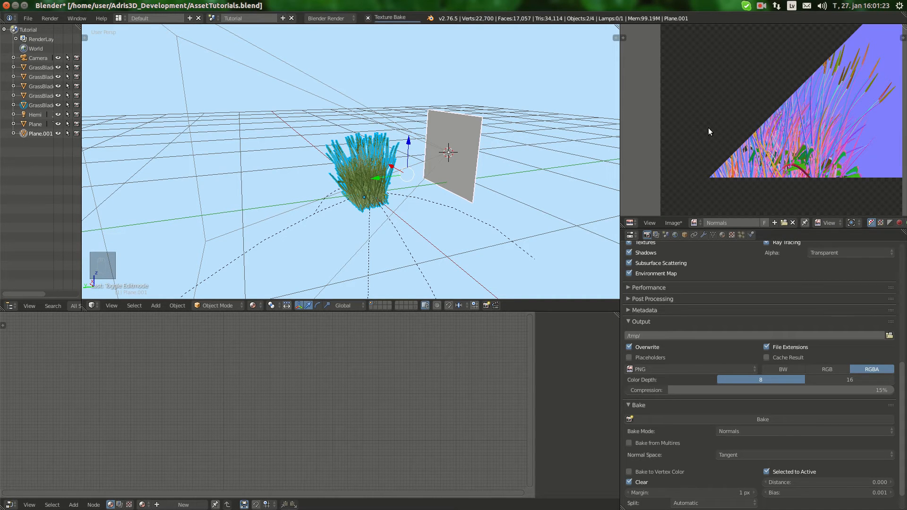
key("Home")
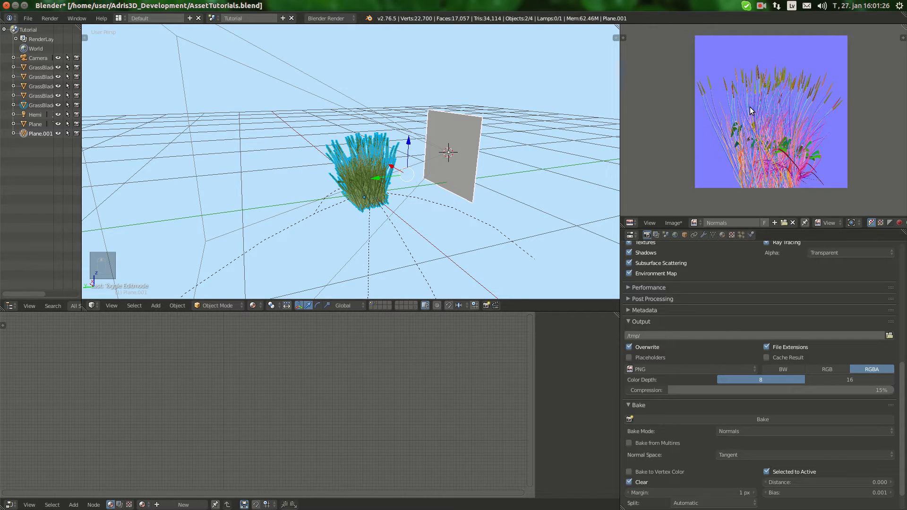
Delete the camera from the scene
key("Delete")
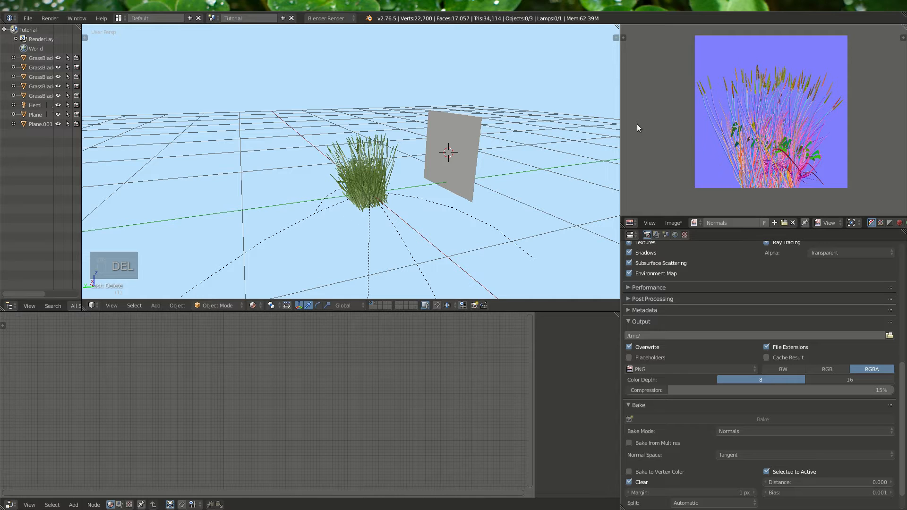
Bake the grass normals onto the plane again with a distance of 2.500 and a bias of 1.601, and inspect the bake
scroll(775, 182, "up", 5)
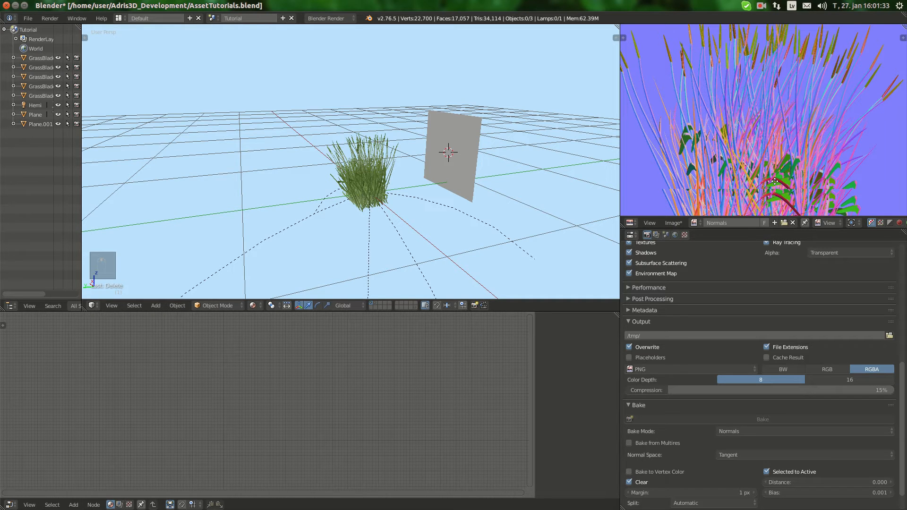
scroll(774, 182, "up", 2)
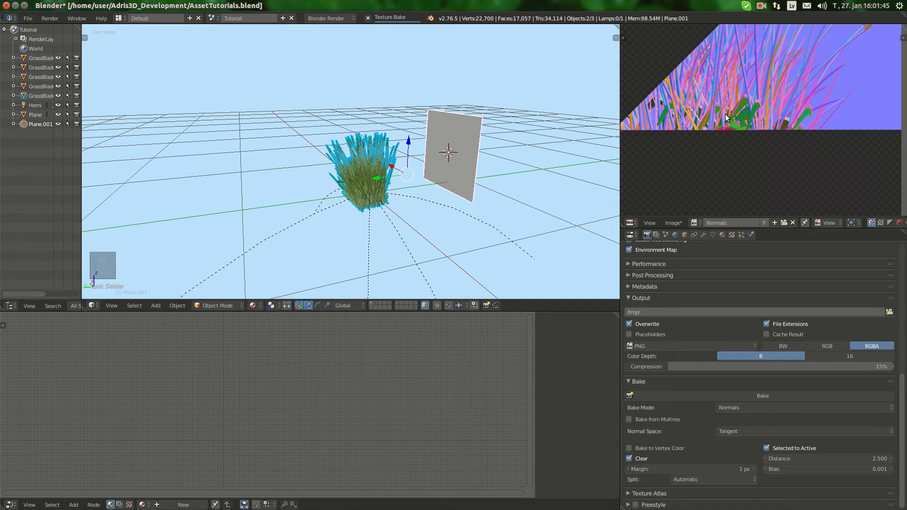
left_click_drag(817, 469, 846, 469)
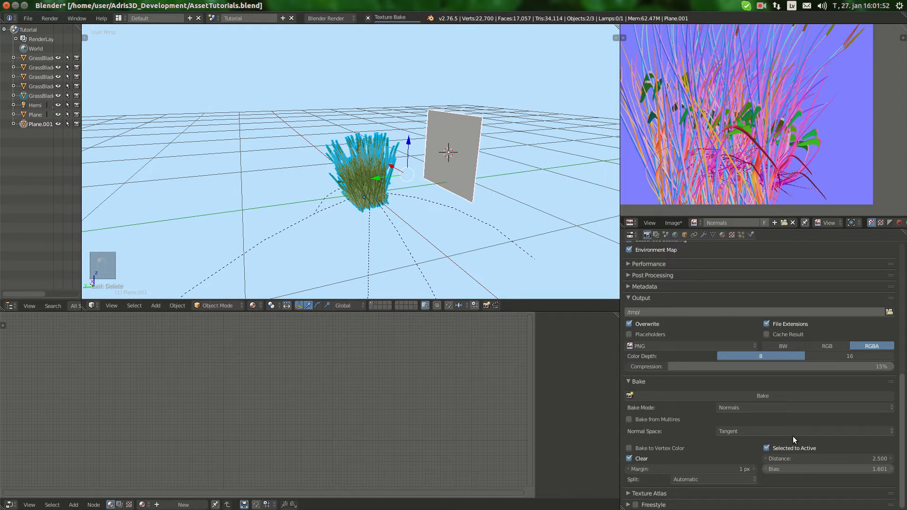
scroll(756, 100, "up", 3)
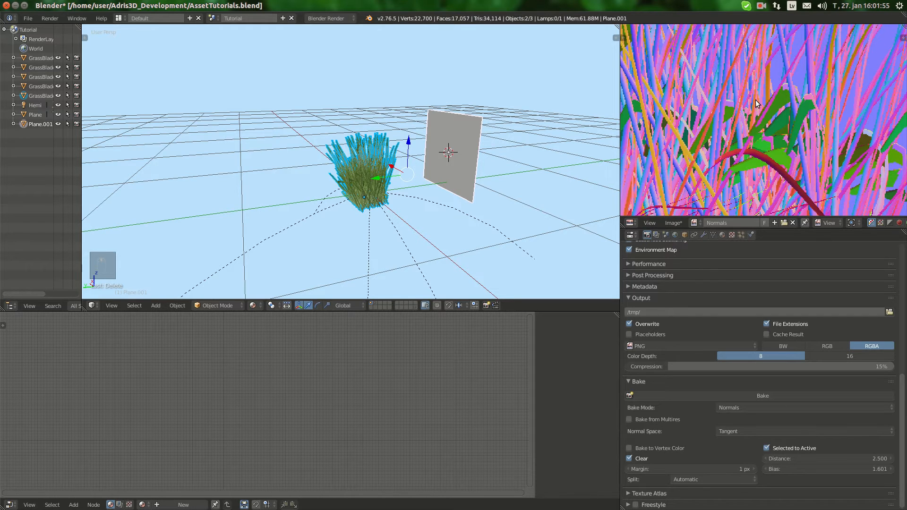
scroll(756, 100, "down", 3)
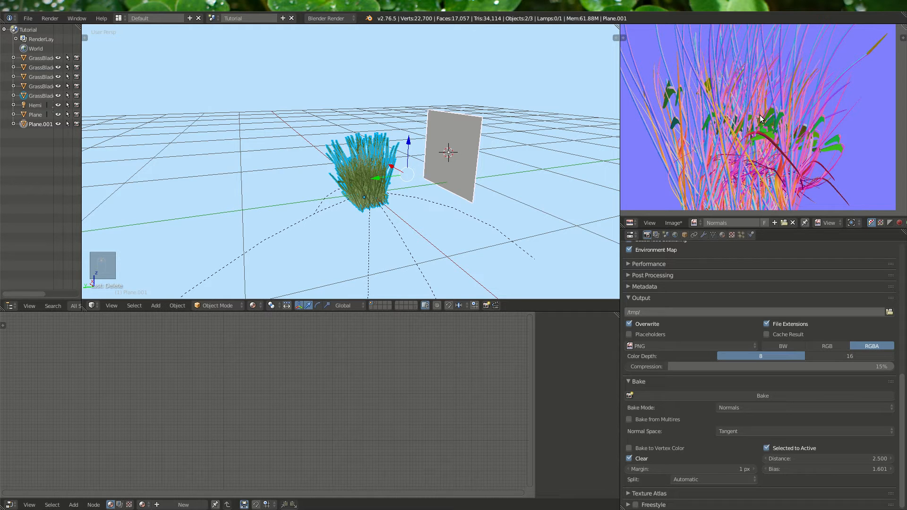
scroll(761, 118, "down", 1)
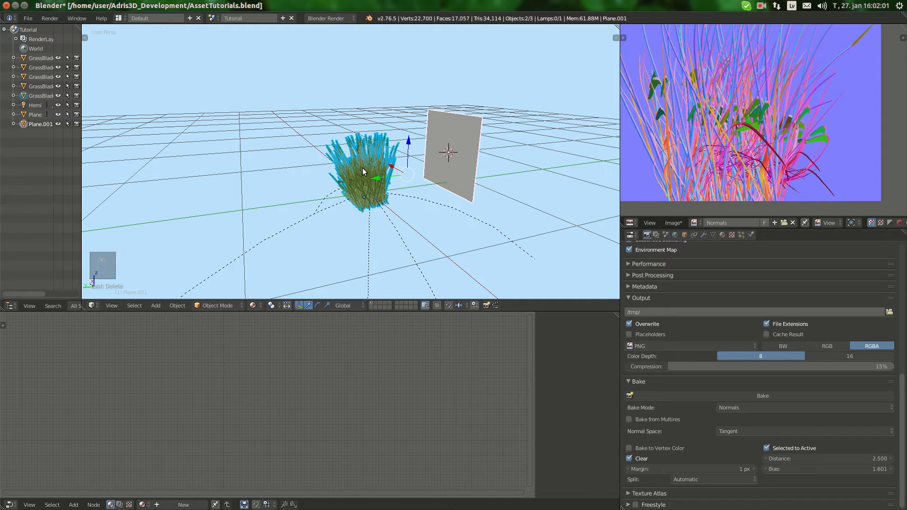
scroll(362, 171, "up", 5)
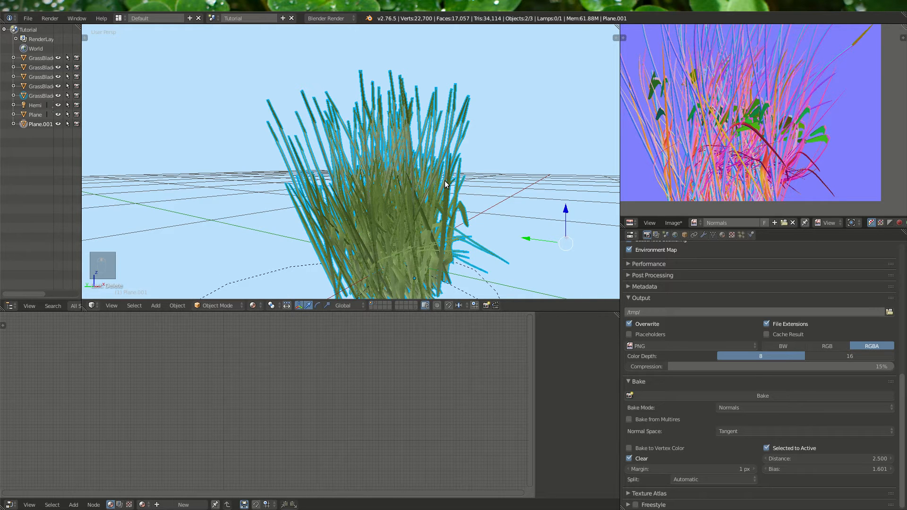
scroll(445, 184, "down", 2)
scroll(760, 120, "down", 2)
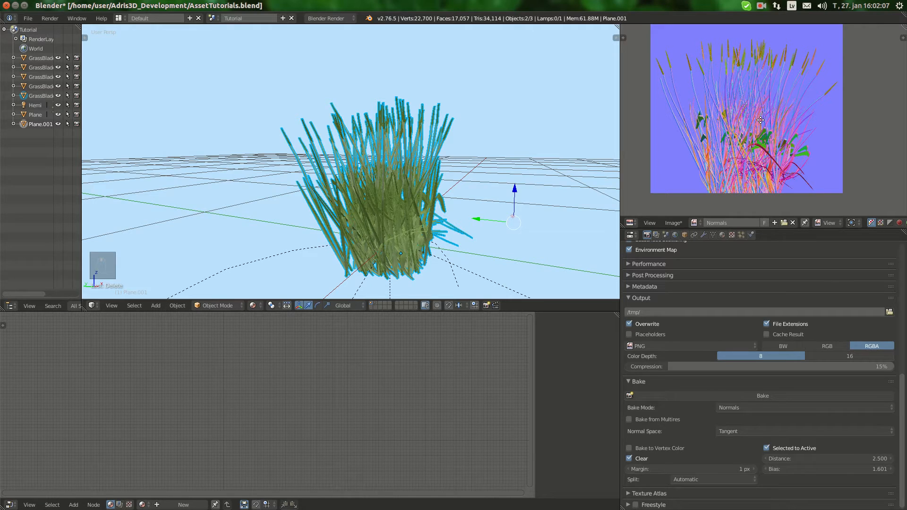
Save the baked normal map as GrassNormal.png in the Adris3D_Development folder
key("F3")
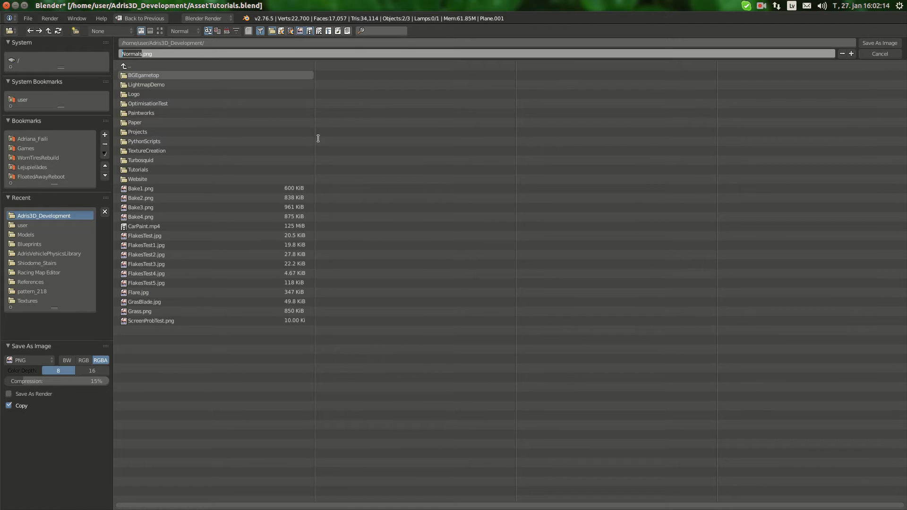
type("GrassNormal")
key("Return")
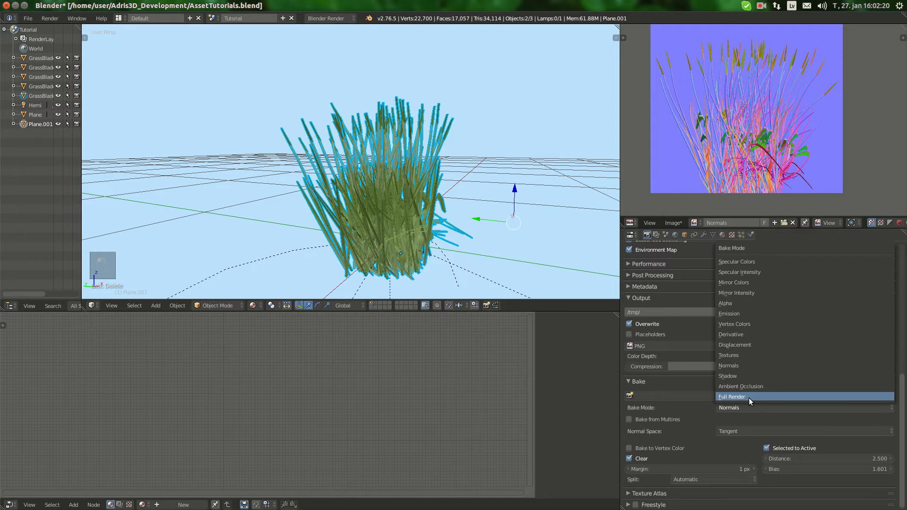
Switch the bake mode to Full Render and bake the grass clump onto the plane's image
left_click(750, 398)
left_click(763, 396)
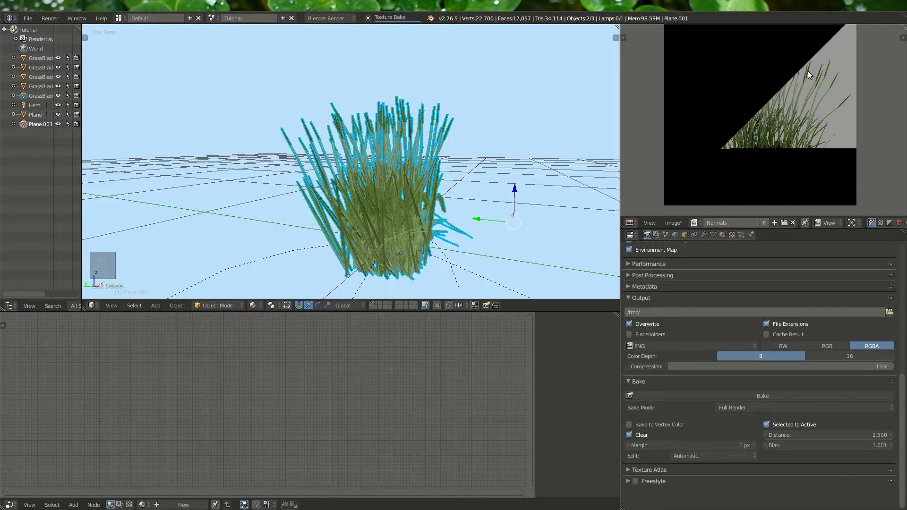
scroll(767, 131, "up", 6)
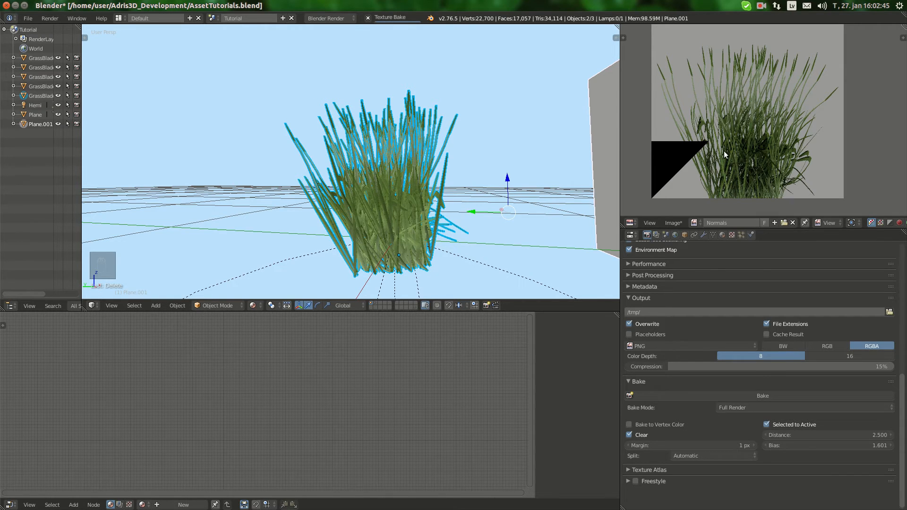
scroll(717, 328, "up", 6)
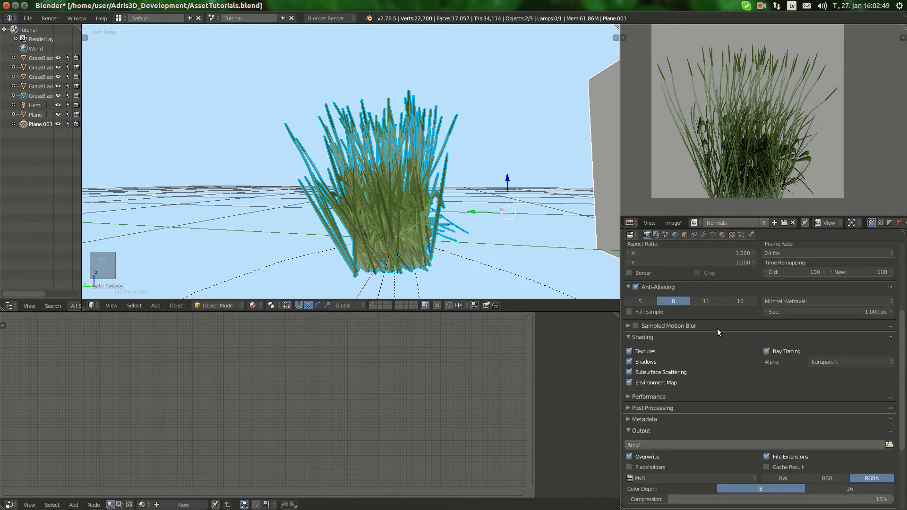
scroll(701, 363, "down", 5)
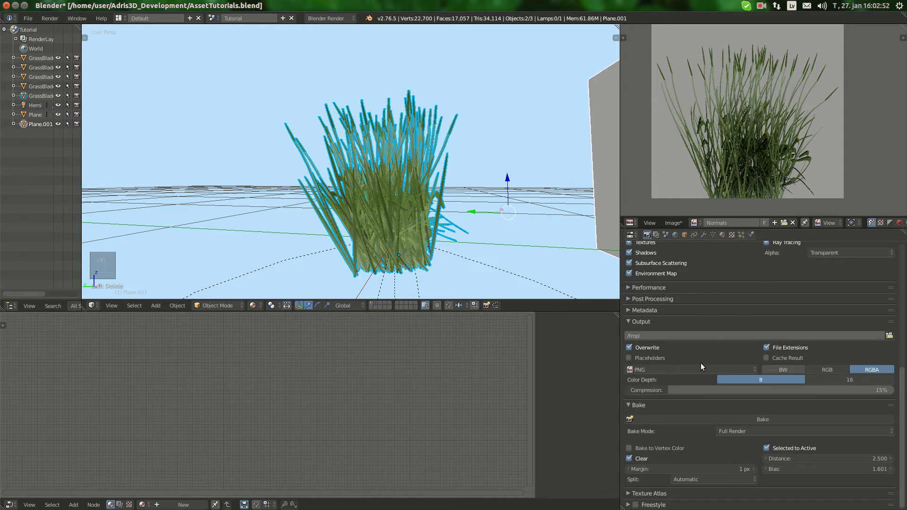
left_click(701, 369)
left_click(736, 480)
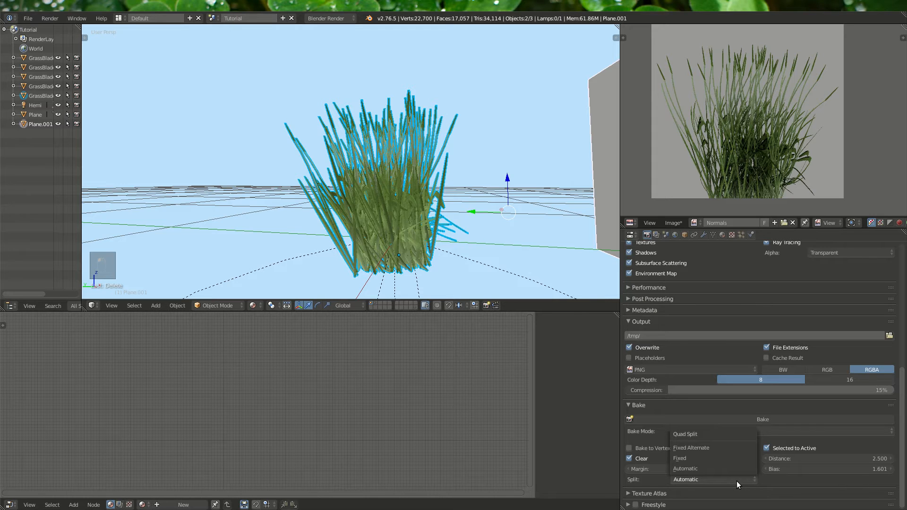
Save the full render bake as GrassDiffuse.png in the Adris3D_Development folder
left_click(674, 222)
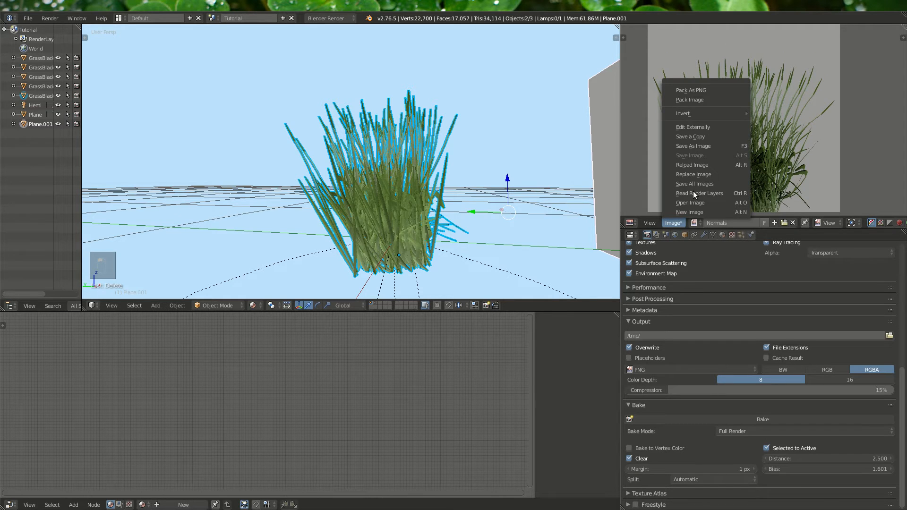
left_click(693, 146)
left_click(141, 53)
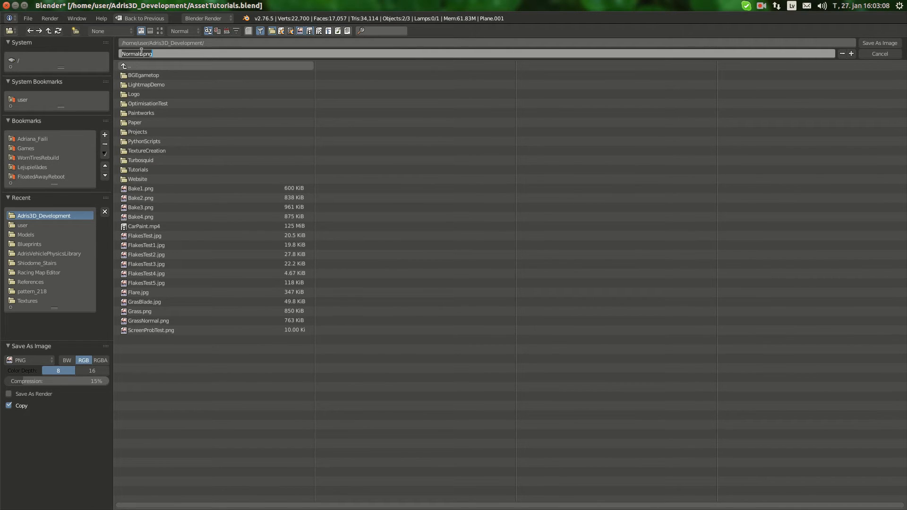
type("Gras")
key("Return")
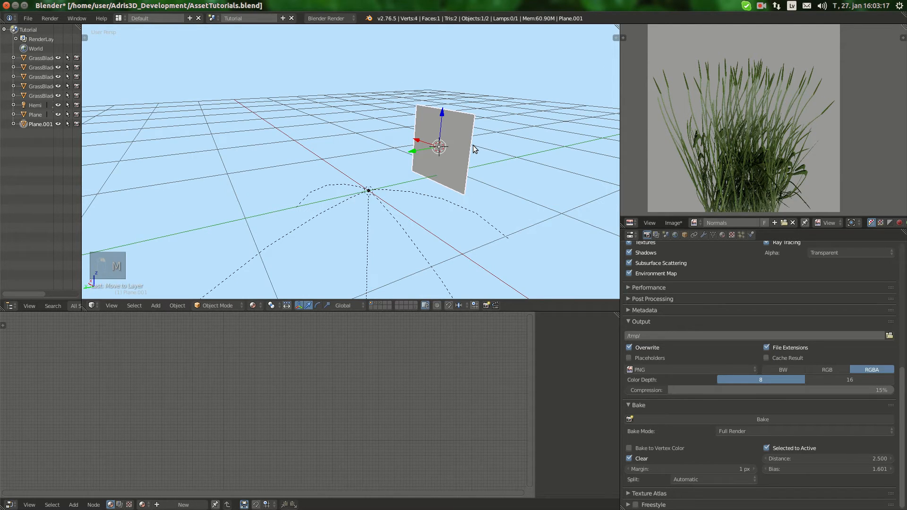
Delete the bake plane from the scene
key("Delete")
key("shift+s")
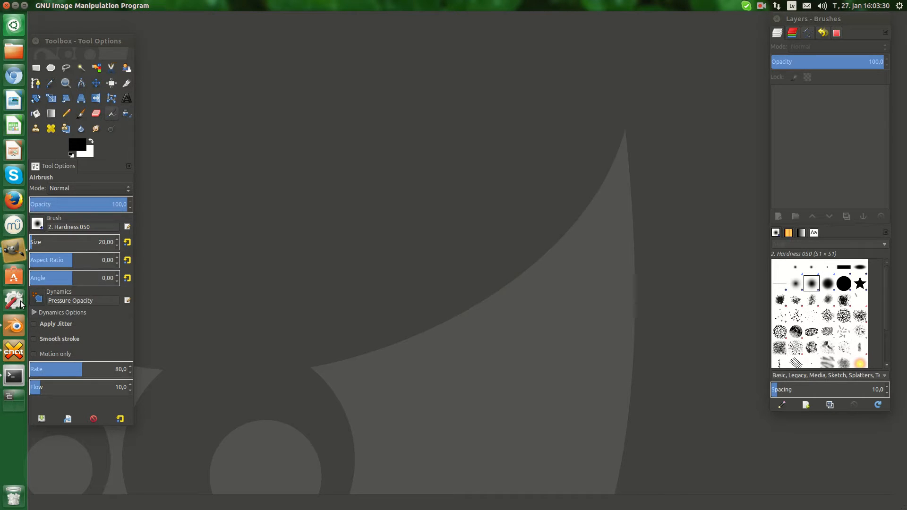
Open GrassDiffuse.png from the Adris3D_Development folder in GIMP
left_click(39, 5)
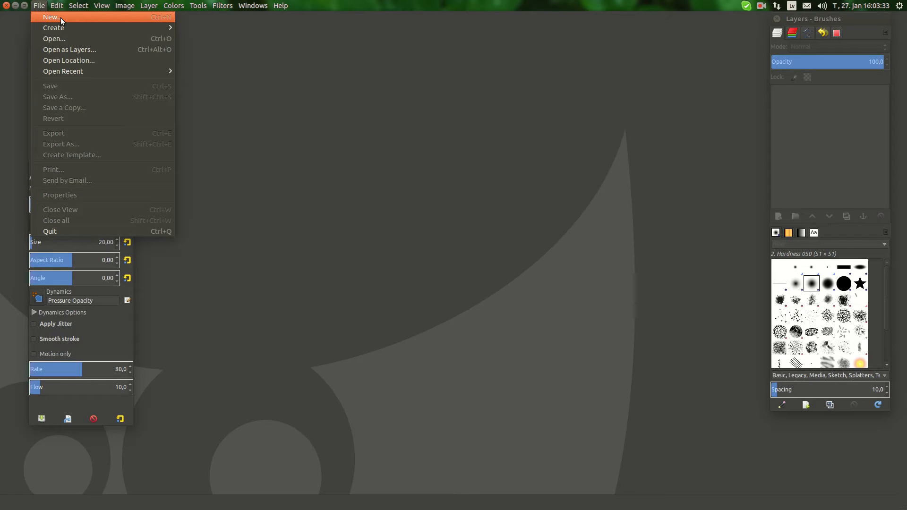
left_click(37, 5)
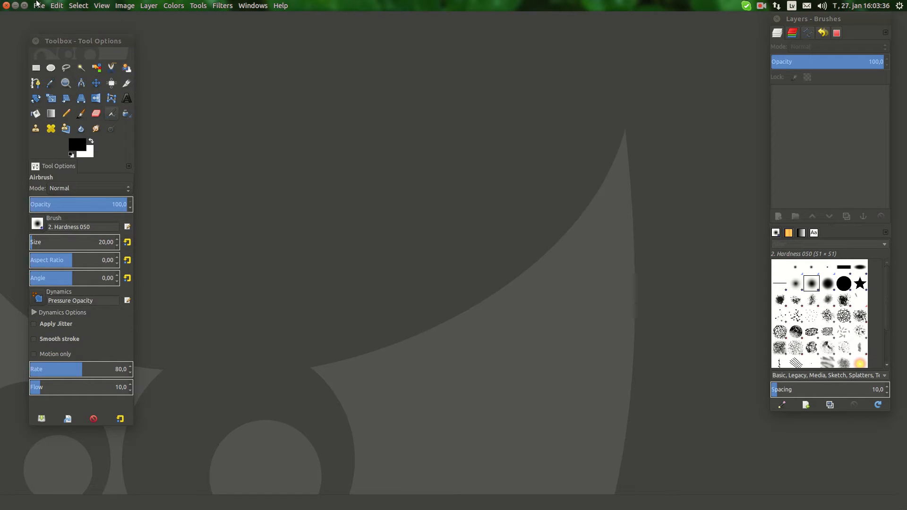
left_click(39, 5)
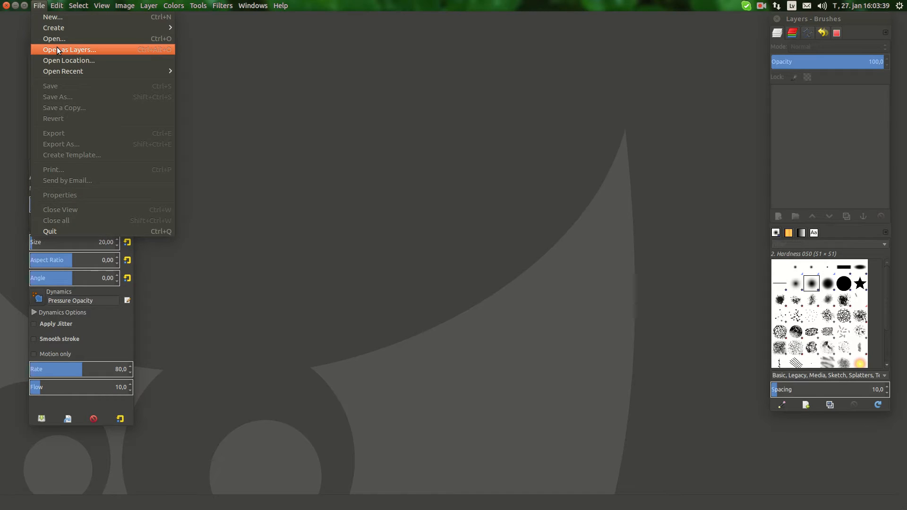
left_click(57, 47)
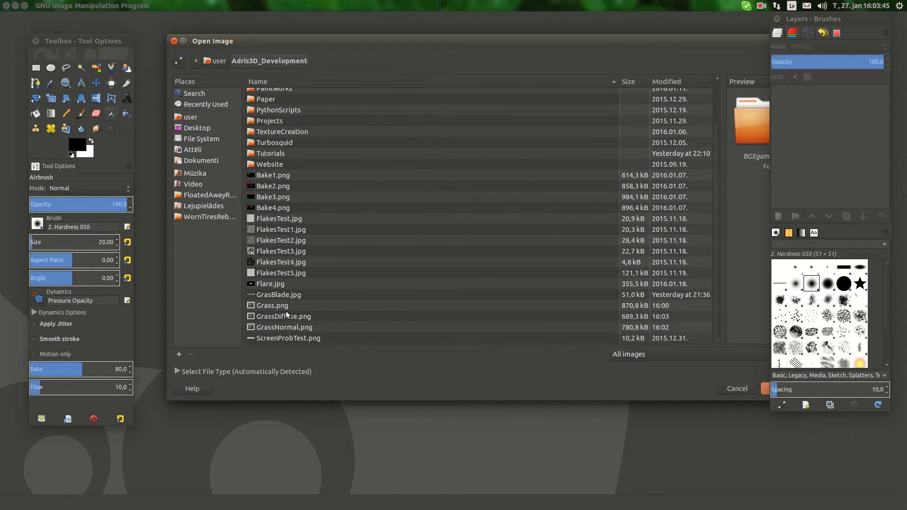
double_click(285, 313)
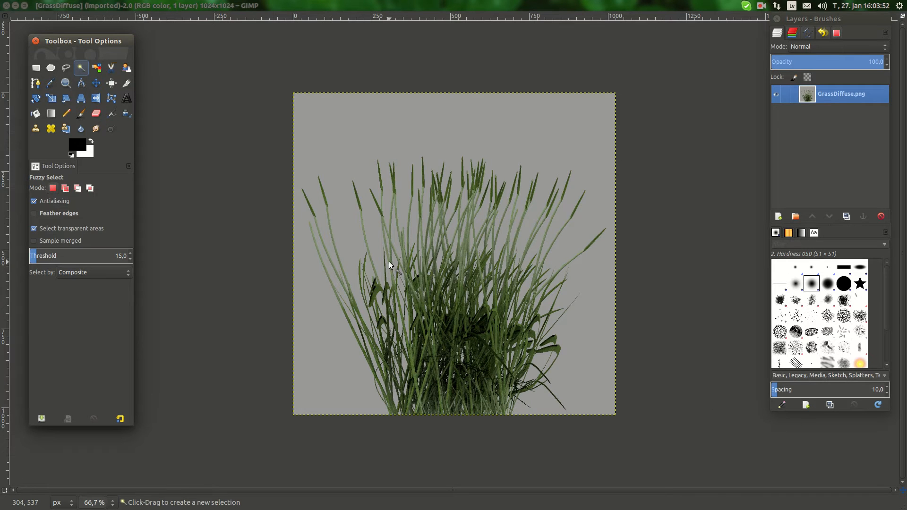
Select around the grass by picking the grey background with Fuzzy Select at a threshold of 15
left_click_drag(389, 262, 390, 239)
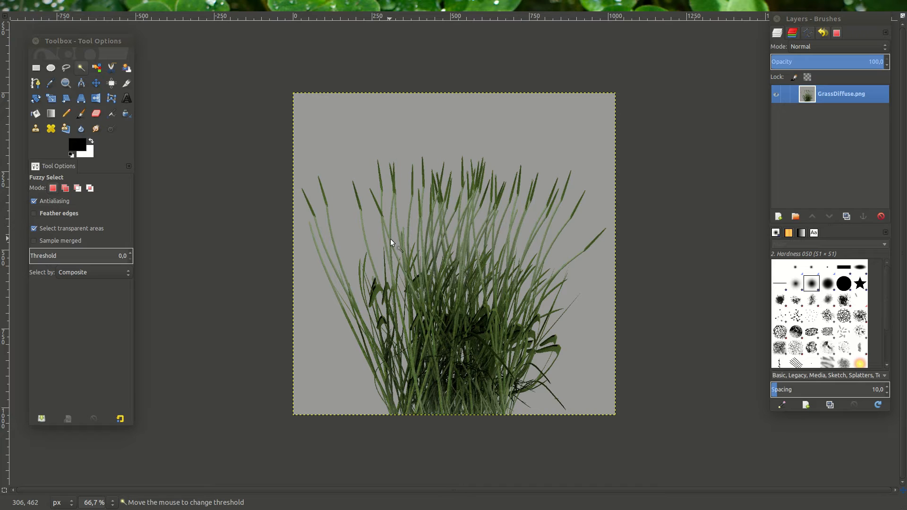
left_click_drag(390, 239, 390, 261)
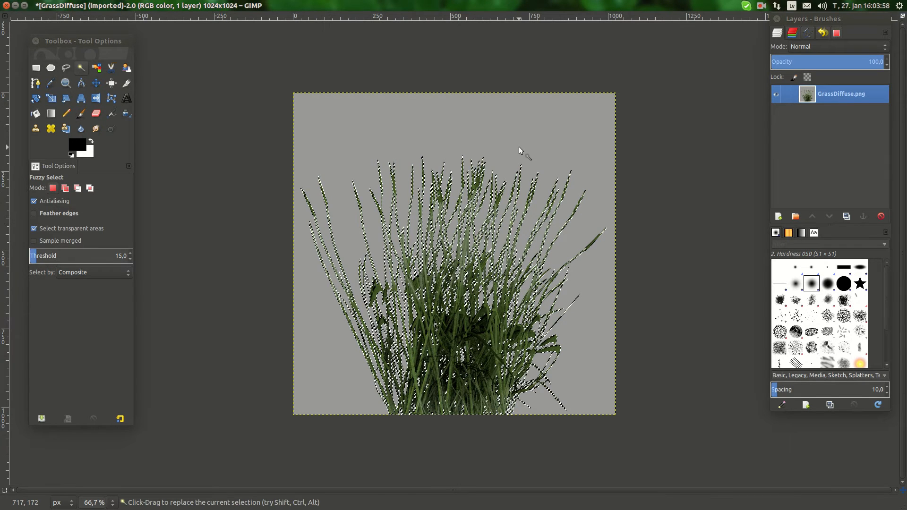
middle_click_drag(462, 172, 443, 206)
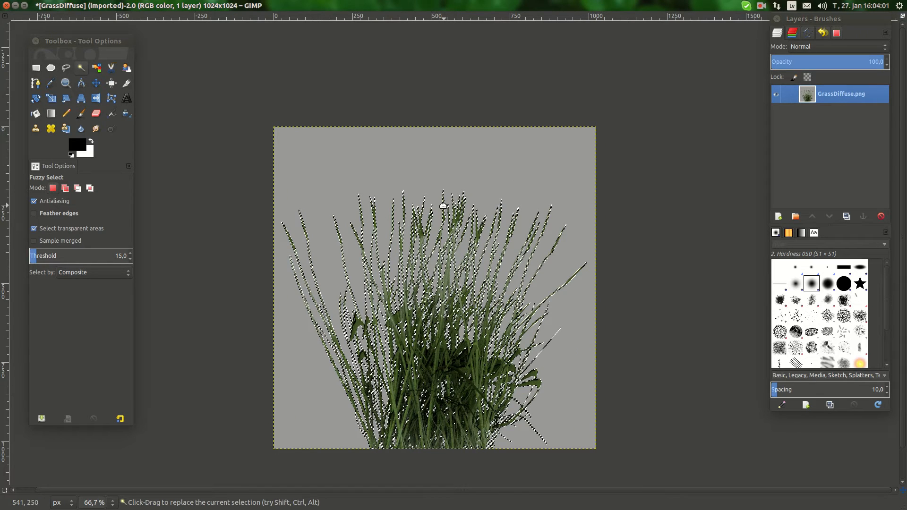
middle_click_drag(443, 206, 428, 172)
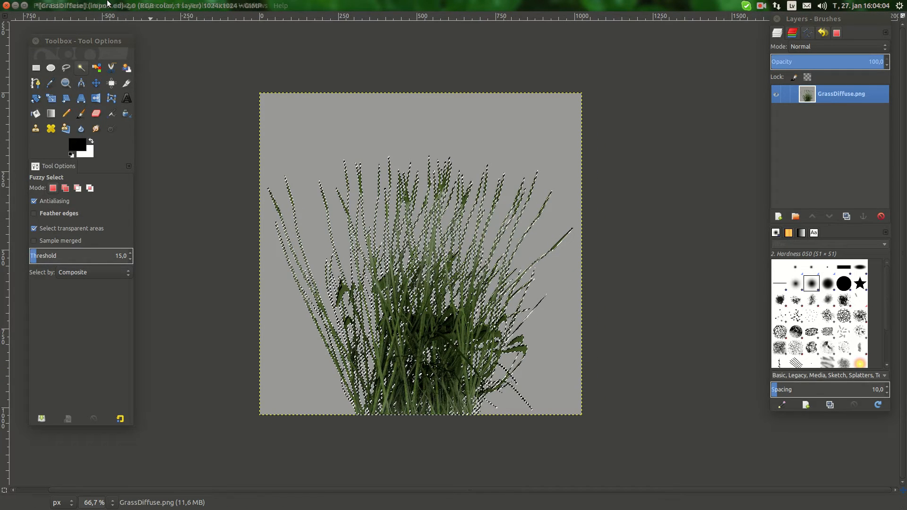
Undo the clearing of the grass, then invert the selection and clear the grey background instead
key("Delete")
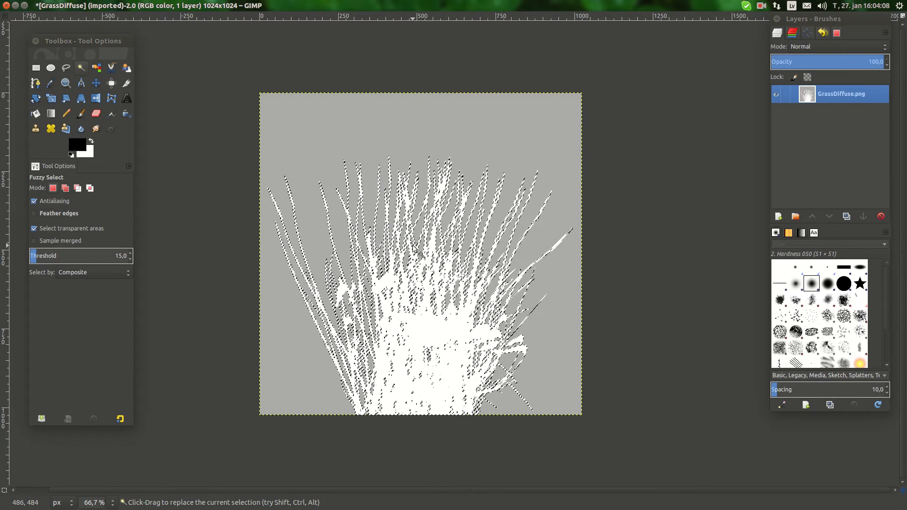
key("ctrl+z")
left_click(79, 6)
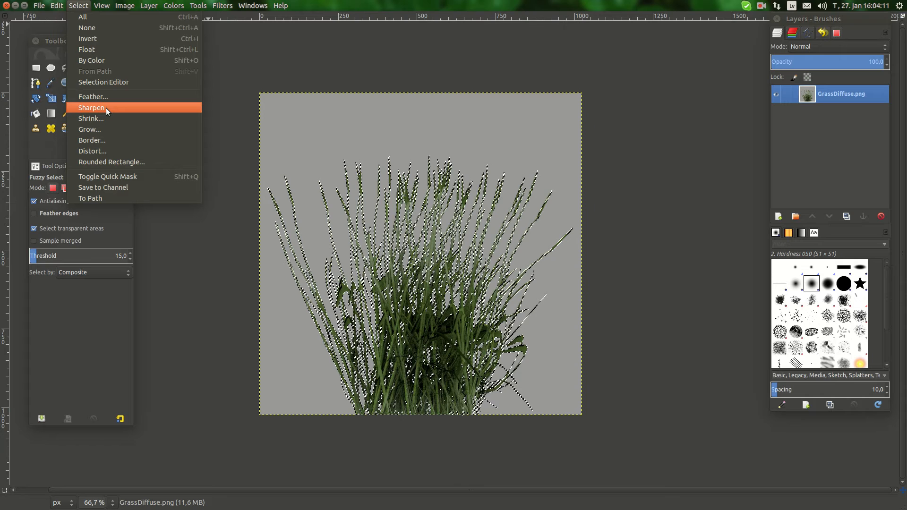
left_click(106, 107)
key("Delete")
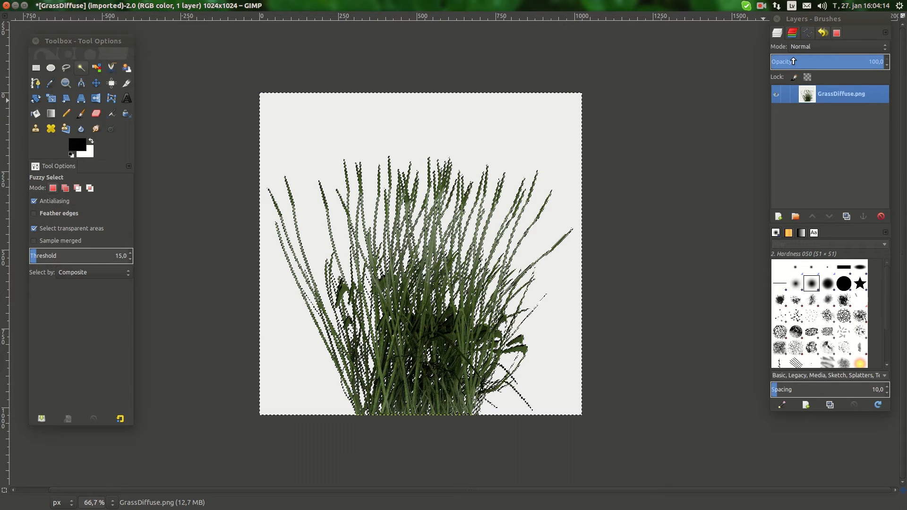
Add an alpha channel to the GrassDiffuse.png layer through its transparency options
right_click(480, 134)
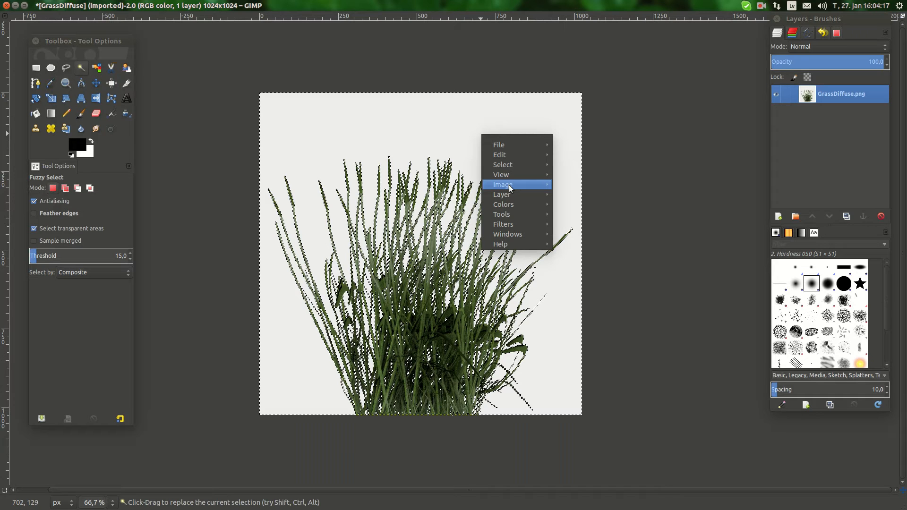
mouse_move(501, 194)
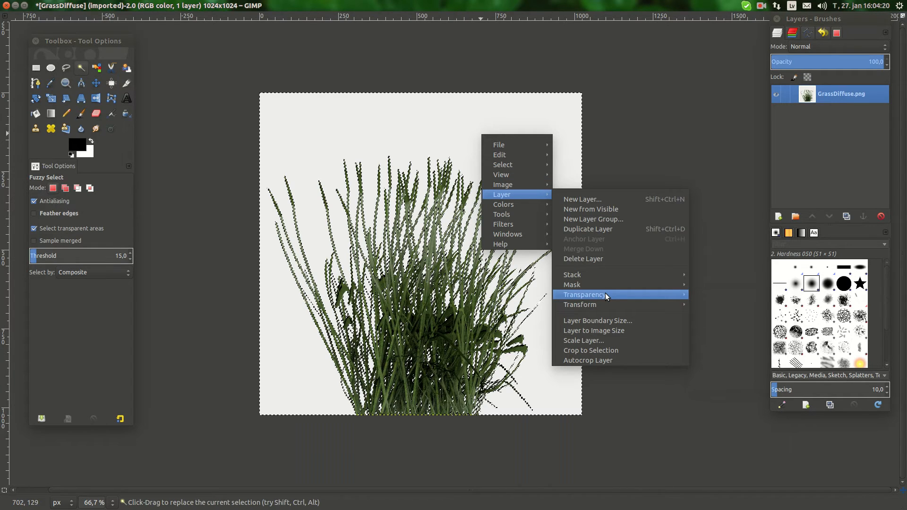
left_click(709, 295)
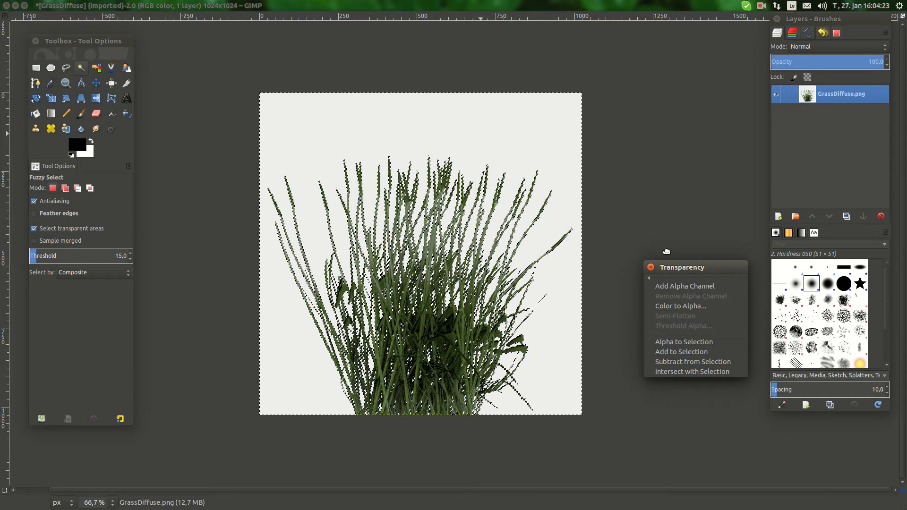
right_click(500, 154)
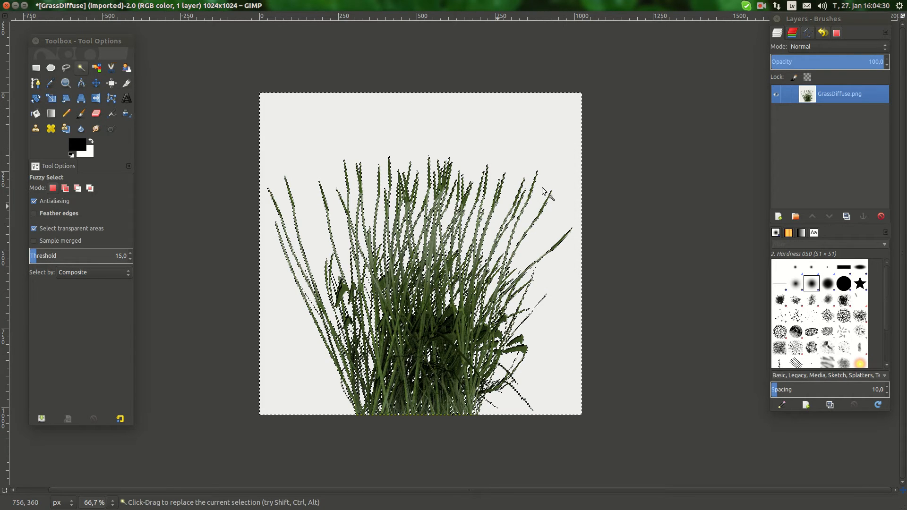
Delete the selected light background around the grass in the GrassDiffuse image and clear the selection
key("Delete")
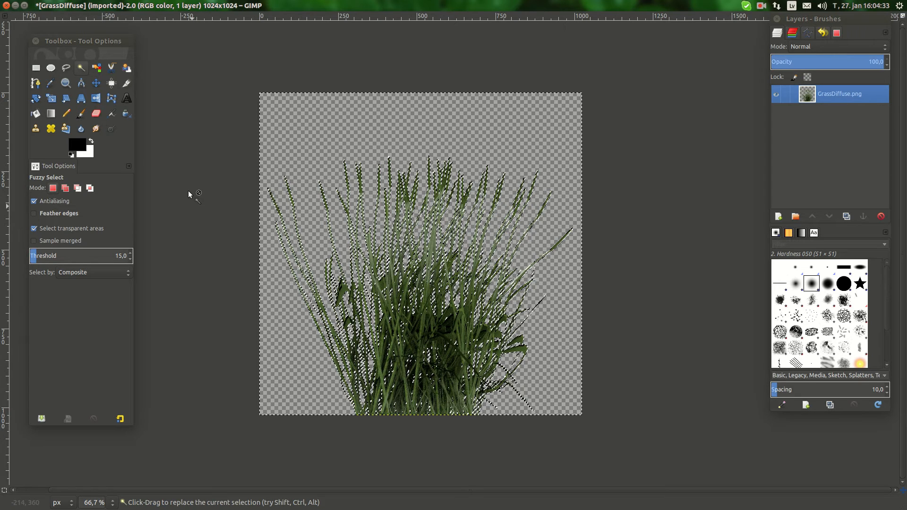
key("ctrl+shift+a")
left_click(112, 502)
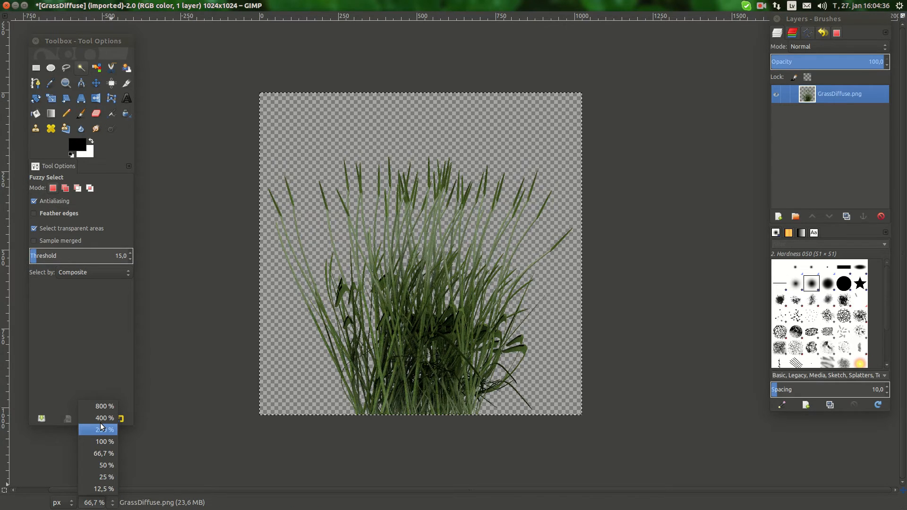
left_click(101, 418)
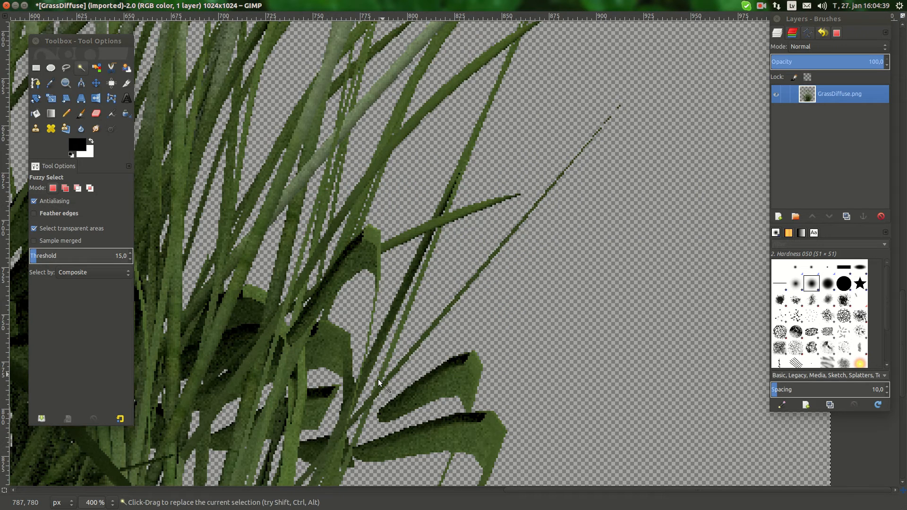
left_click(113, 502)
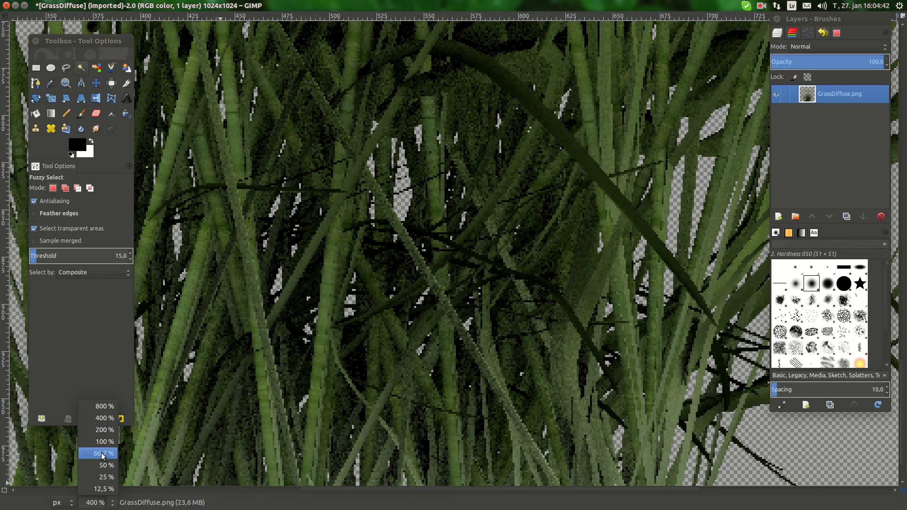
left_click(104, 442)
Switch to Blender and rotate the flat plane's mesh in edit mode so that it stands upright
left_click(39, 5)
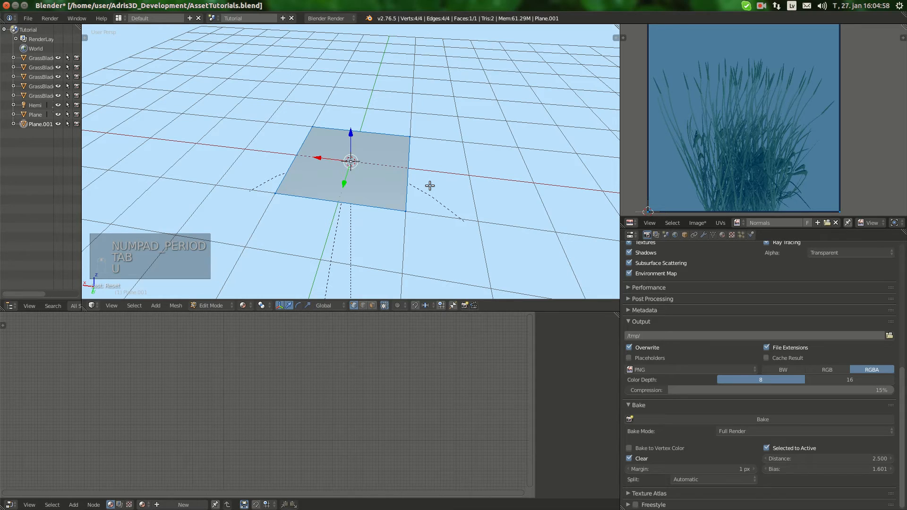
key("r")
left_click(316, 191)
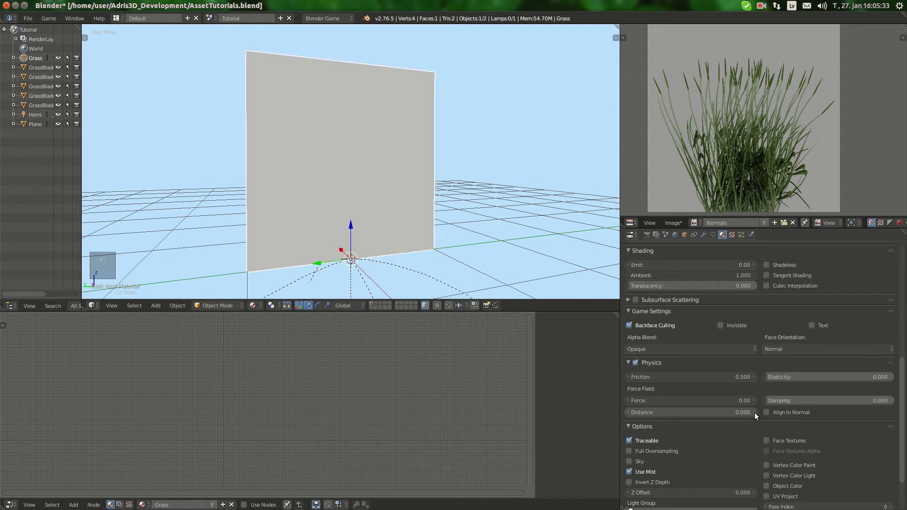
Set the Grass material's alpha blend mode to Alpha Clip in its game settings
key("n")
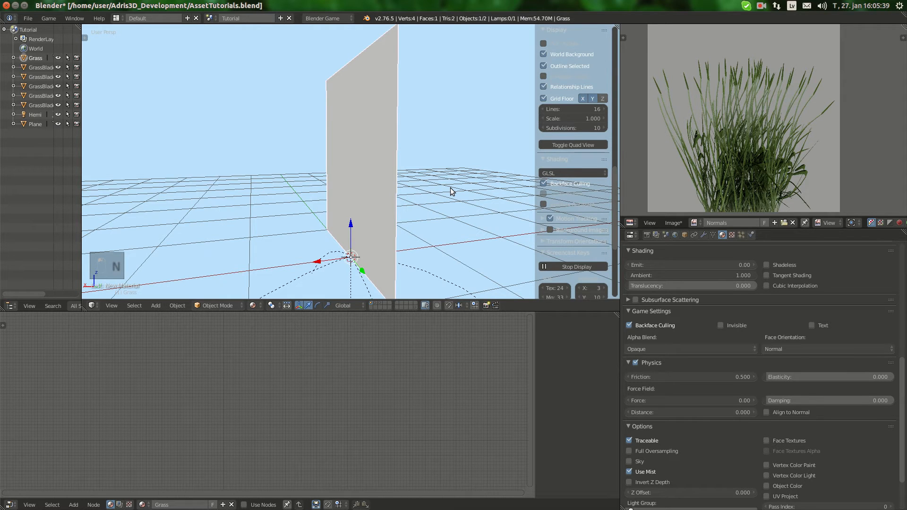
left_click(652, 349)
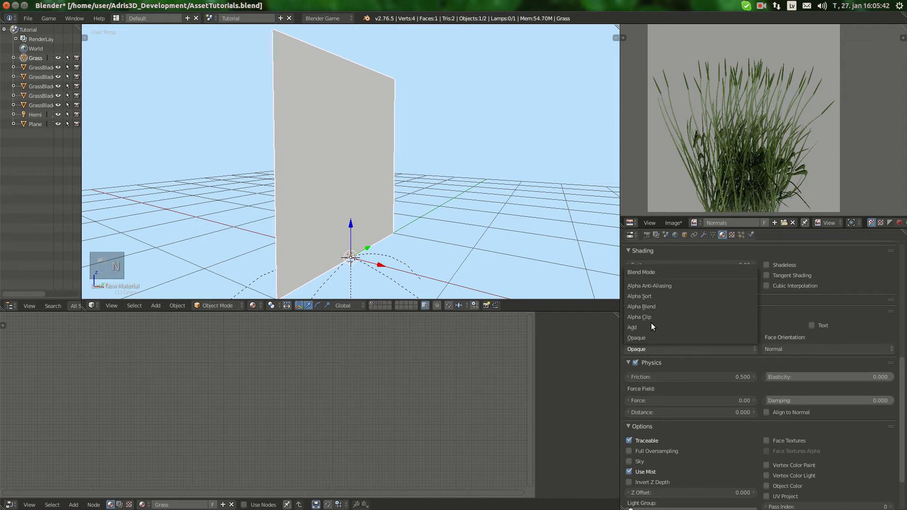
left_click(651, 321)
scroll(797, 474, "down", 5)
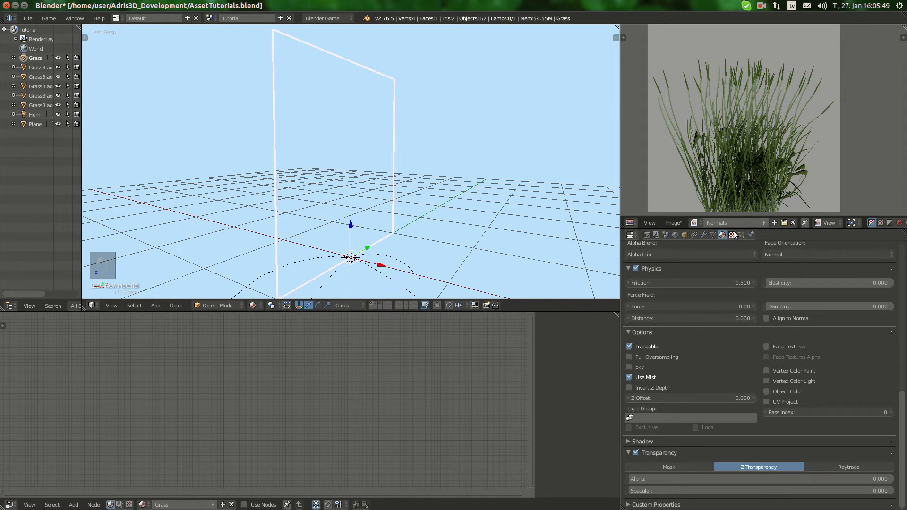
Load Grass.png as the Grass texture's image and rotate the plane's UVs so the grass stands upright
left_click(732, 235)
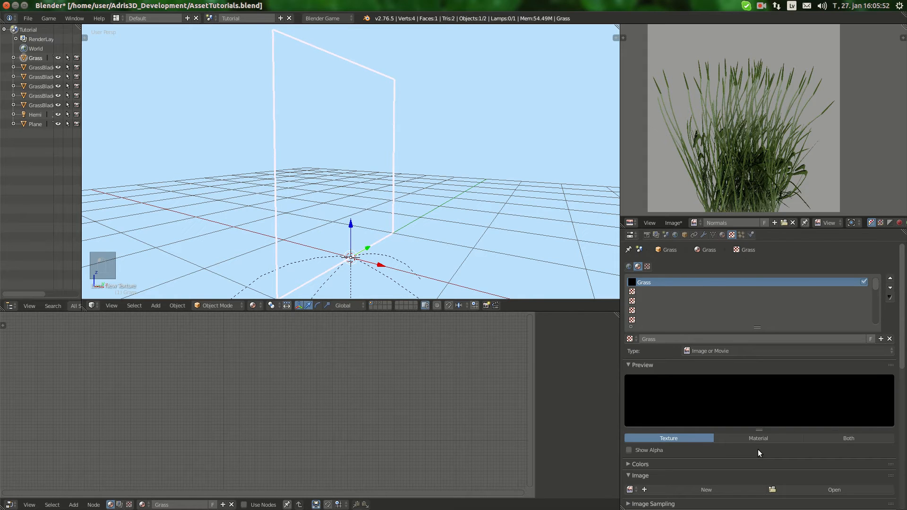
left_click(834, 489)
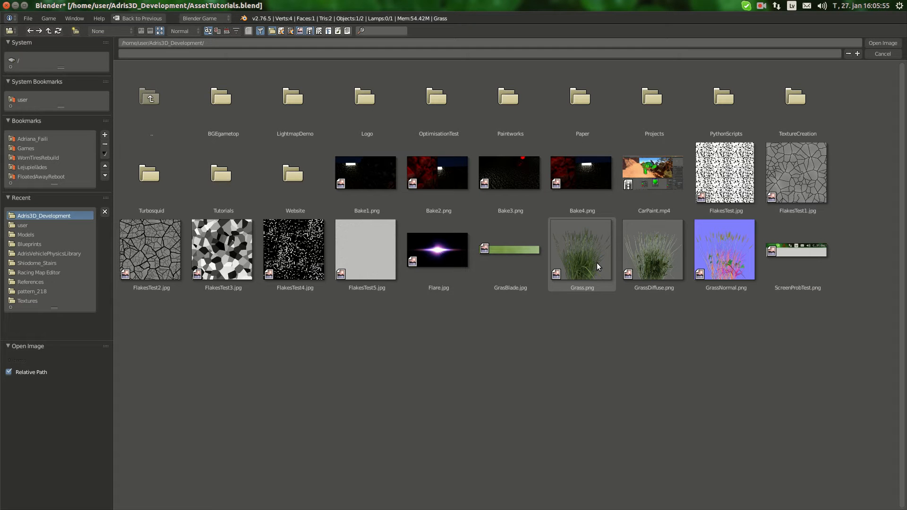
double_click(597, 262)
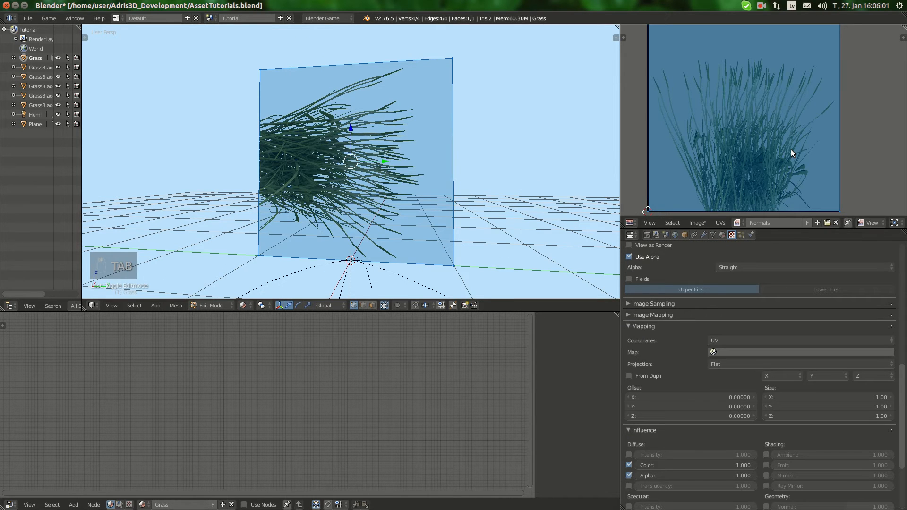
key("r")
key("Tab")
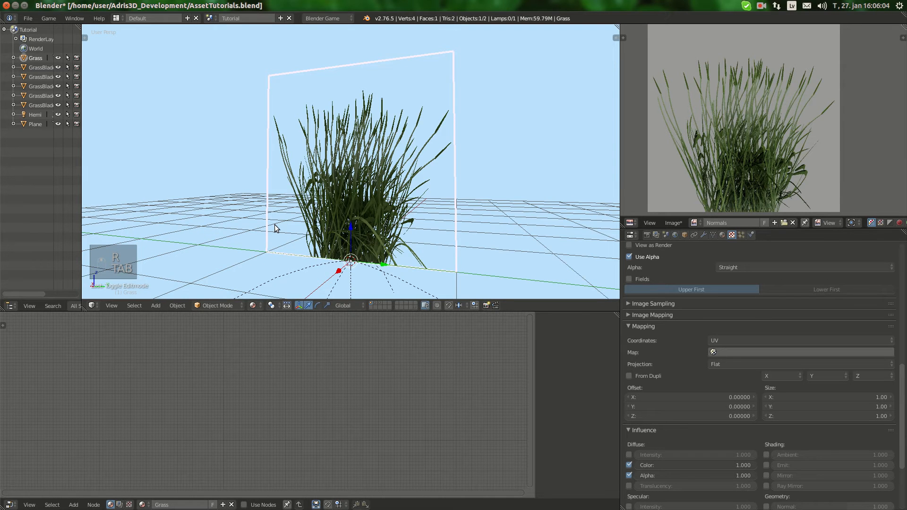
Toggle the Grass material's Backface Culling to compare how the card looks from both sides
middle_click_drag(274, 225, 736, 246)
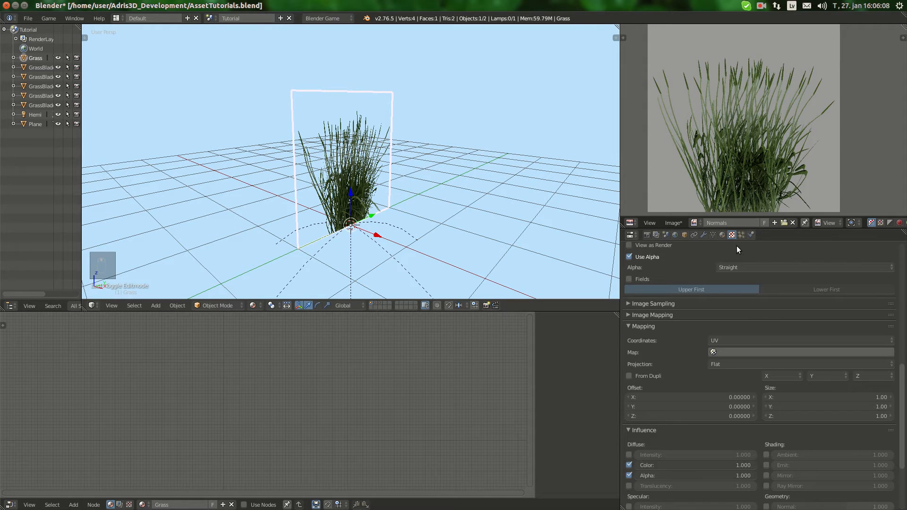
left_click(722, 234)
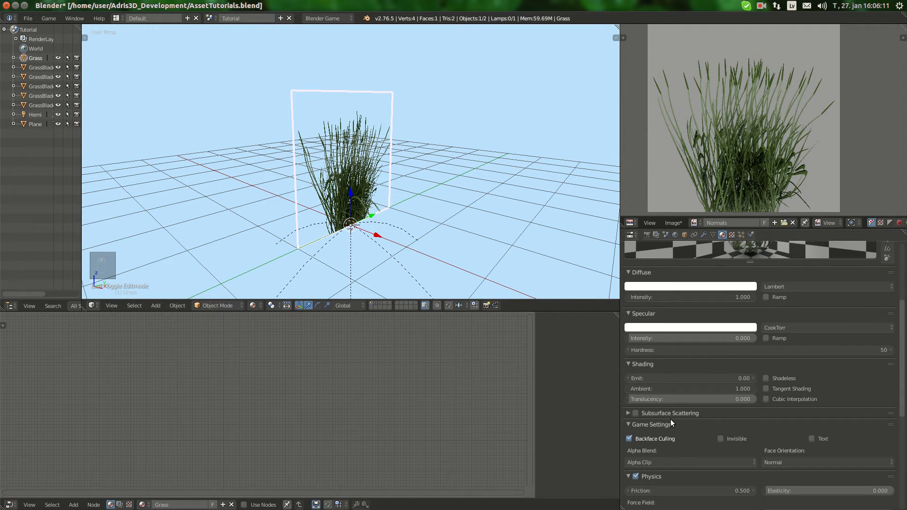
left_click(628, 438)
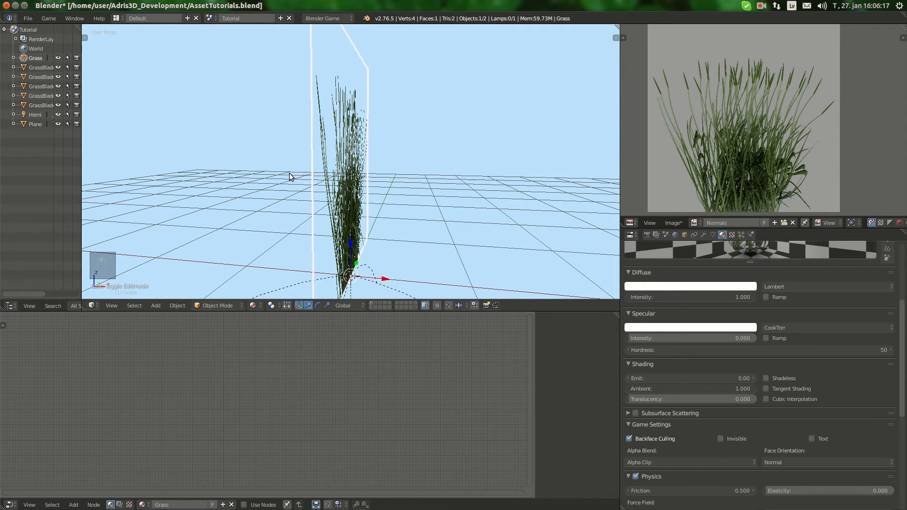
Duplicate the card's face in place and flip the duplicate's normals to make the card two-sided
key("Tab")
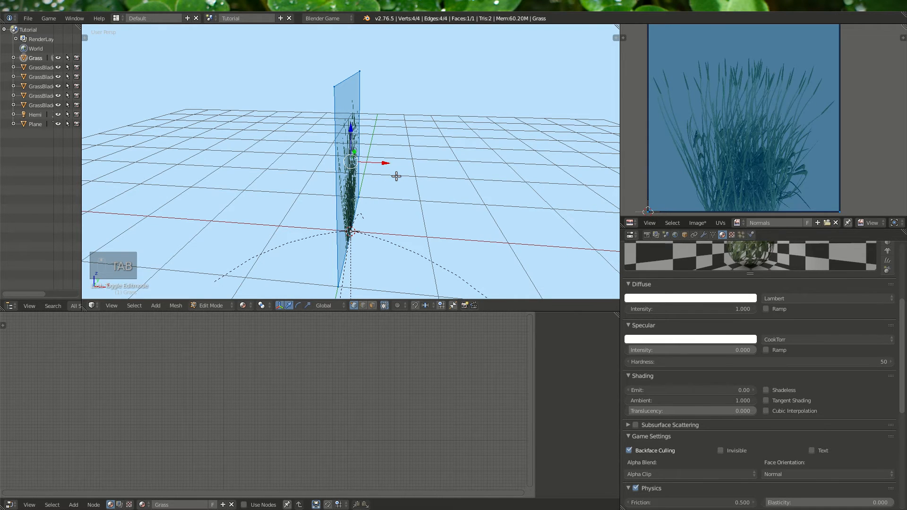
key("shift+d")
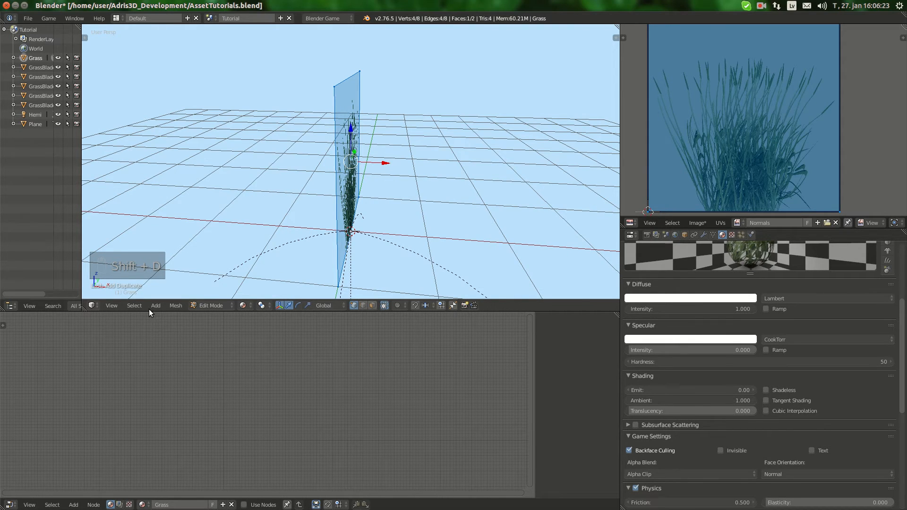
left_click(176, 305)
mouse_move(203, 155)
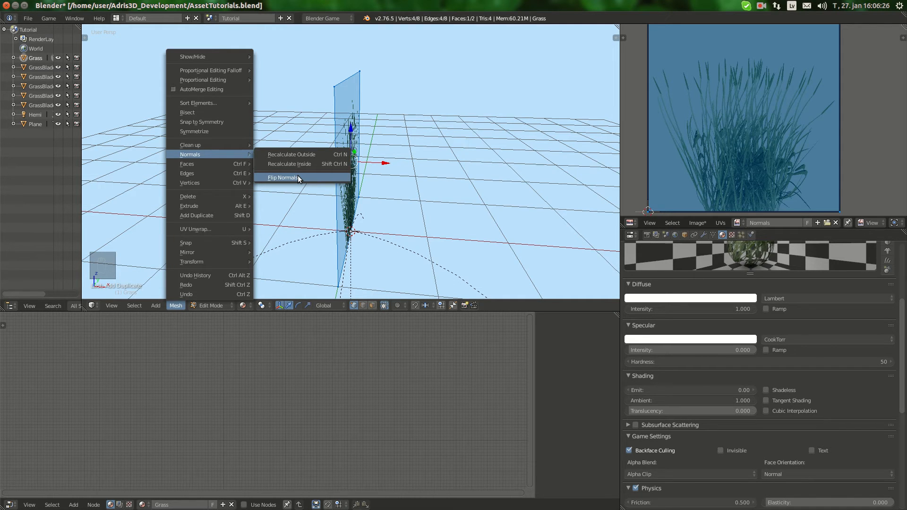
left_click(298, 178)
key("grave")
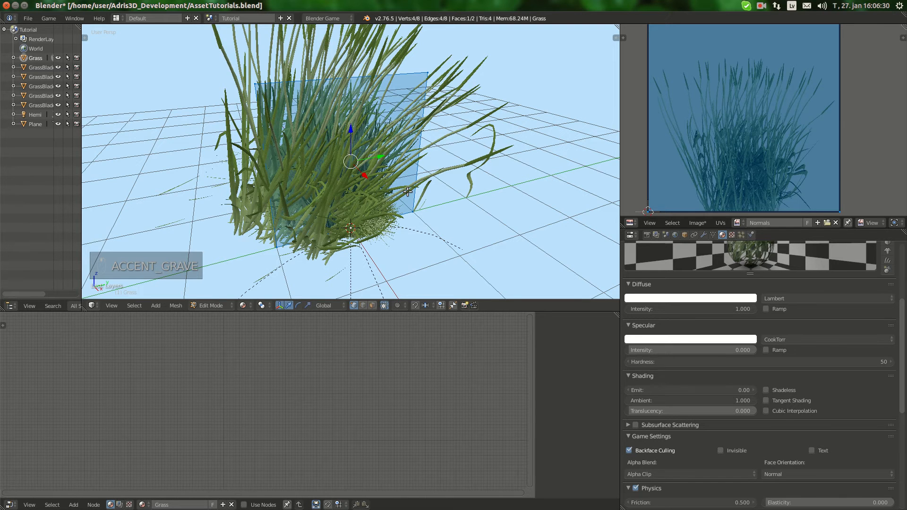
key("Tab")
key("1")
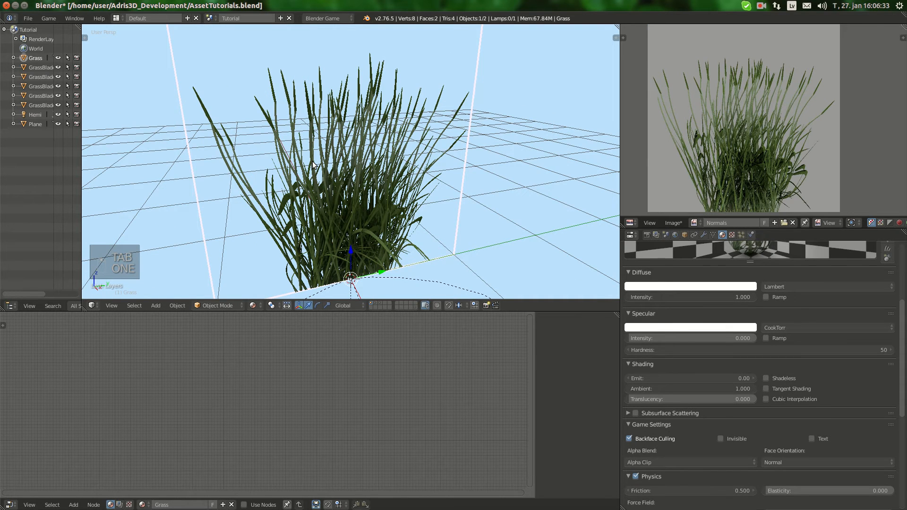
key("KP_Decimal")
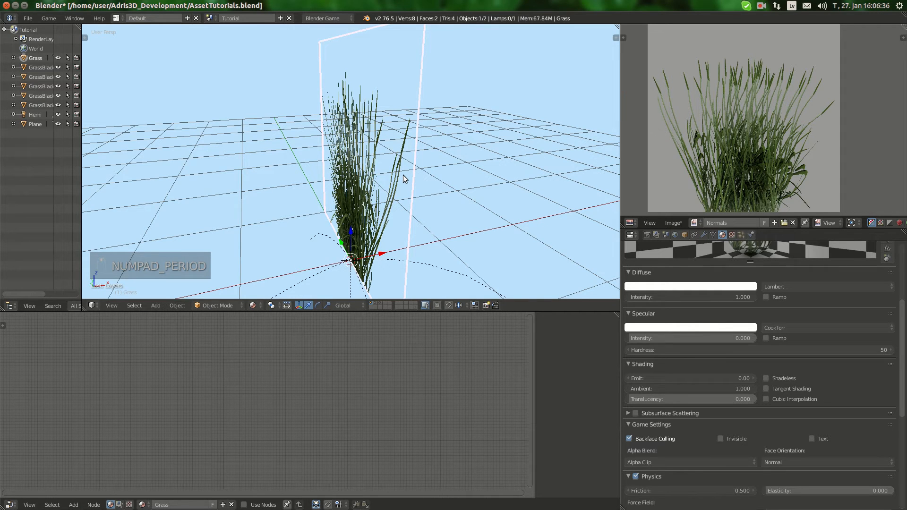
key("shift+s")
key("shift+a")
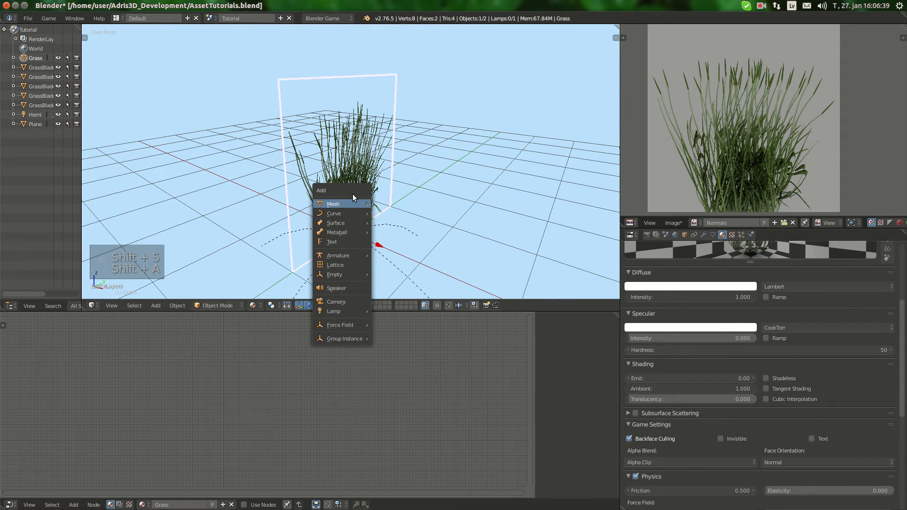
Select both faces of the grass card and tilt them to one side in front view
key("Tab")
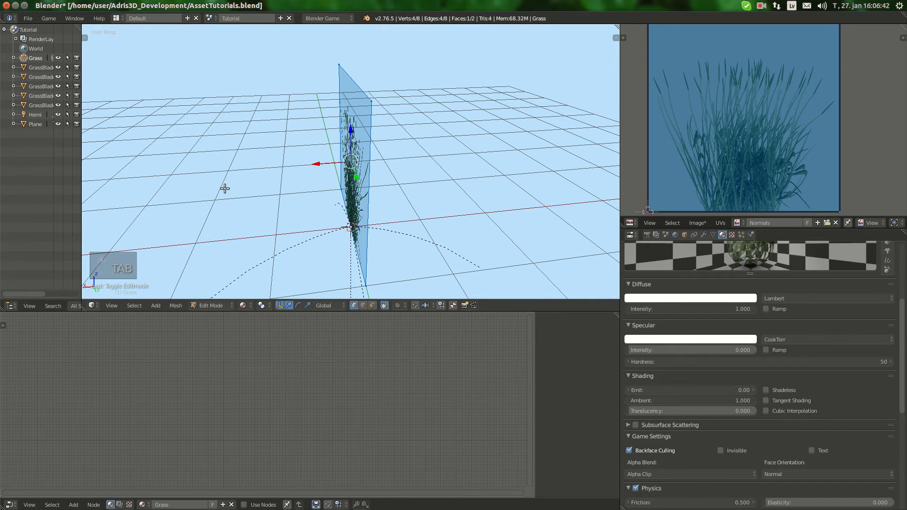
key("a")
key("a")
key("a")
key("a")
key("KP_7")
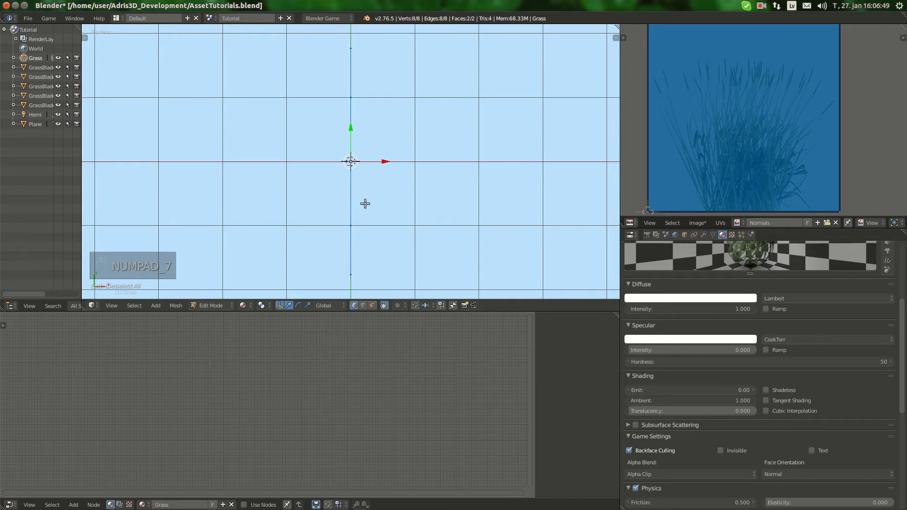
key("KP_3")
key("KP_1")
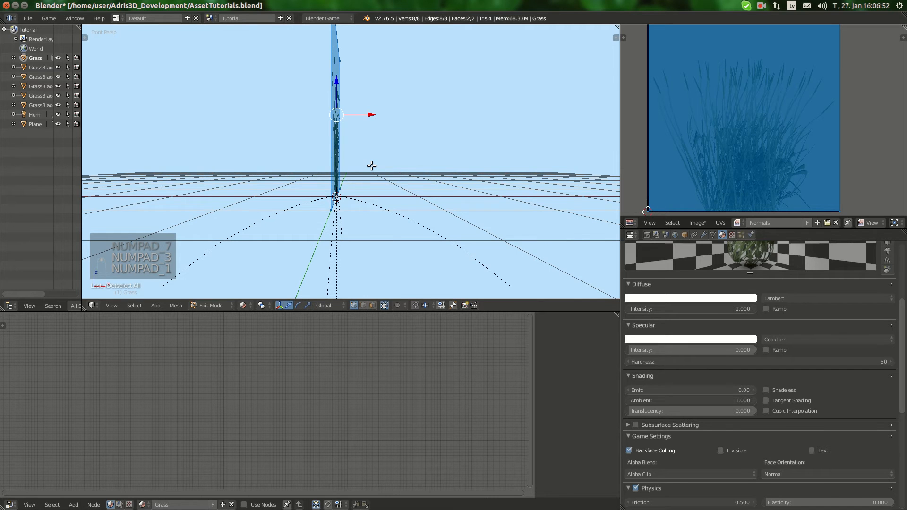
key("r")
left_click(395, 212)
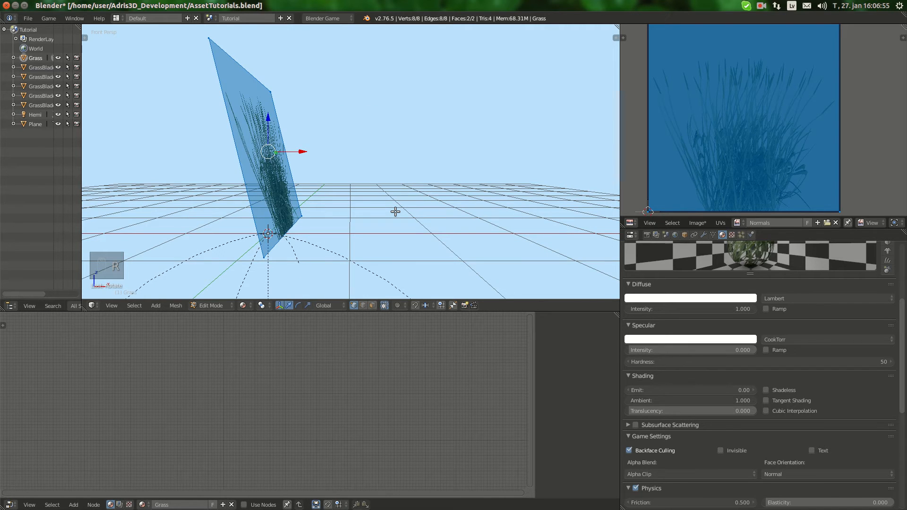
Duplicate the tilted card in top view, then rotate and move the copy so that it crosses the original
key("KP_7")
key("shift+d")
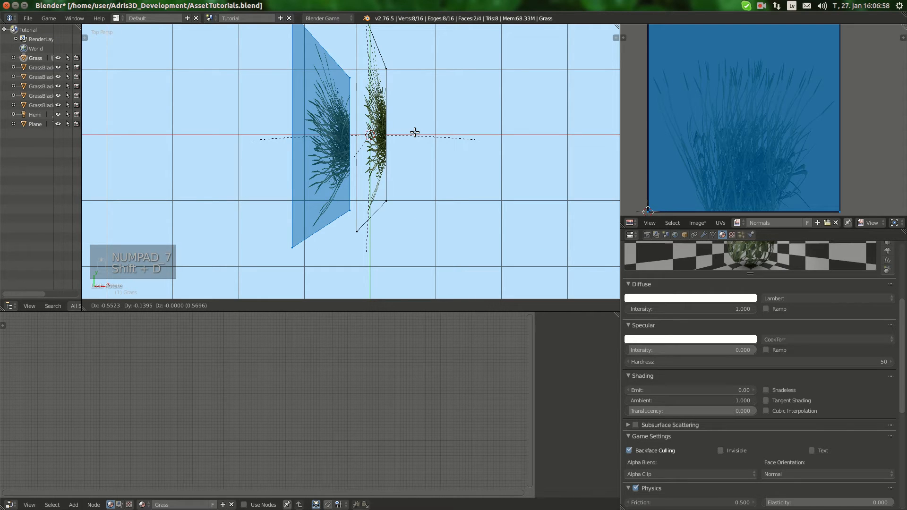
key("r")
key("g")
left_click(333, 259)
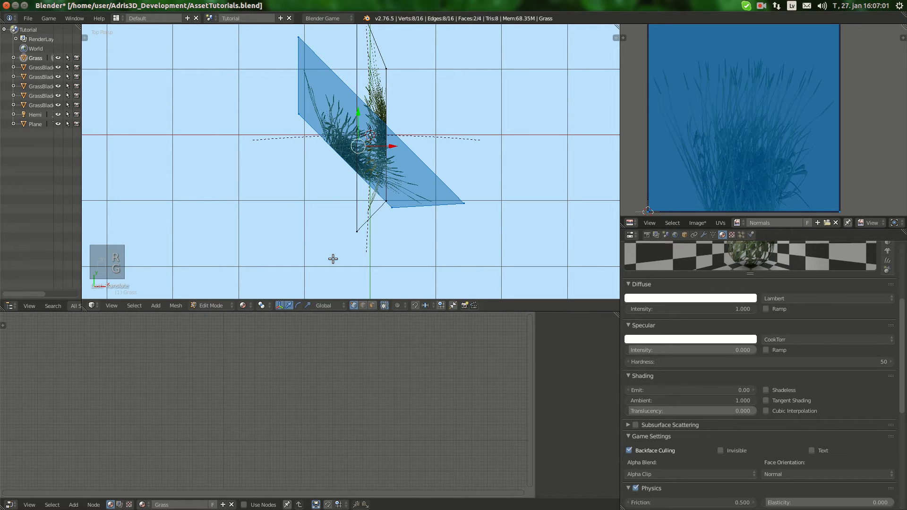
Duplicate the second card and freely rotate the copy to face a third direction with its own tilt
middle_click_drag(333, 259, 265, 110)
key("shift+d")
key("r")
left_click(265, 111)
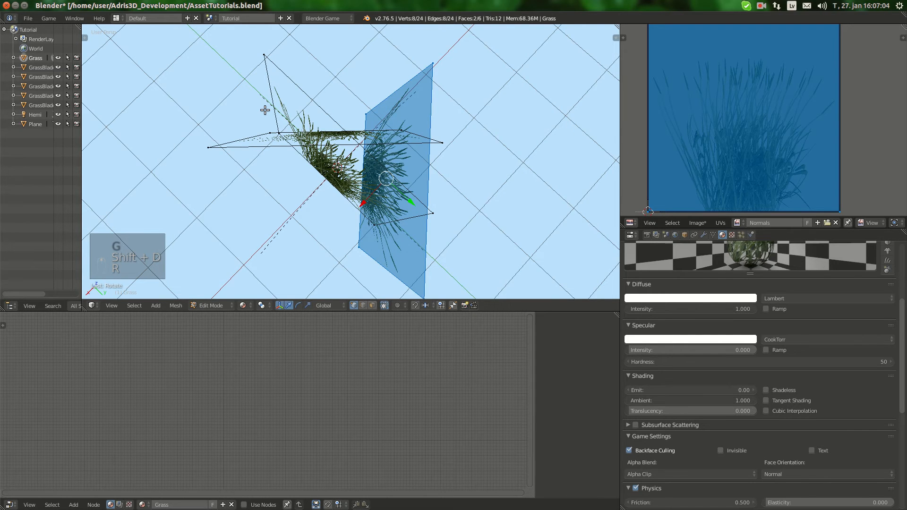
middle_click_drag(265, 110, 433, 244)
key("r")
key("r")
left_click(433, 244)
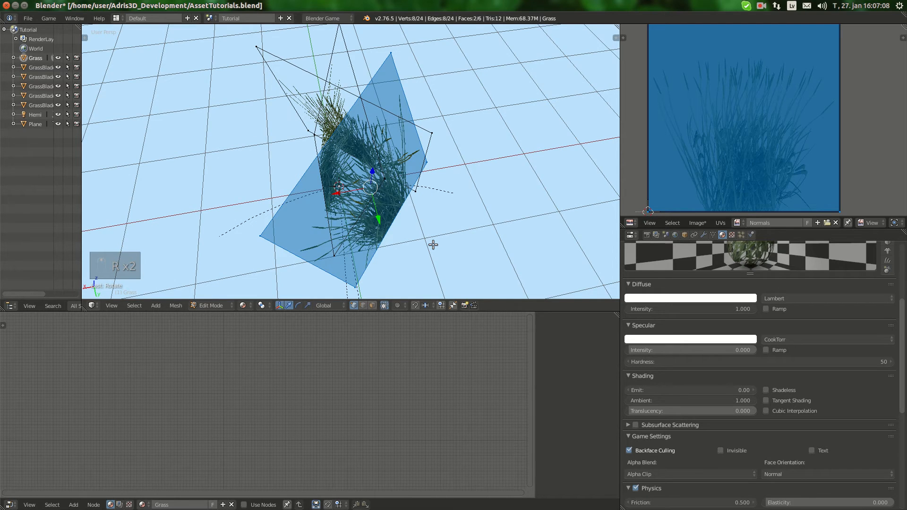
Move and rotate the third card in top view so that it crosses the other two around the clump's centre
key("KP_7")
key("g")
key("r")
left_click(451, 165)
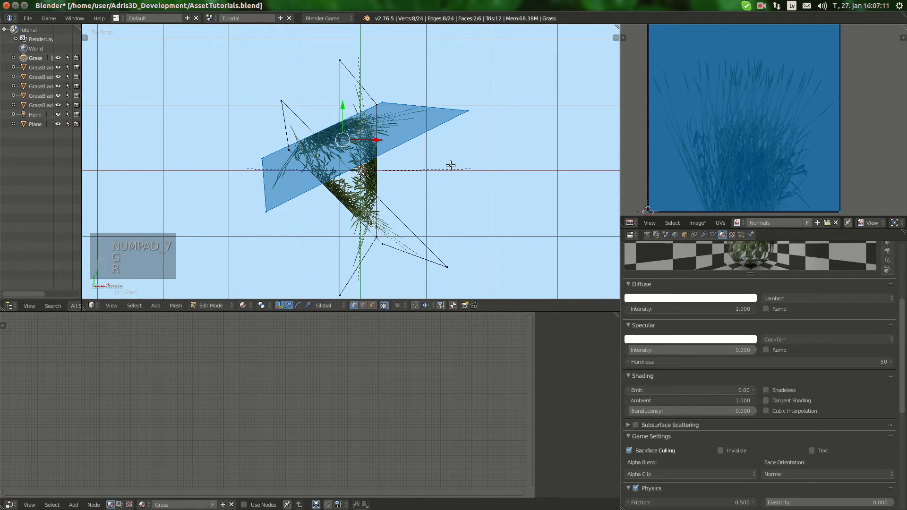
key("g")
Examine the clump of three crossed grass cards from several angles, in object mode and in edit mode
key("a")
key("a")
key("a")
key("Tab")
key("KP_Decimal")
middle_click_drag(450, 165, 345, 142)
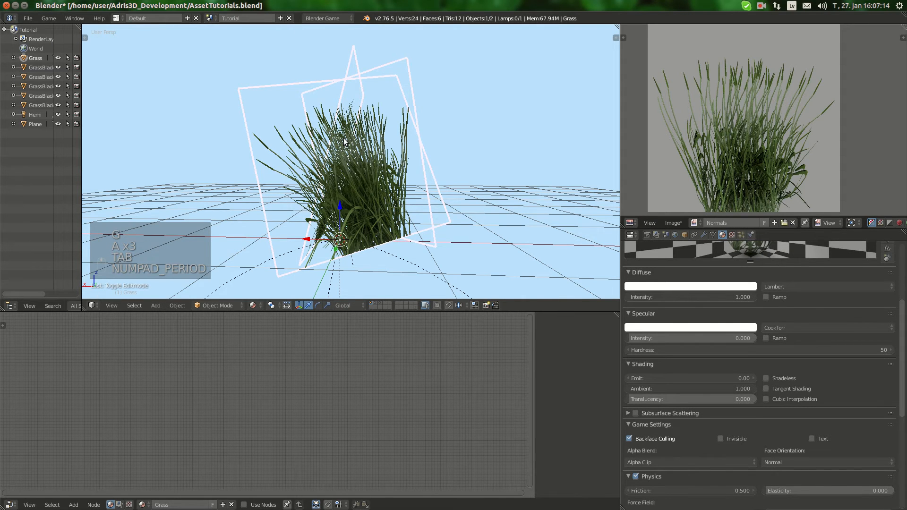
key("Tab")
middle_click_drag(344, 142, 477, 175)
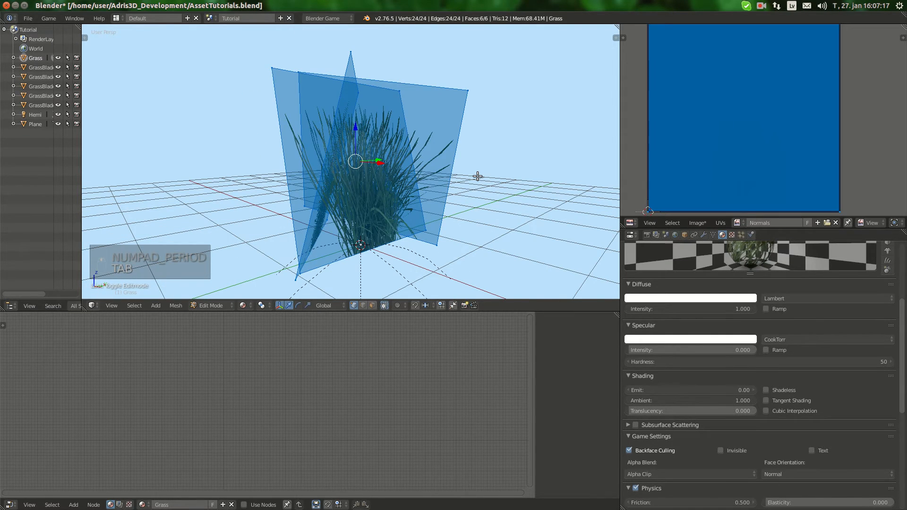
key("a")
middle_click_drag(477, 176, 366, 190)
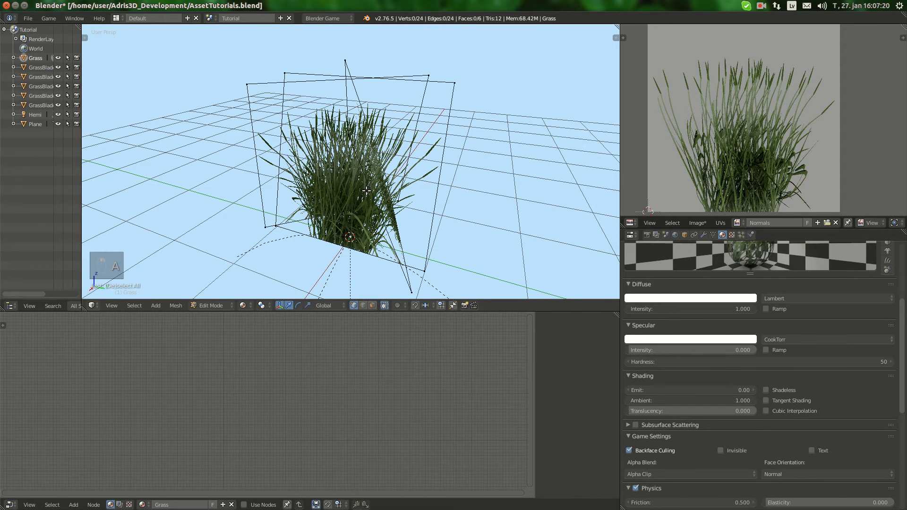
Select both faces of one upright grass card in wireframe and shift the card within the crossed clump
key("a")
key("a")
key("z")
middle_click_drag(367, 191, 321, 215)
right_click(321, 215)
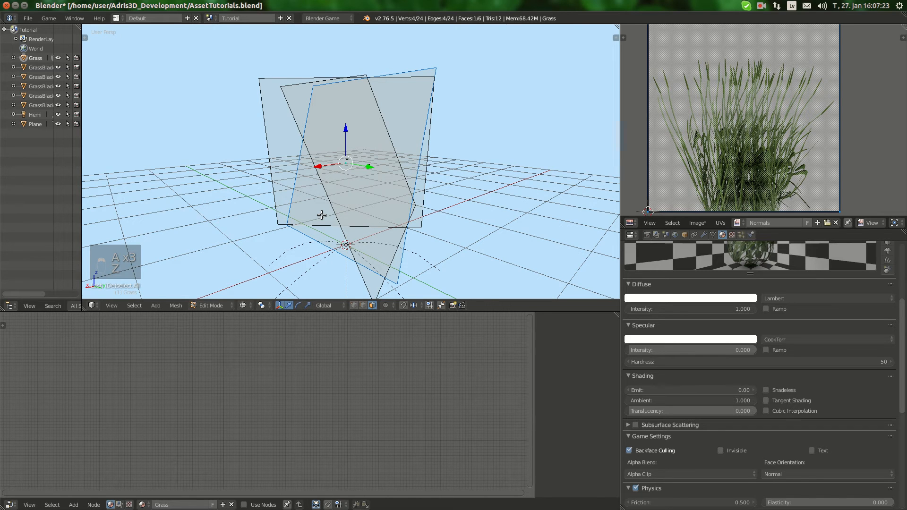
middle_click_drag(322, 215, 375, 231)
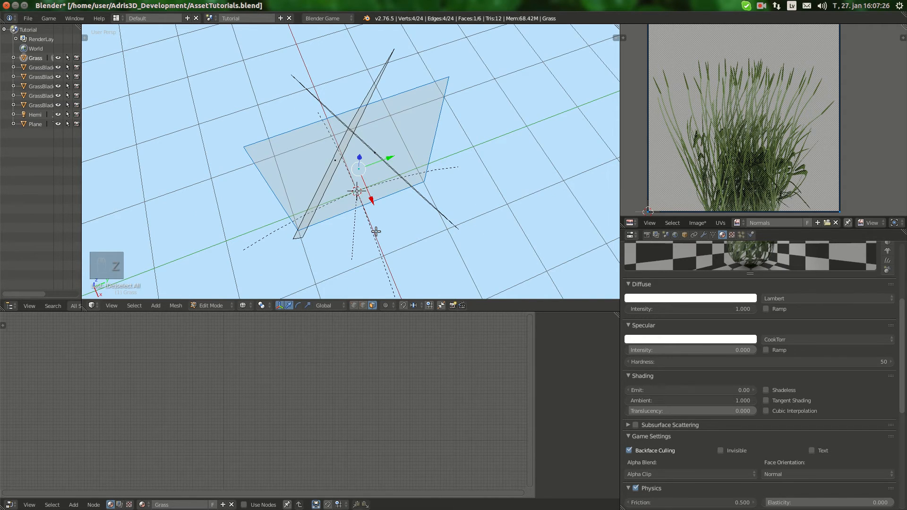
middle_click_drag(376, 231, 382, 185)
key("b")
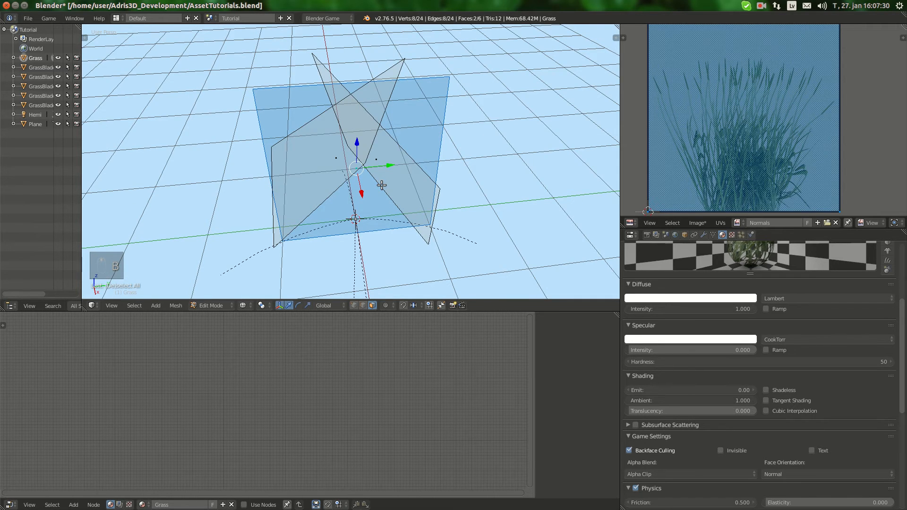
key("g")
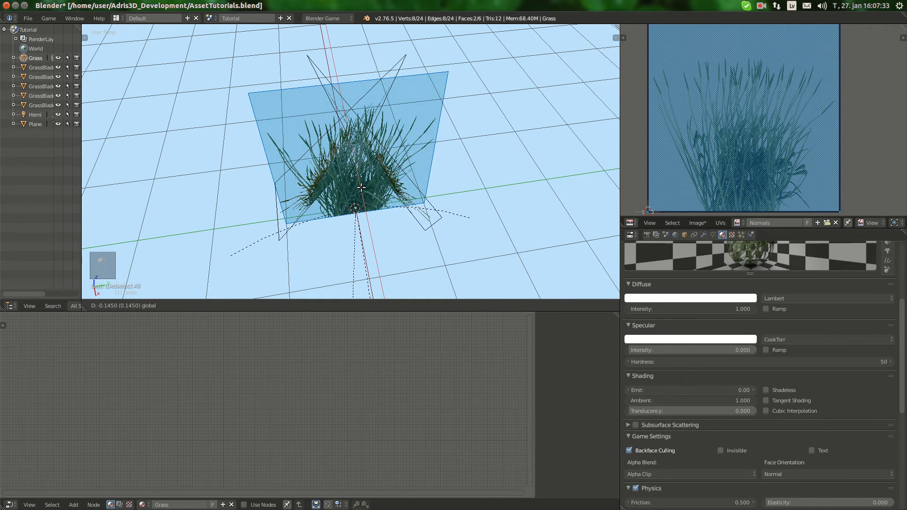
key("a")
key("a")
key("Tab")
key("Tab")
Select both faces of the neighbouring grass card and move the card horizontally along one axis
middle_click_drag(362, 187, 386, 224)
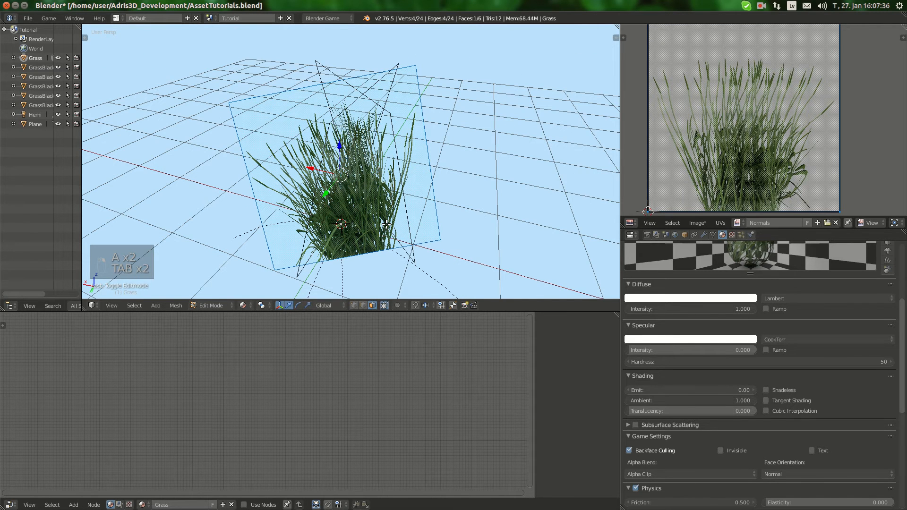
key("z")
key("b")
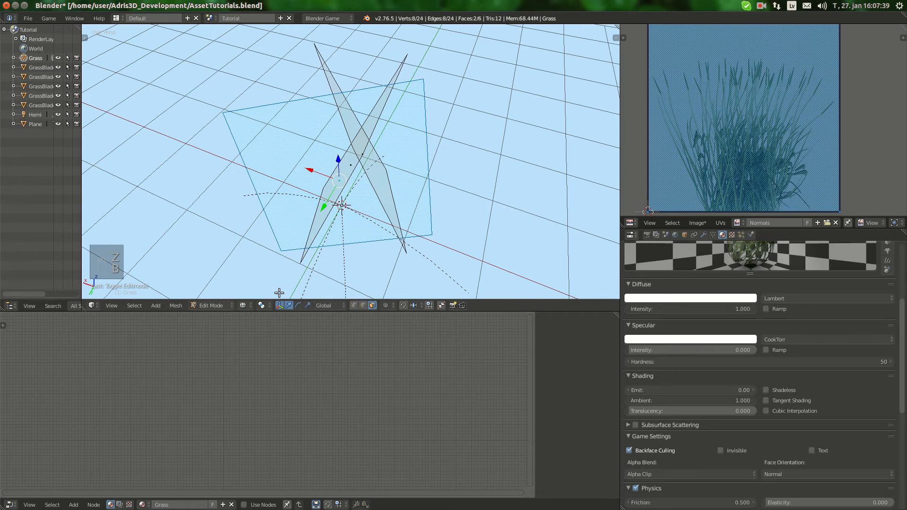
key("z")
middle_click_drag(279, 293, 406, 160)
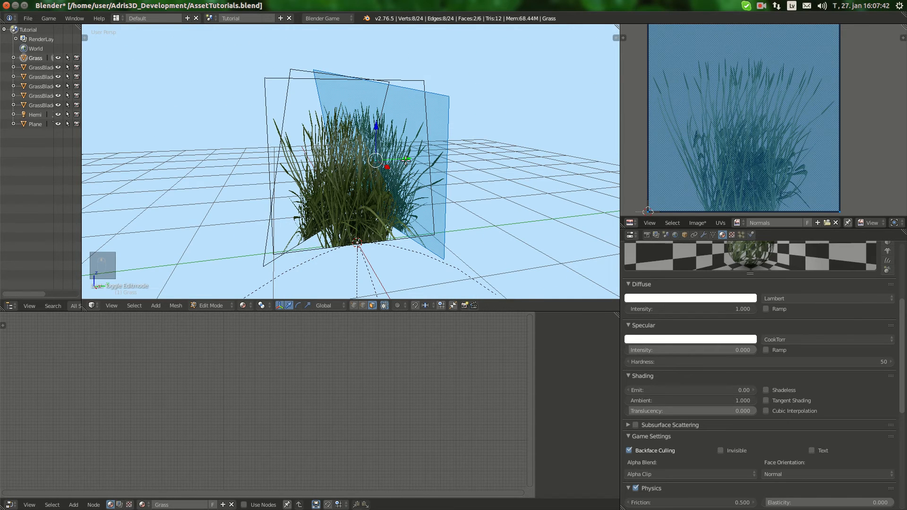
left_click_drag(406, 160, 391, 181)
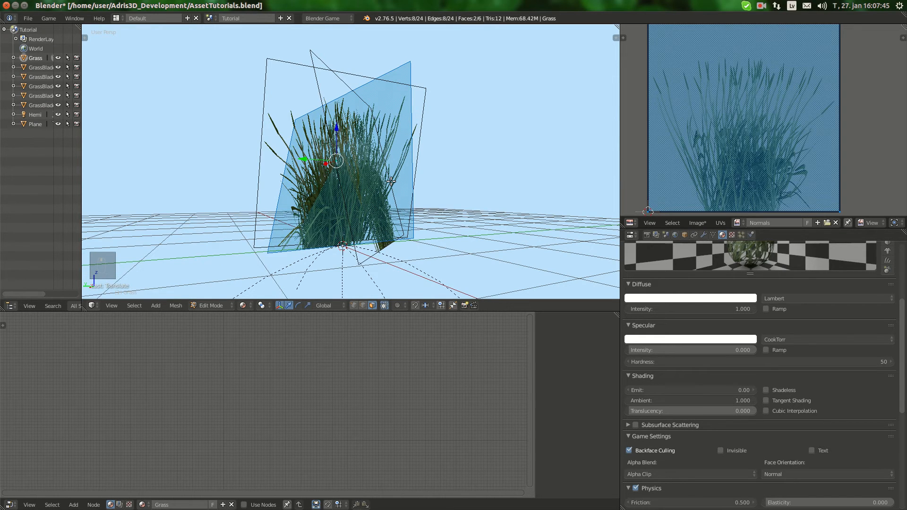
Rotate and reposition the selected grass card so that it crosses the other two near the clump's centre
middle_click_drag(391, 181, 336, 183)
key("r")
key("g")
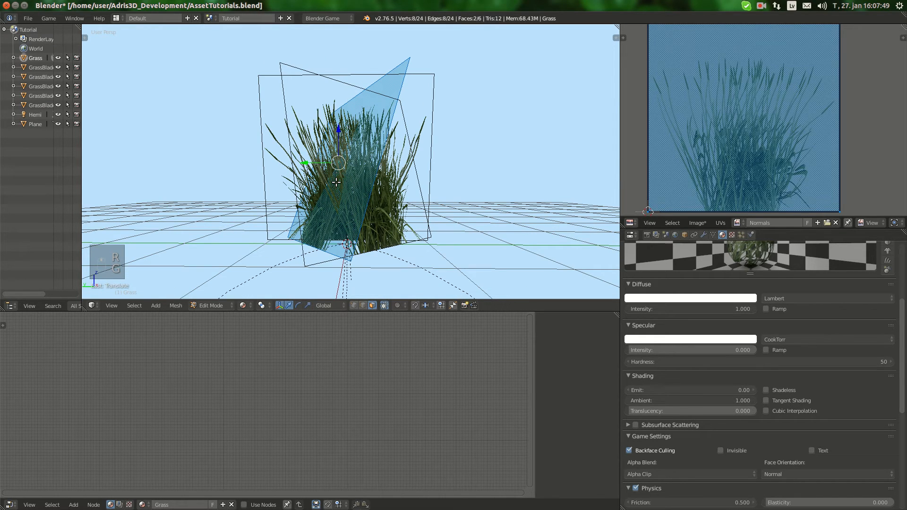
middle_click_drag(336, 182, 383, 211)
key("g")
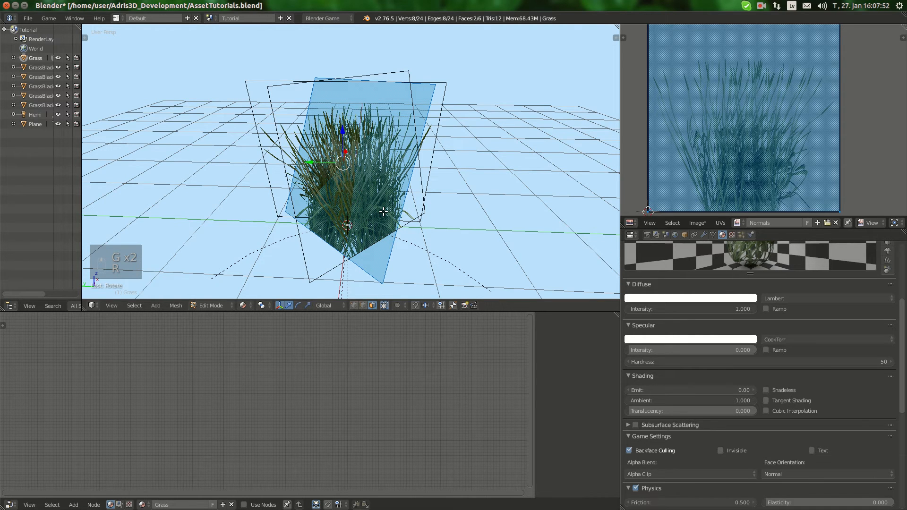
Fine-tune the selected card's rotation and position from other angles, and return to object mode to check the clump
key("f")
key("ctrl+z")
middle_click_drag(384, 212, 445, 208)
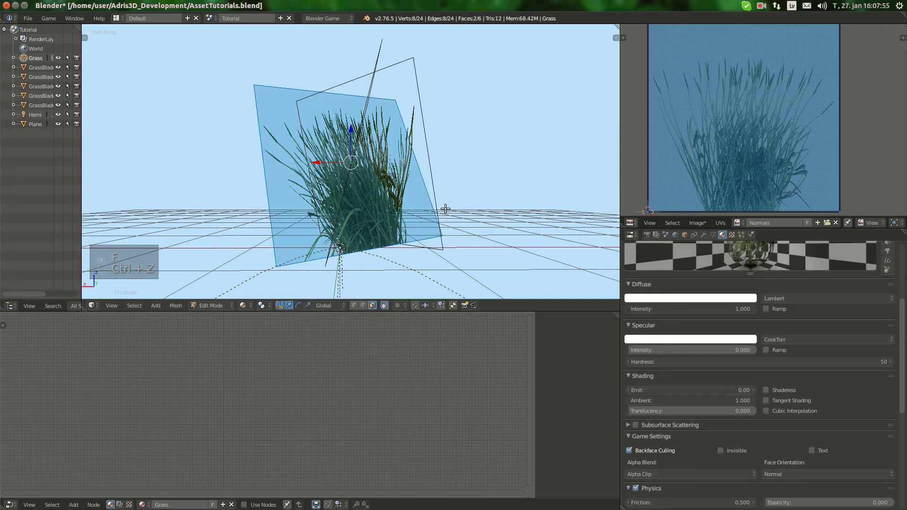
middle_click_drag(446, 208, 498, 204)
key("r")
key("g")
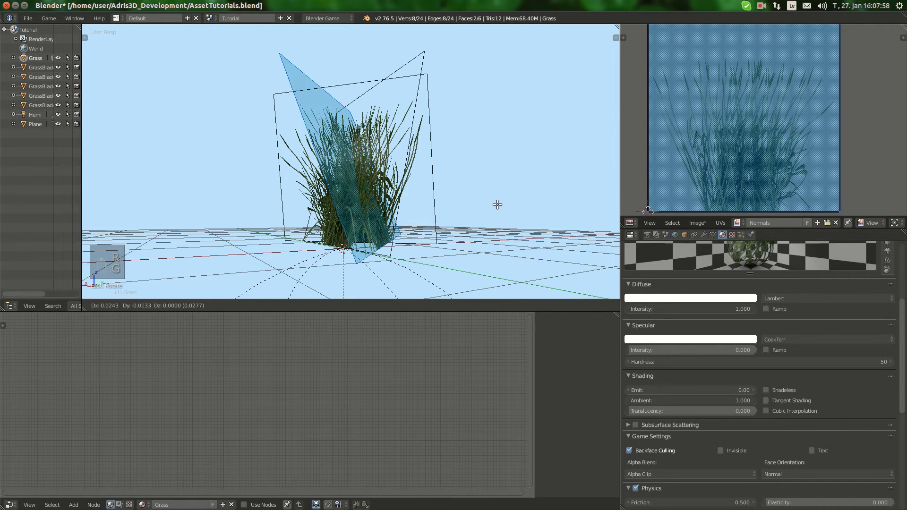
middle_click_drag(497, 204, 366, 241)
key("g")
key("g")
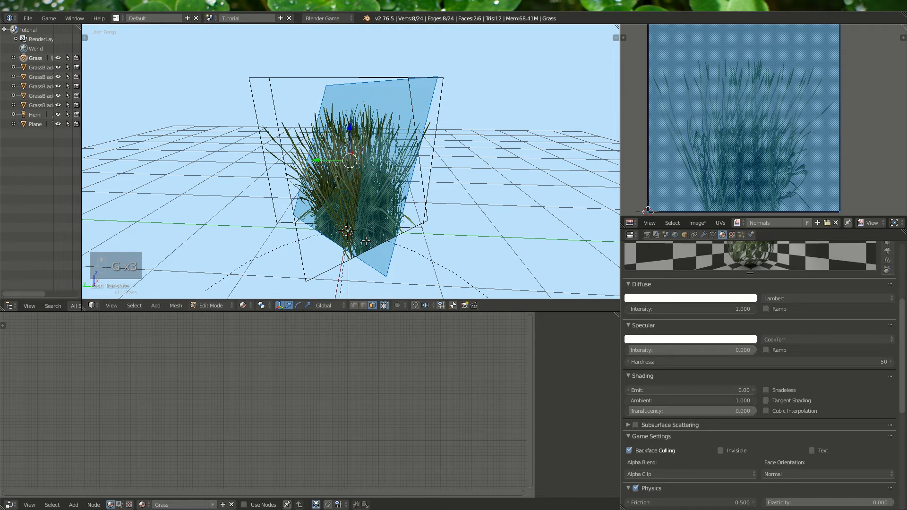
key("a")
key("a")
key("a")
key("Tab")
key("KP_Decimal")
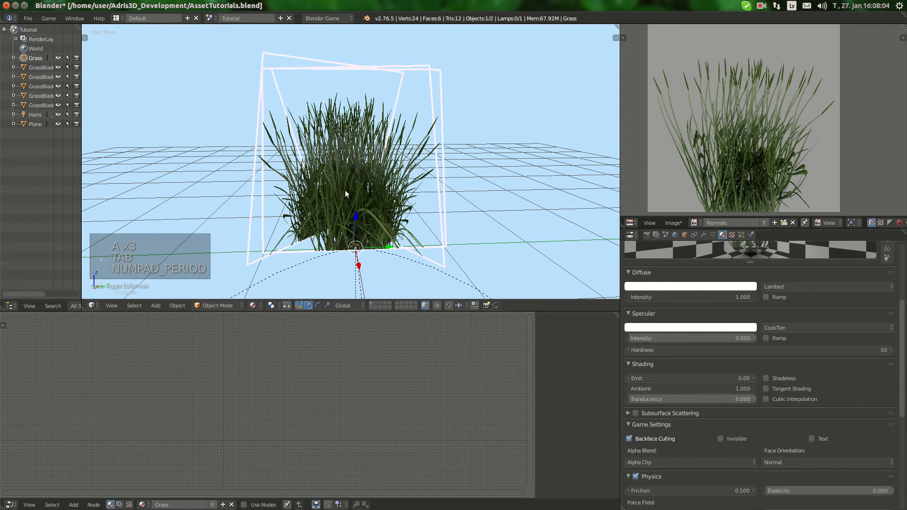
Select both faces of another grass card, restore textured viewport shading, and rotate and move the card
key("Tab")
key("z")
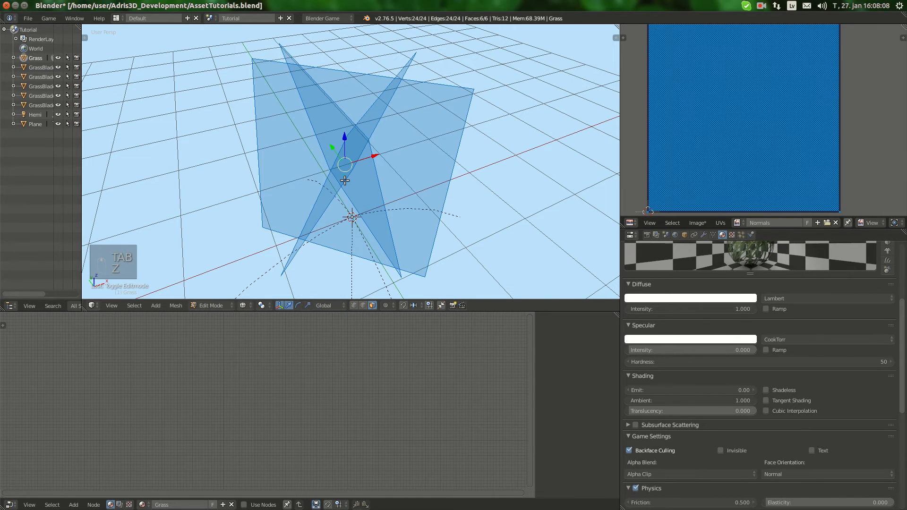
key("a")
key("b")
left_click(244, 306)
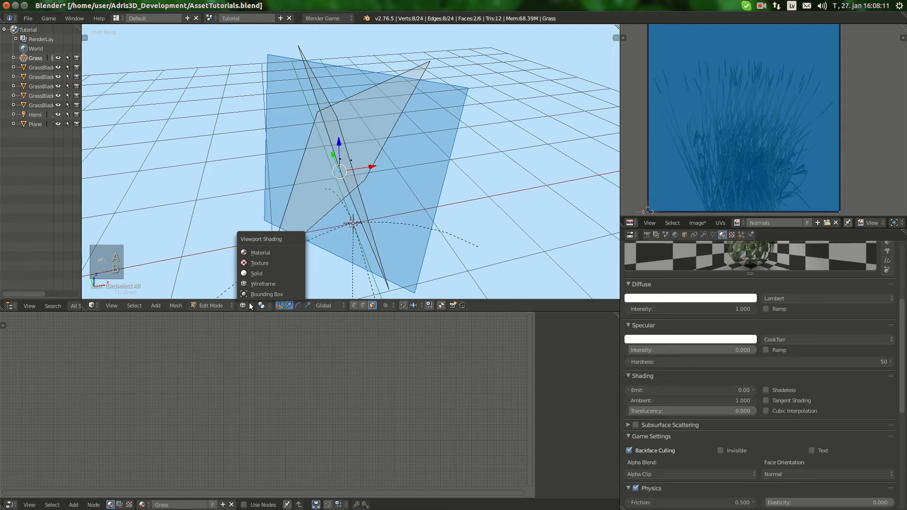
left_click(259, 263)
key("r")
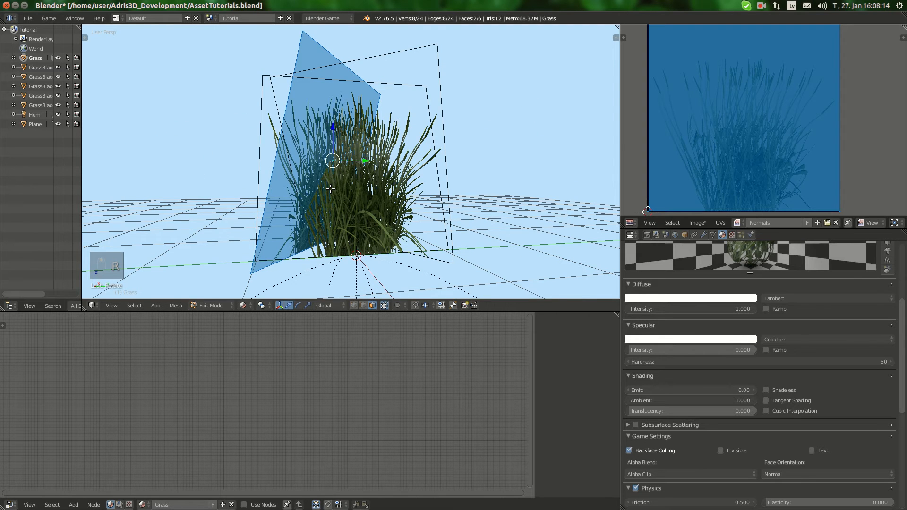
key("g")
Rotate the selected card slightly about the global Z axis, adjust its position and return to object mode
key("r")
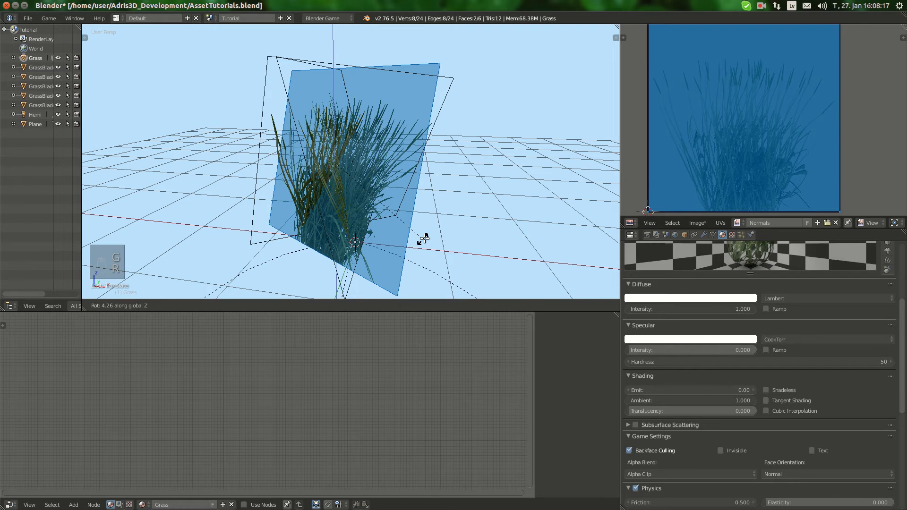
key("g")
key("g")
key("a")
key("a")
key("a")
key("Tab")
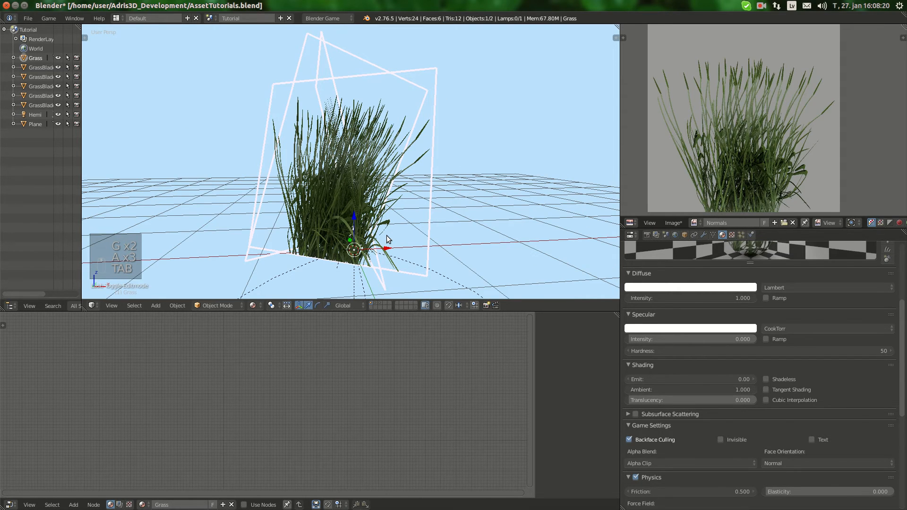
Apply smooth shading to the grass object
key("KP_Decimal")
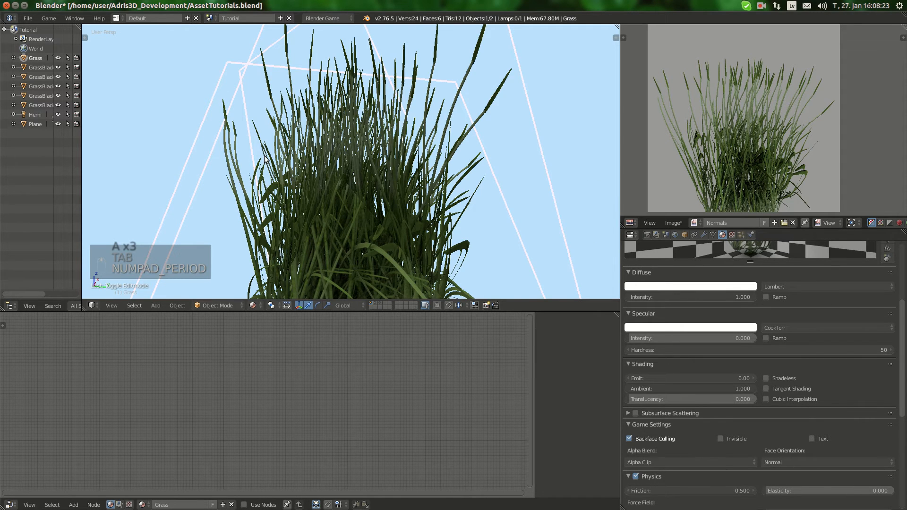
key("n")
key("n")
key("n")
key("t")
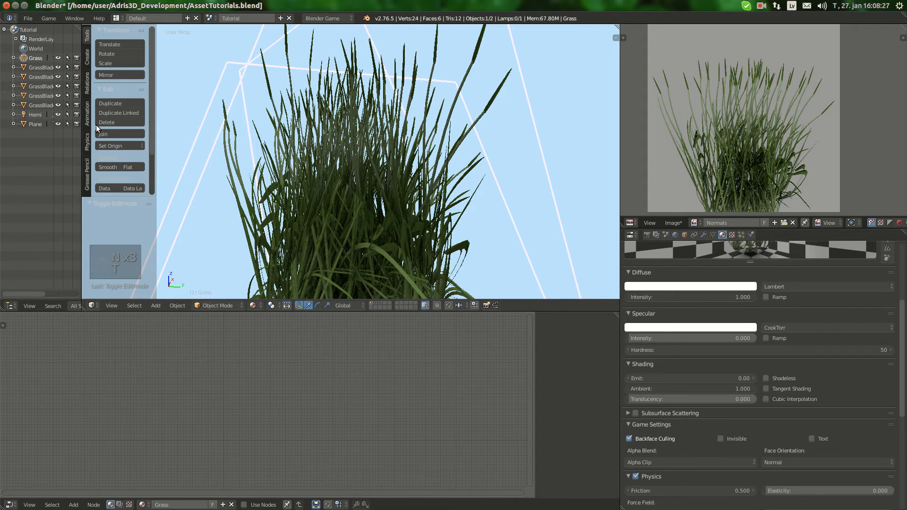
left_click(107, 167)
key("t")
scroll(454, 216, "down", 5)
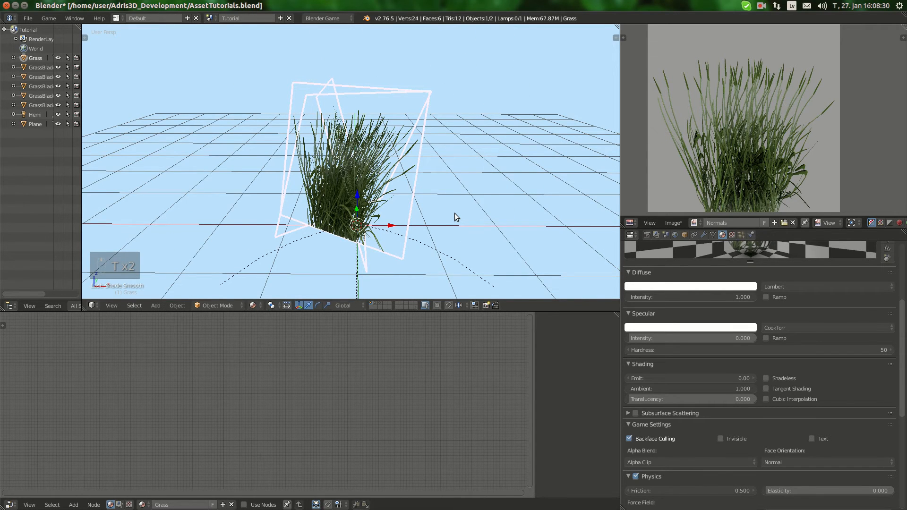
Add a Normal Edit modifier in Radial mode to the grass object and apply it
middle_click_drag(454, 217, 385, 169)
scroll(385, 169, "up", 3)
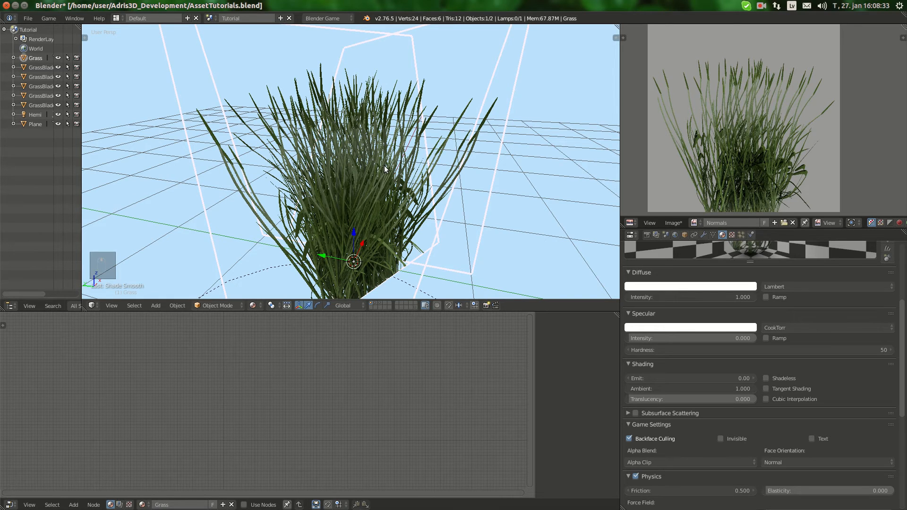
middle_click_drag(385, 169, 373, 156)
left_click(713, 235)
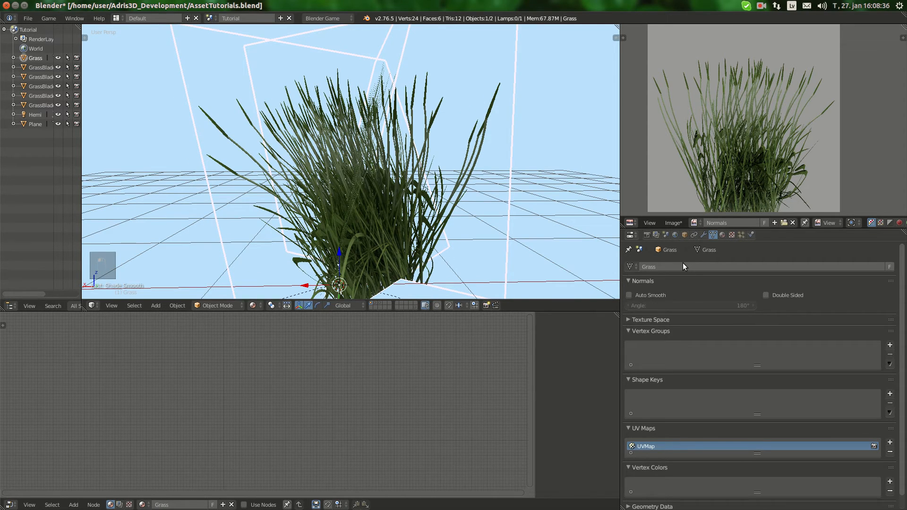
left_click(703, 235)
left_click(682, 267)
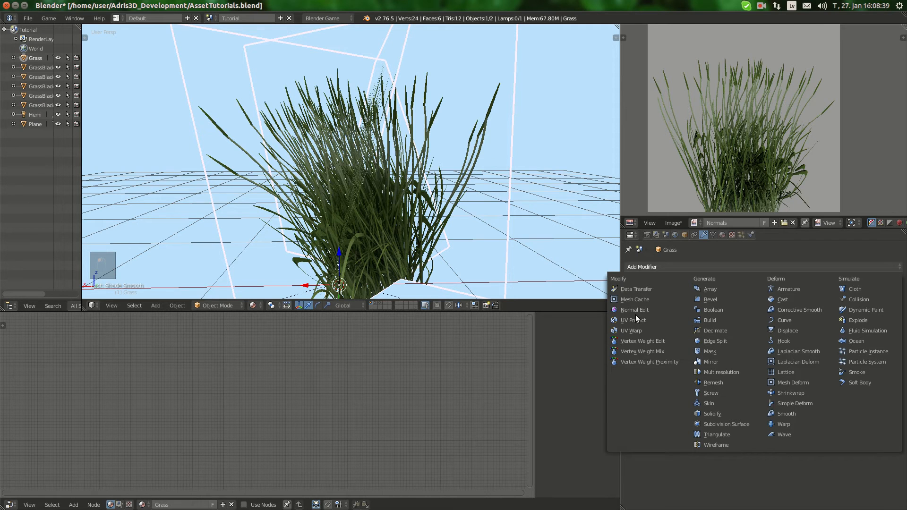
left_click(634, 309)
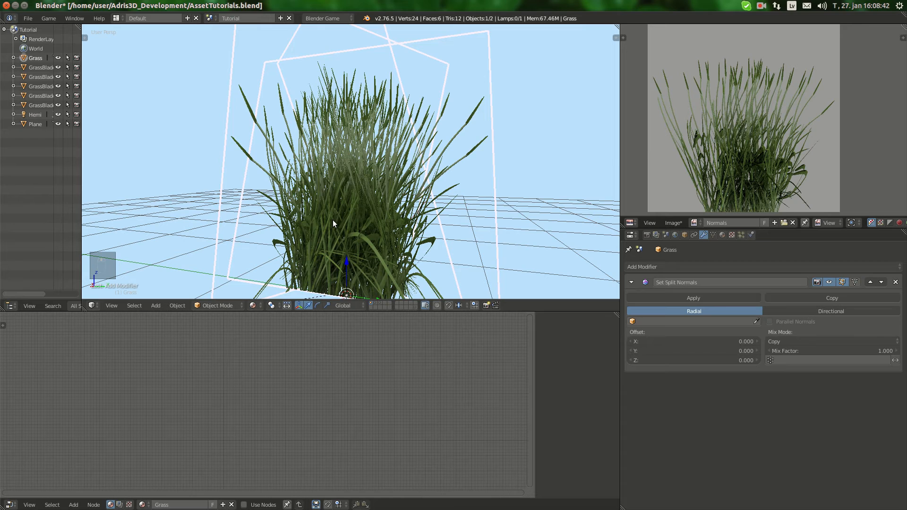
Set the Hemi lamp's energy to 0.150, and add a Point lamp placed close to the grass clump
key("shift+a")
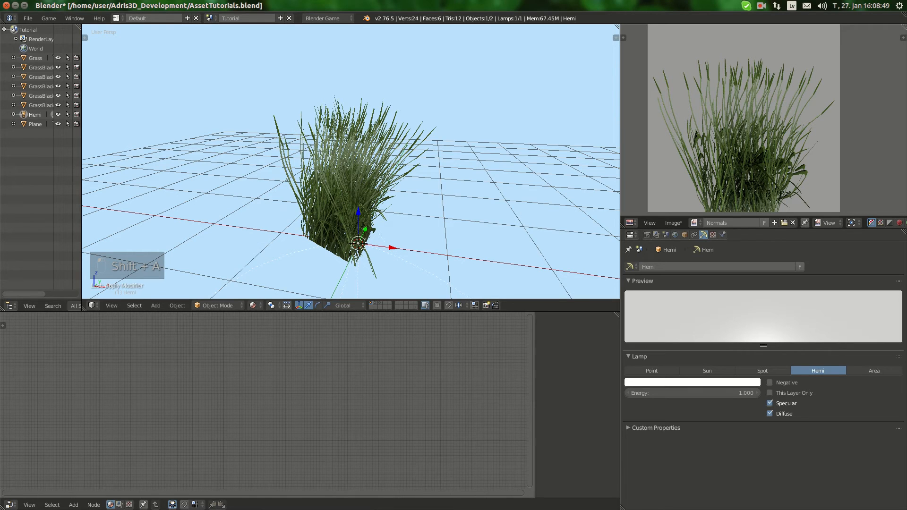
left_click_drag(746, 393, 722, 396)
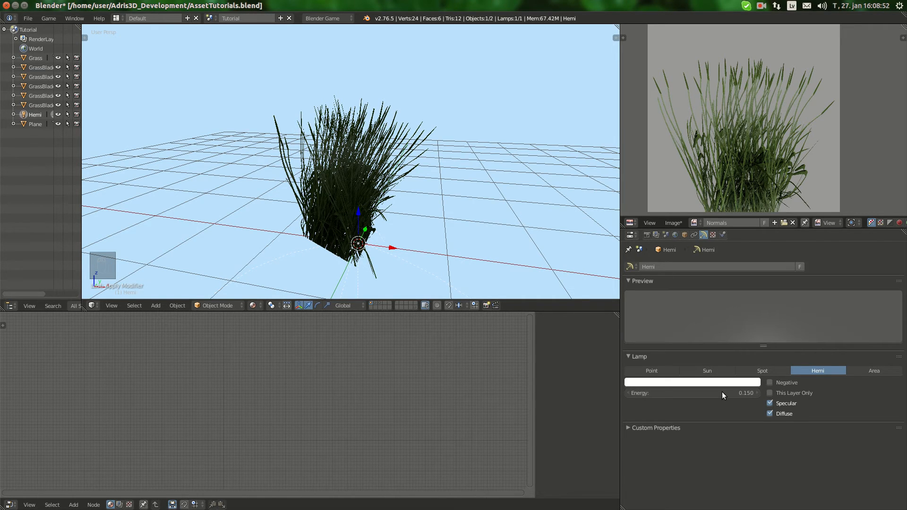
key("shift+a")
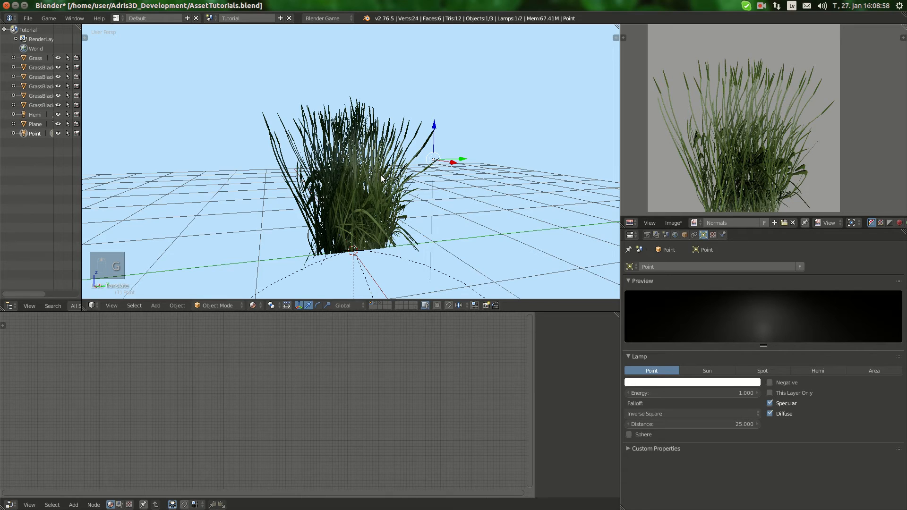
key("g")
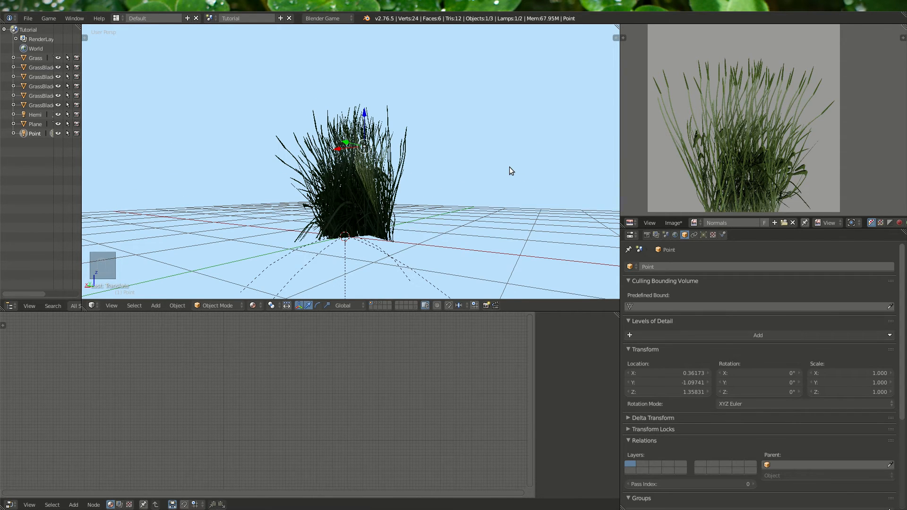
Move the Point lamp around the grass clump to test how the cards are lit from different sides
middle_click_drag(509, 167, 454, 179)
key("g")
key("g")
left_click(398, 192)
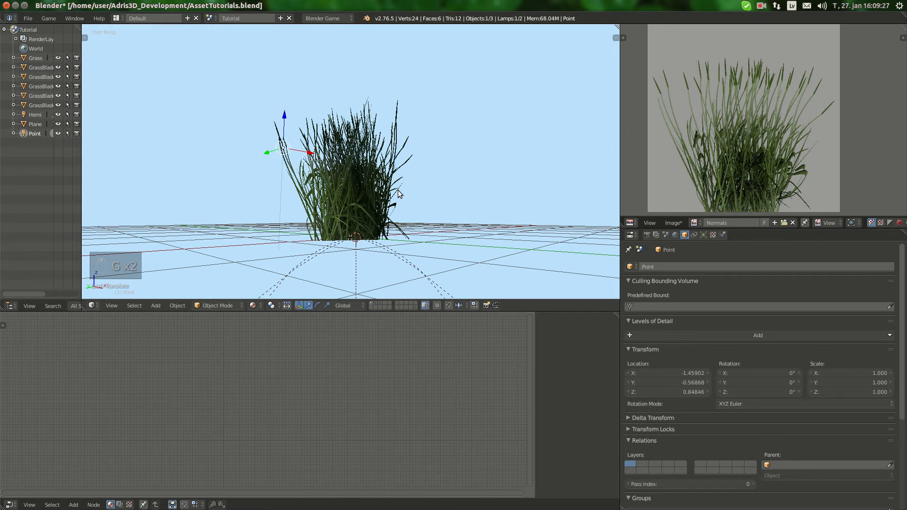
key("g")
key("g")
left_click(425, 189)
middle_click_drag(472, 199, 543, 212)
Review the game engine render settings and move the Point lamp to other positions around the grass clump
scroll(748, 329, "down", 1)
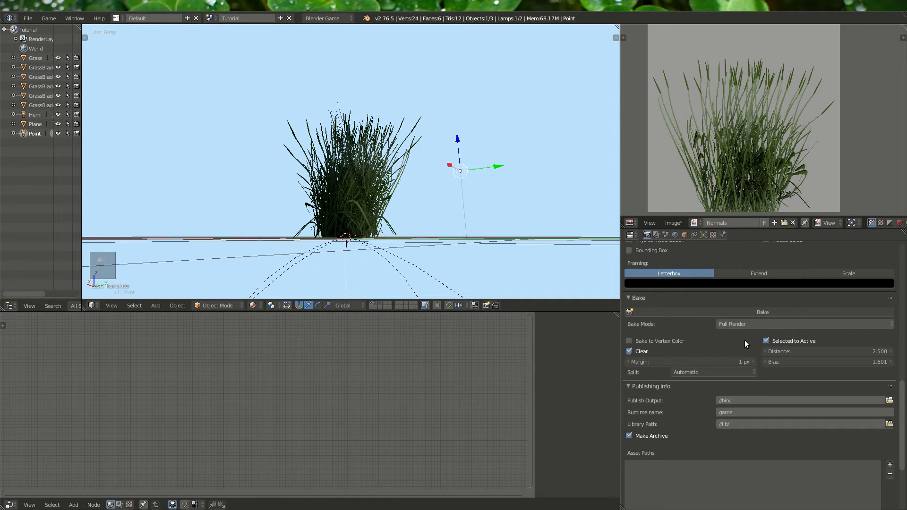
scroll(745, 341, "down", 5)
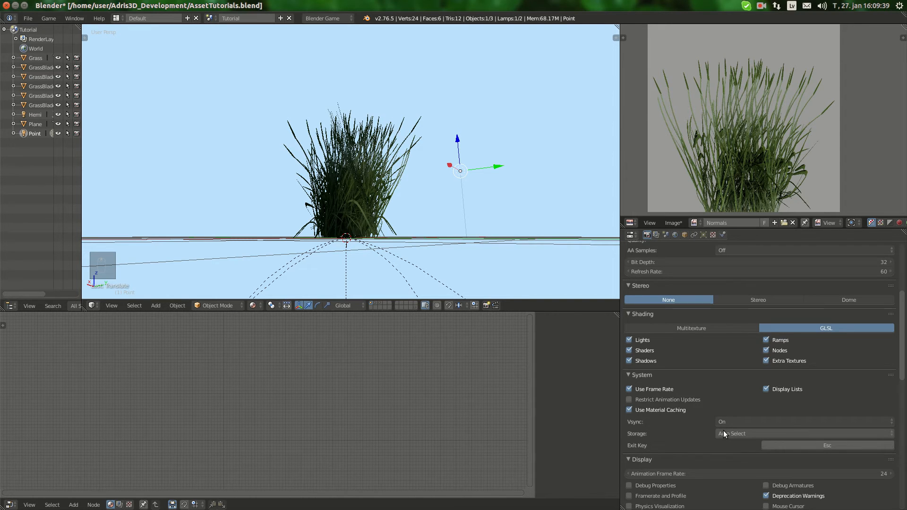
scroll(730, 420, "up", 7)
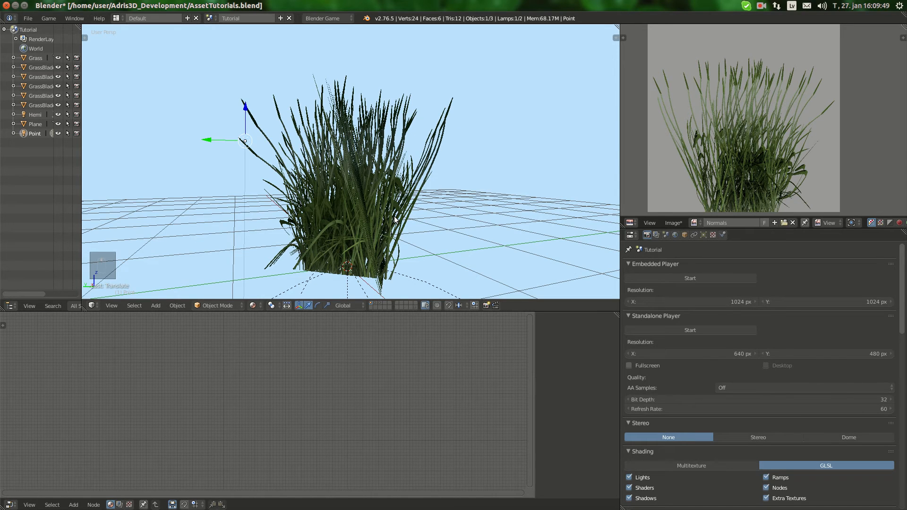
key("g")
key("g")
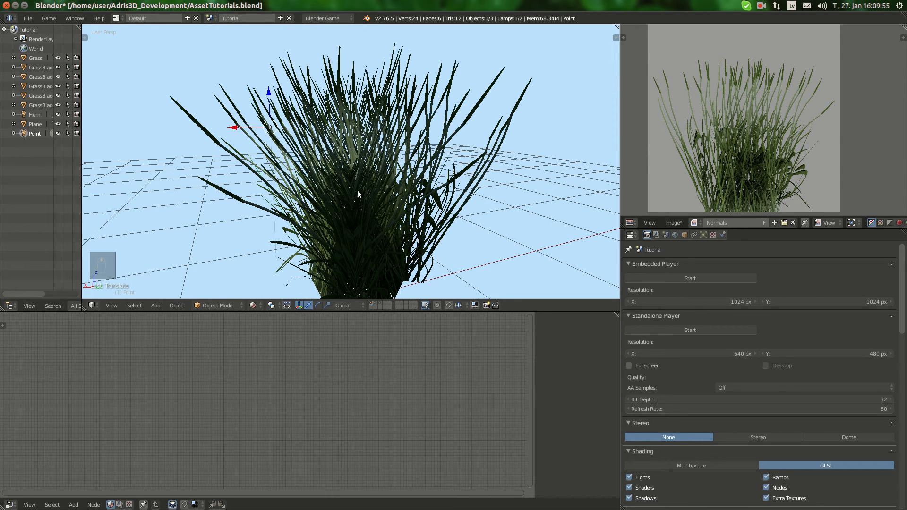
Move the finished grass object to another layer, then add a new plane at the origin and UV-unwrap it
key("m")
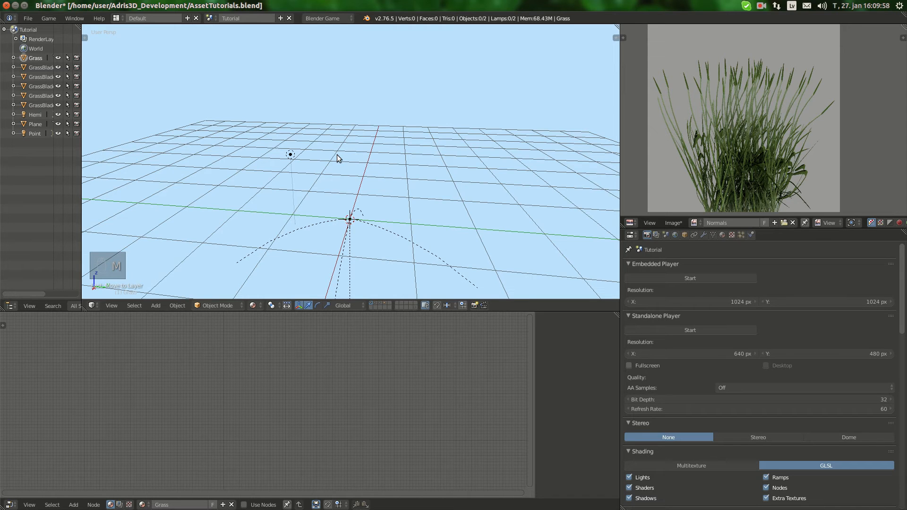
key("shift+a")
key("KP_Decimal")
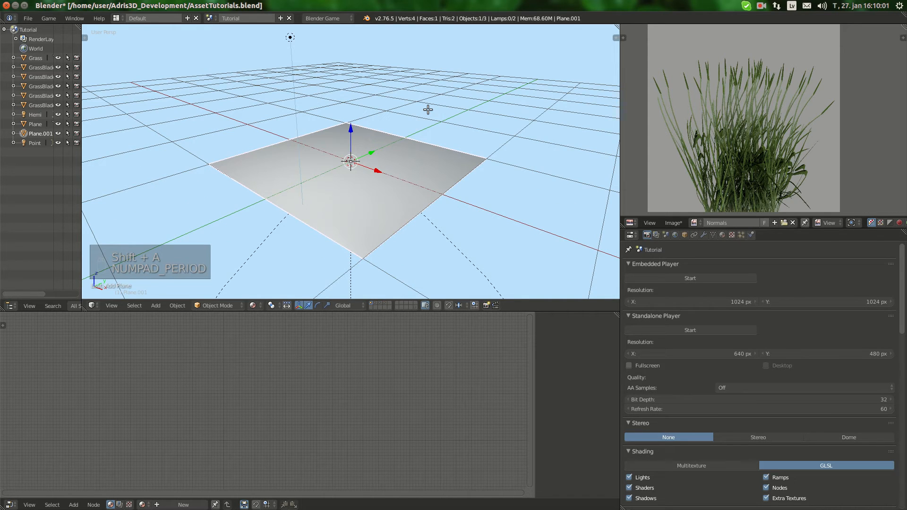
key("Tab")
key("u")
key("Tab")
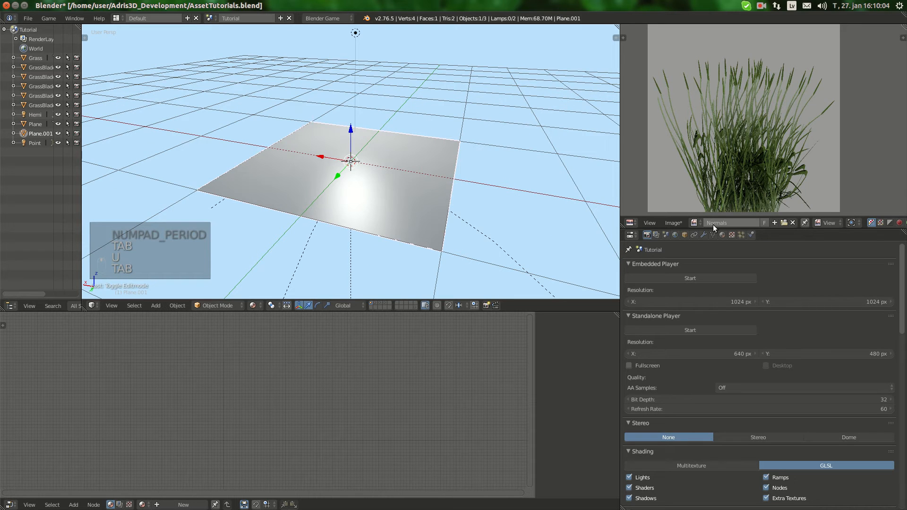
Rename the new plane Grass2 and give it a new material, also named Grass2
left_click(685, 235)
double_click(664, 248)
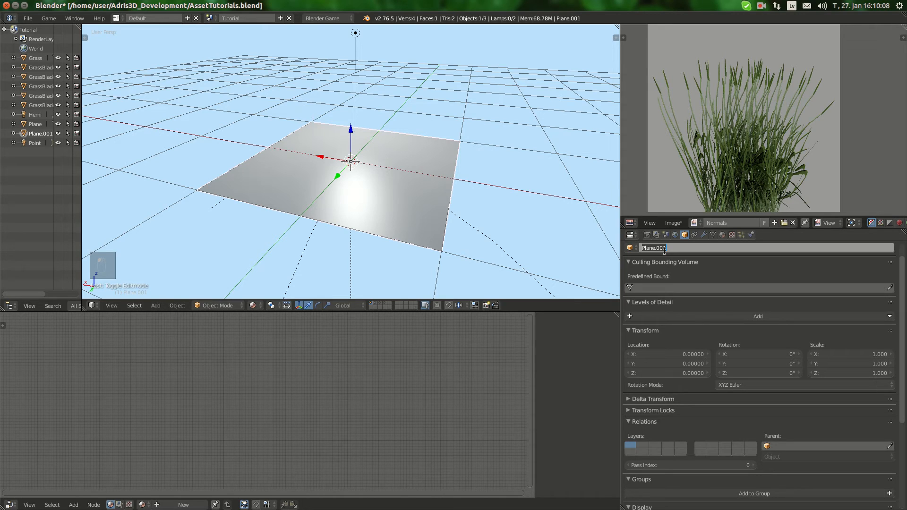
type("Grass2")
key("Return")
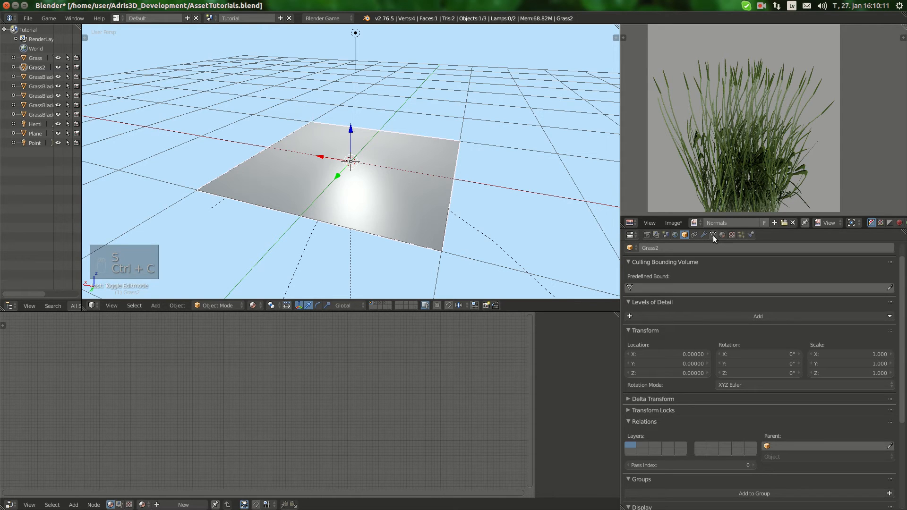
left_click(722, 235)
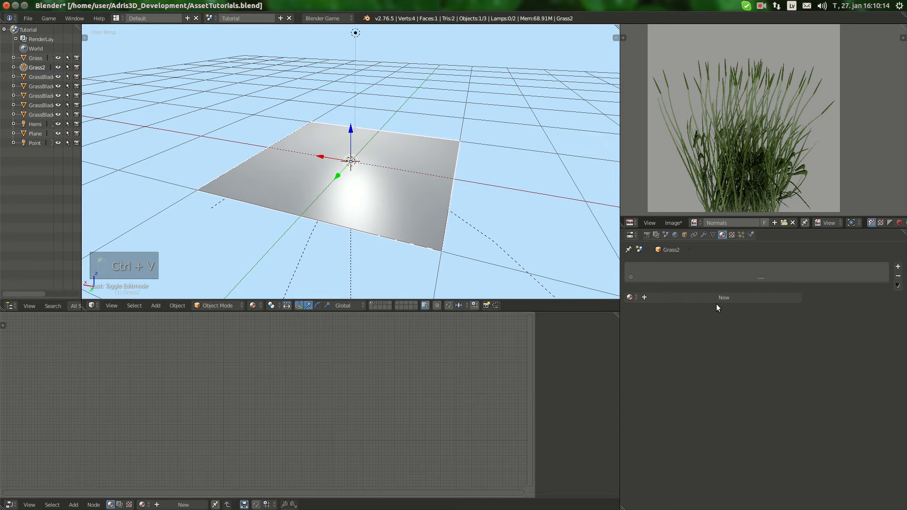
left_click(717, 301)
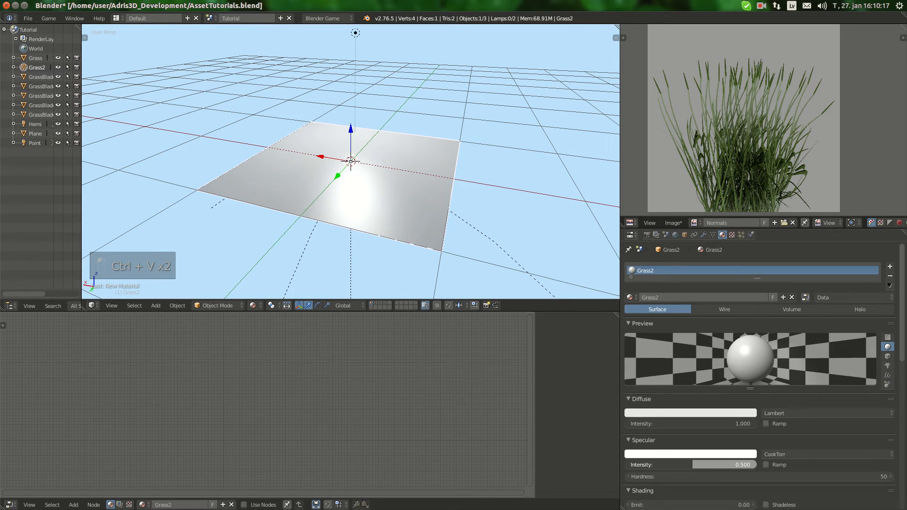
Make the Grass2 material transparent and add an image texture named Grass2Diffuse that uses GrassDiffuse.png with its alpha
scroll(625, 339, "down", 10)
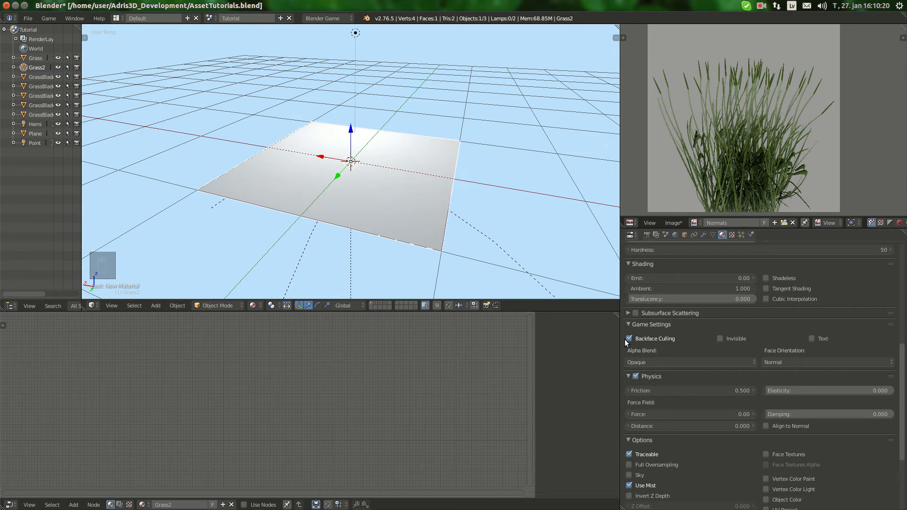
scroll(646, 445, "down", 5)
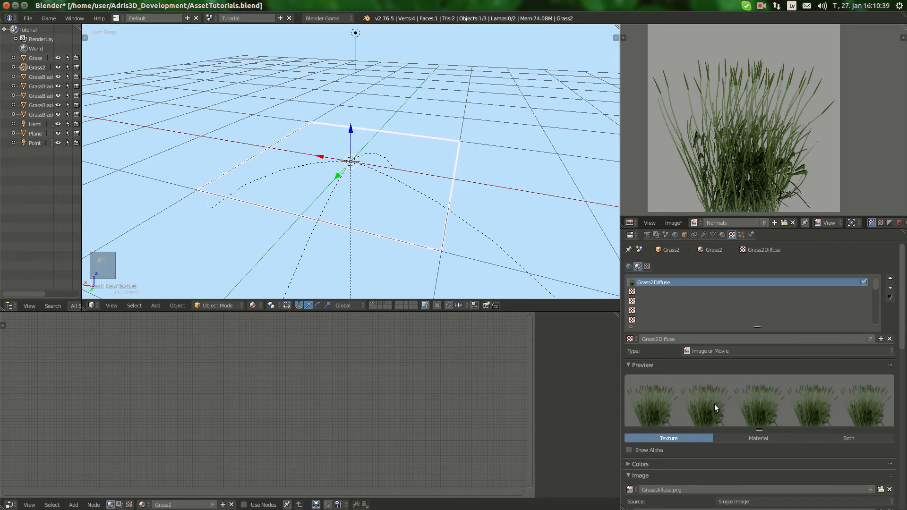
scroll(714, 404, "down", 3)
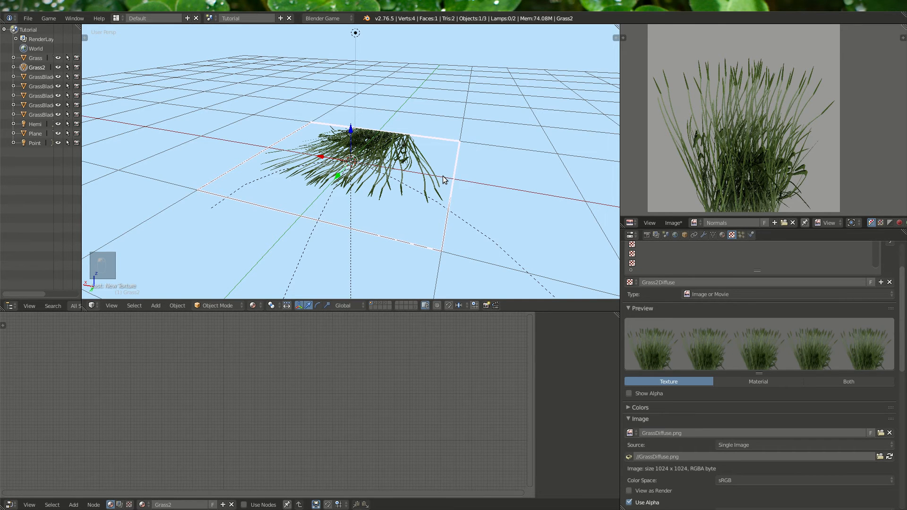
Rotate the Grass2 plane's mesh upright so the grass stands vertically with its base at the origin
middle_click_drag(443, 180, 430, 195)
key("Tab")
key("r")
key("r")
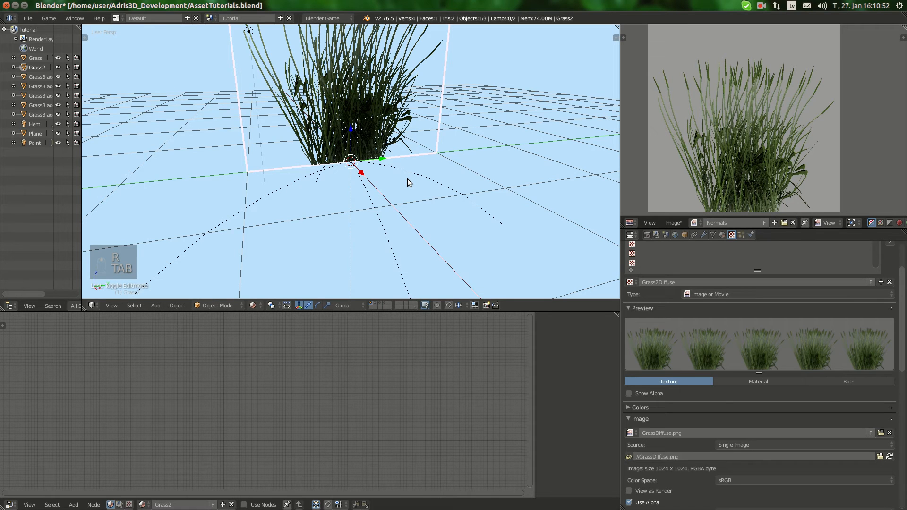
key("KP_Decimal")
Add a second texture named Grass2Normal from GrassNormal.png and make it influence Normal at 1.000 instead of Color
scroll(710, 404, "down", 15)
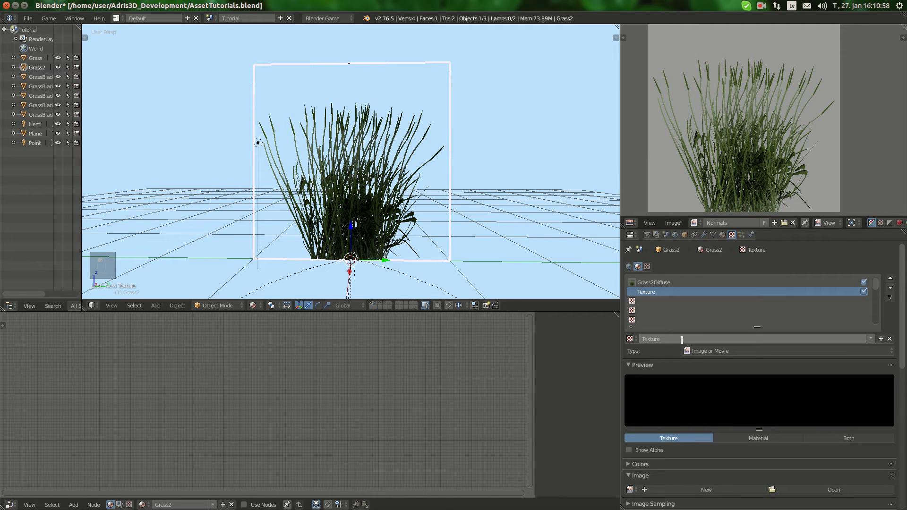
left_click(682, 339)
type("Grass2Normal")
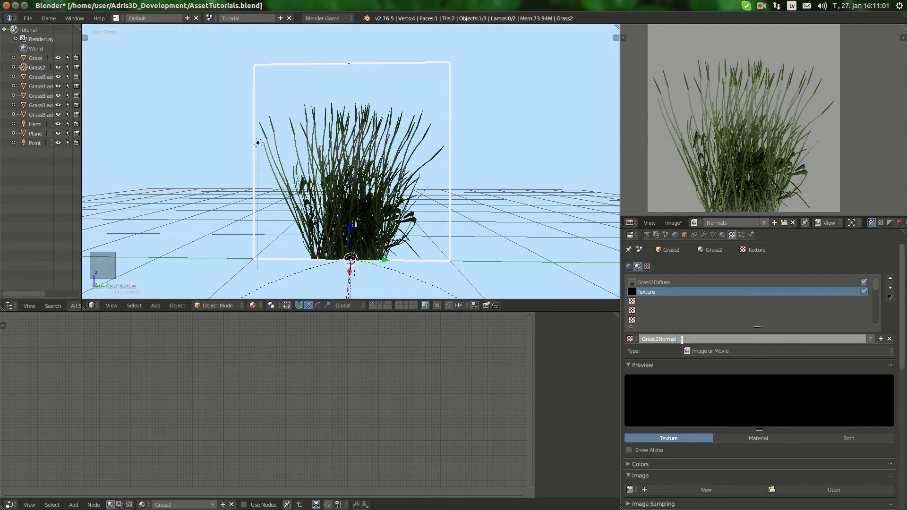
left_click(834, 490)
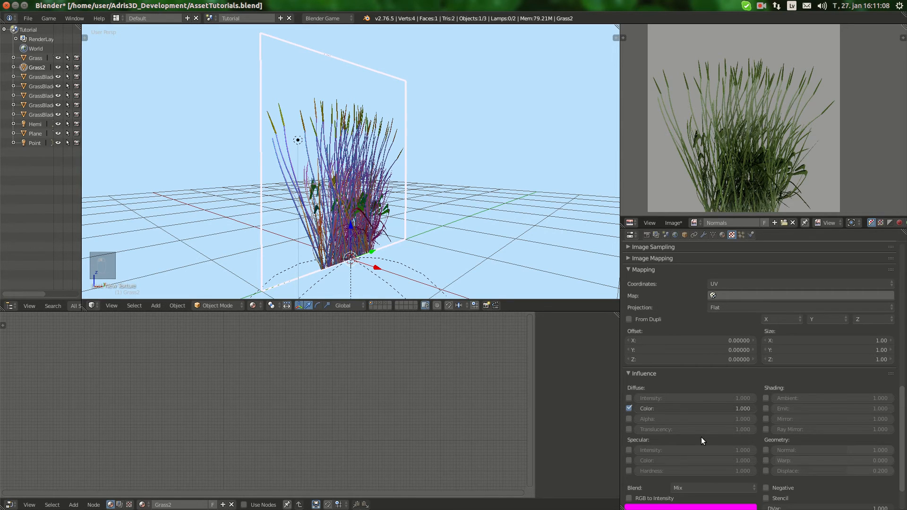
left_click(629, 408)
scroll(701, 438, "down", 2)
left_click(765, 451)
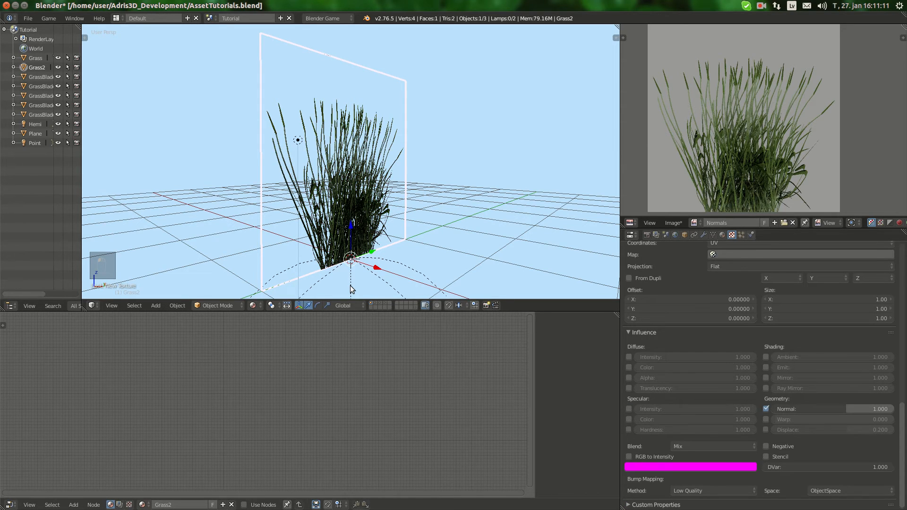
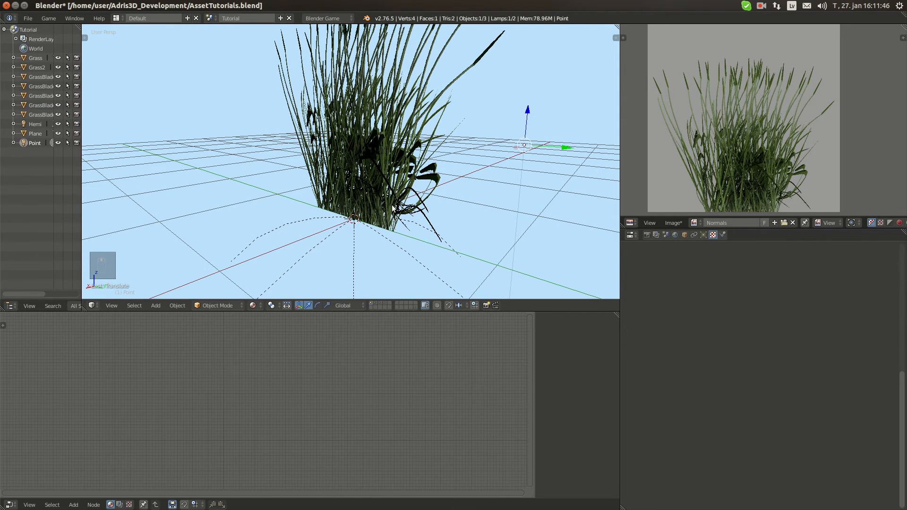
Tilt the upright Grass2 card slightly outward in the front view
key("KP_Decimal")
key("Tab")
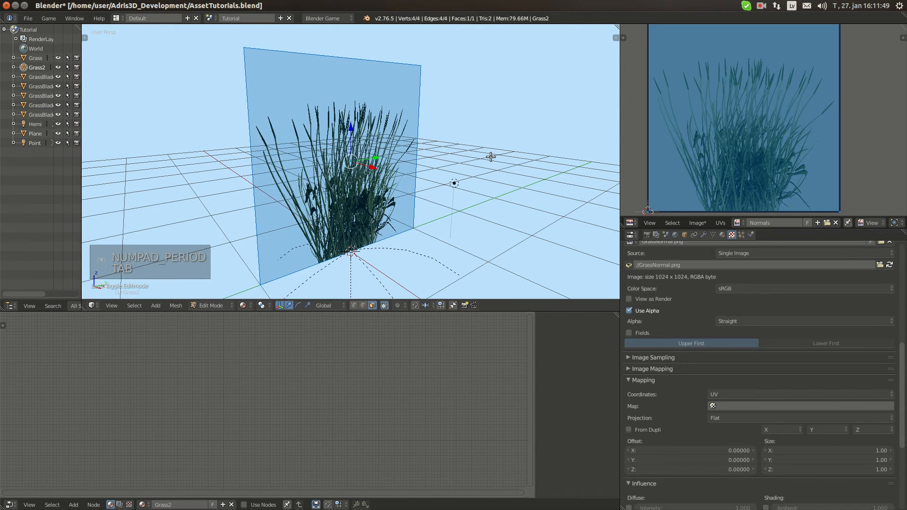
key("KP_7")
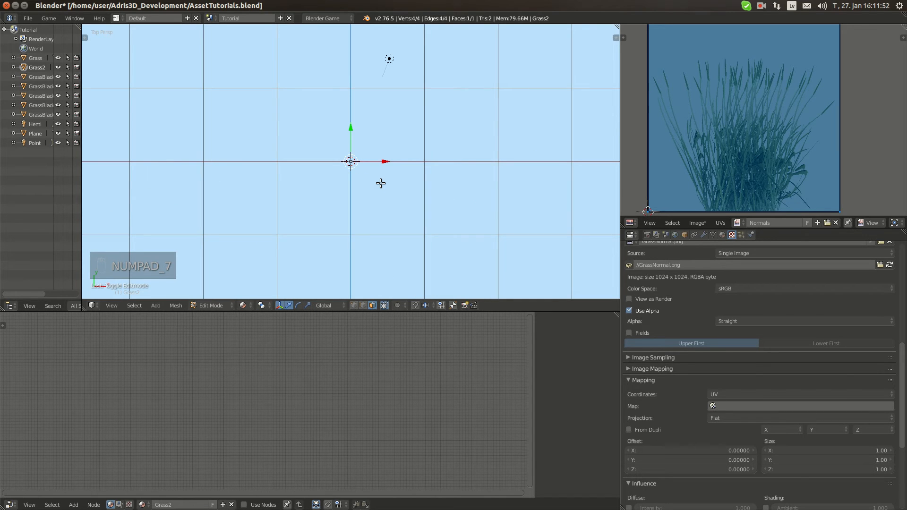
key("KP_3")
key("KP_1")
key("KP_1")
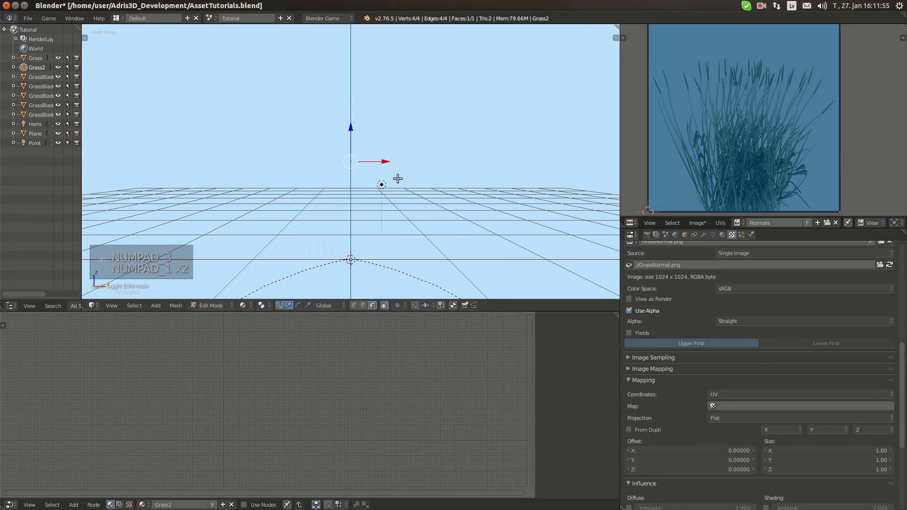
key("r")
key("KP_7")
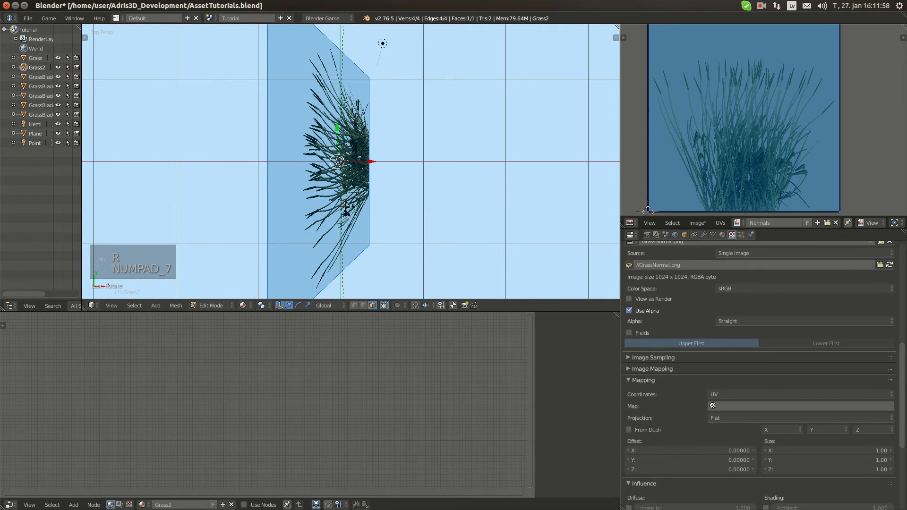
Duplicate the tilted card twice, rotating and moving the copies so the three cards cross around the origin from above
key("shift+d")
key("r")
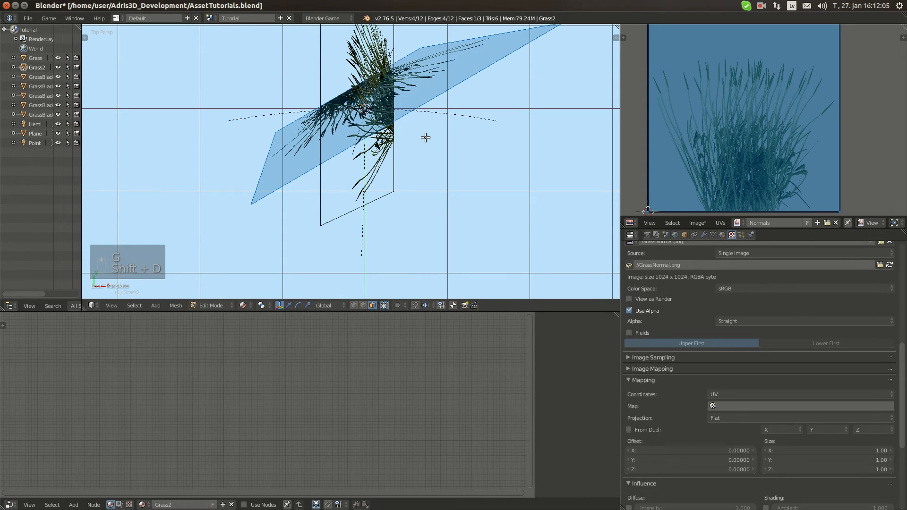
key("r")
left_click(387, 103)
key("g")
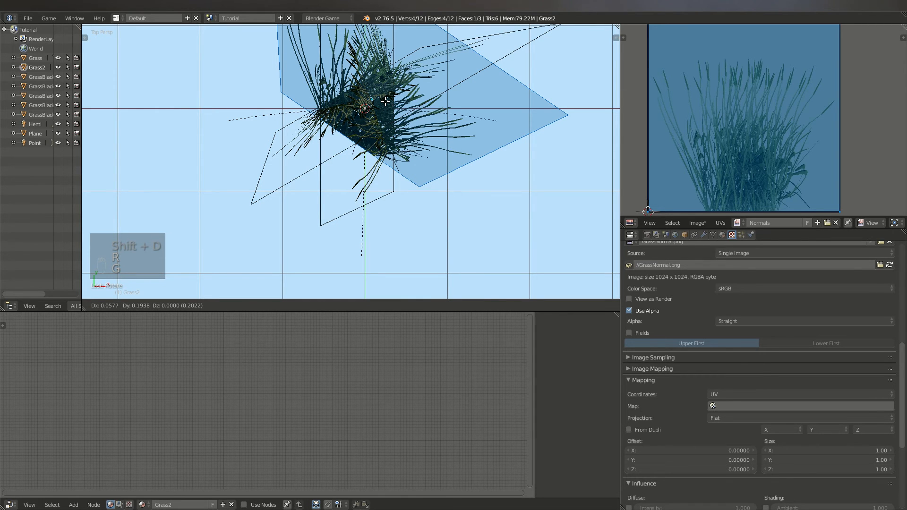
left_click(386, 101)
Adjust the position and tilt of the third card, and shift the first card so the bases overlap evenly
middle_click_drag(386, 101, 406, 182)
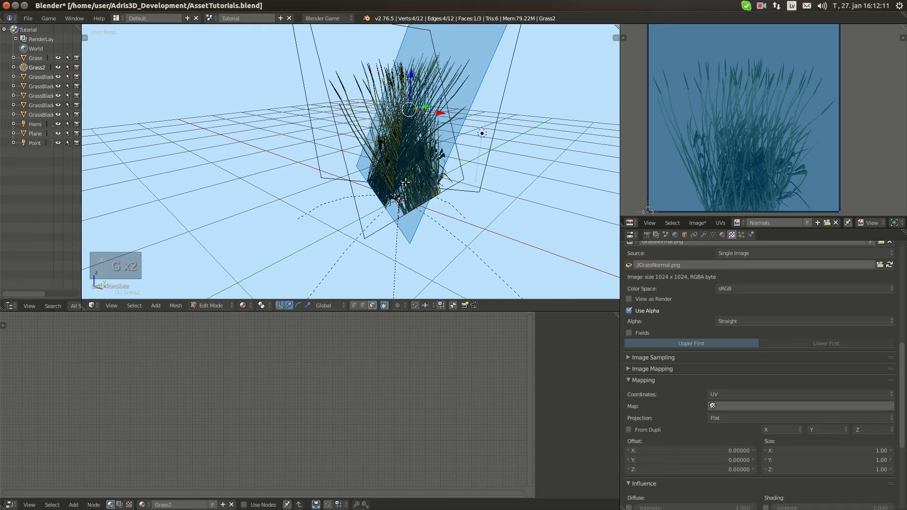
key("g")
left_click(406, 182)
middle_click_drag(406, 182, 501, 206)
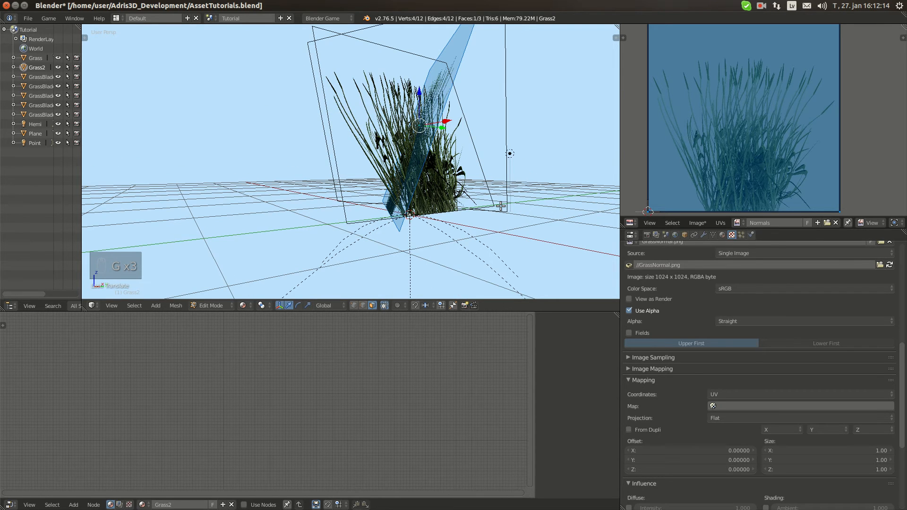
key("r")
left_click(380, 158)
key("KP_7")
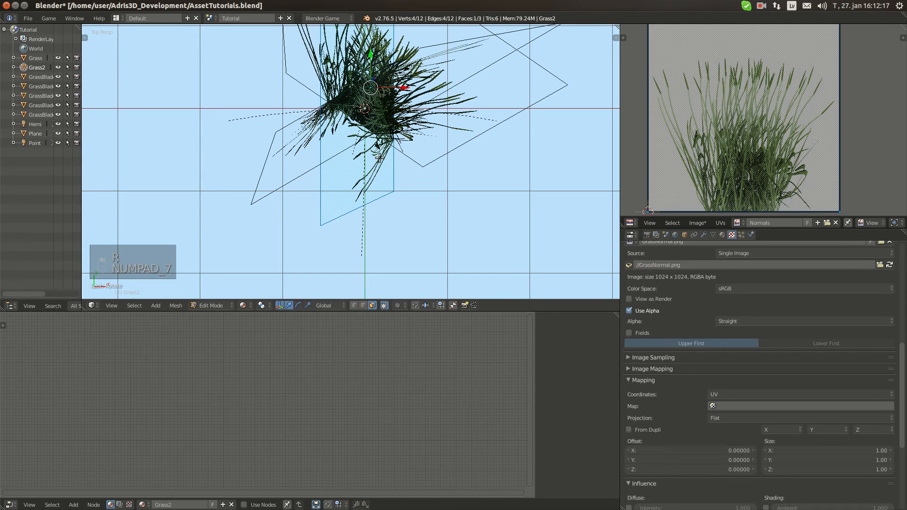
key("KP_7")
key("g")
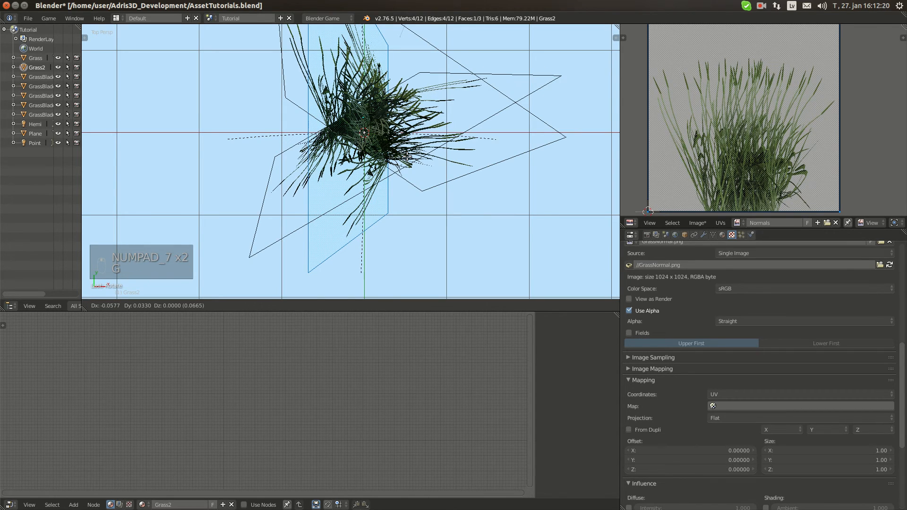
Try reshaping one card by selecting its top edge, scaling it to about 1.42 and moving it
key("a")
key("a")
key("a")
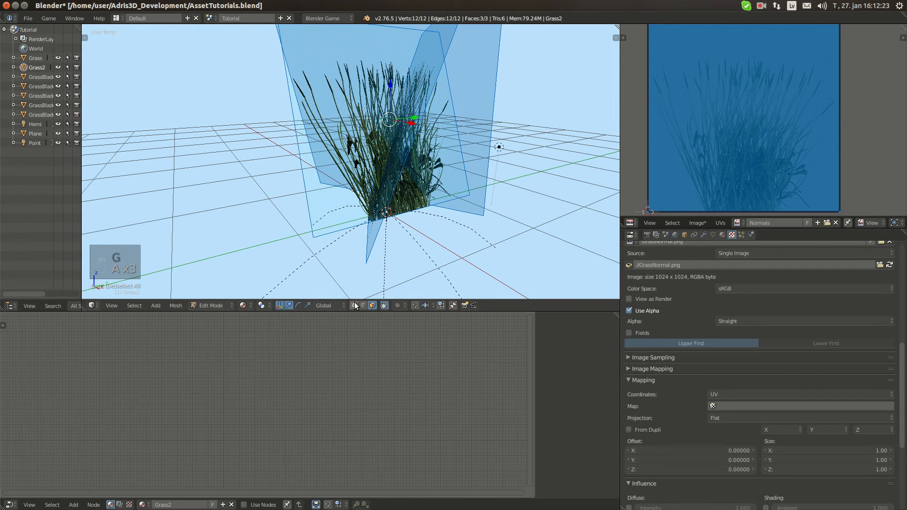
key("Tab")
key("Tab")
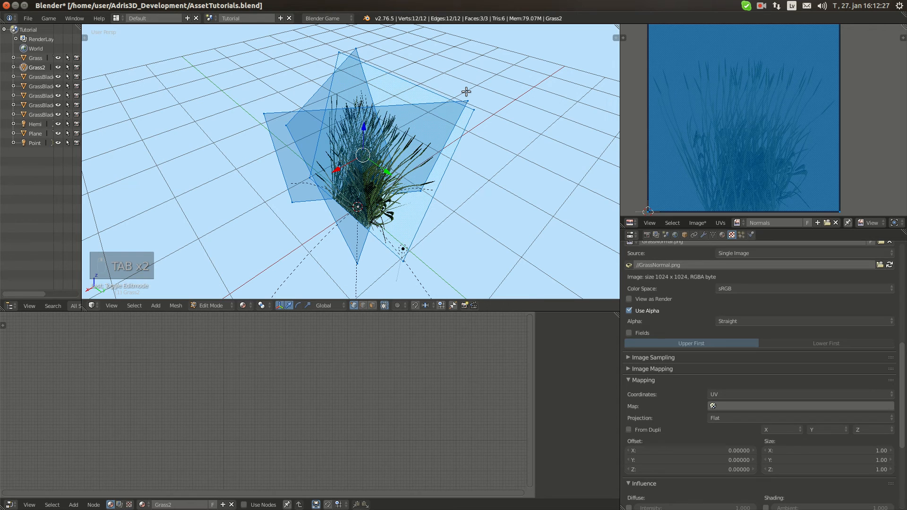
key("s")
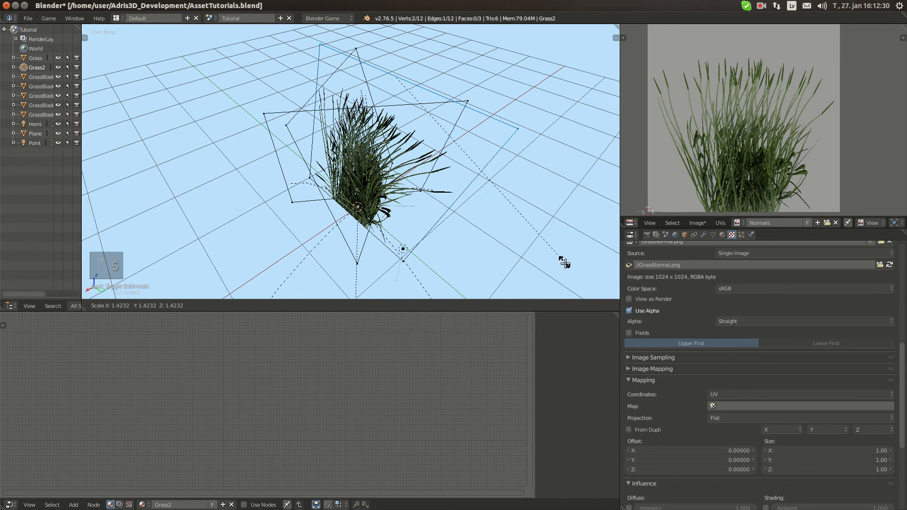
key("g")
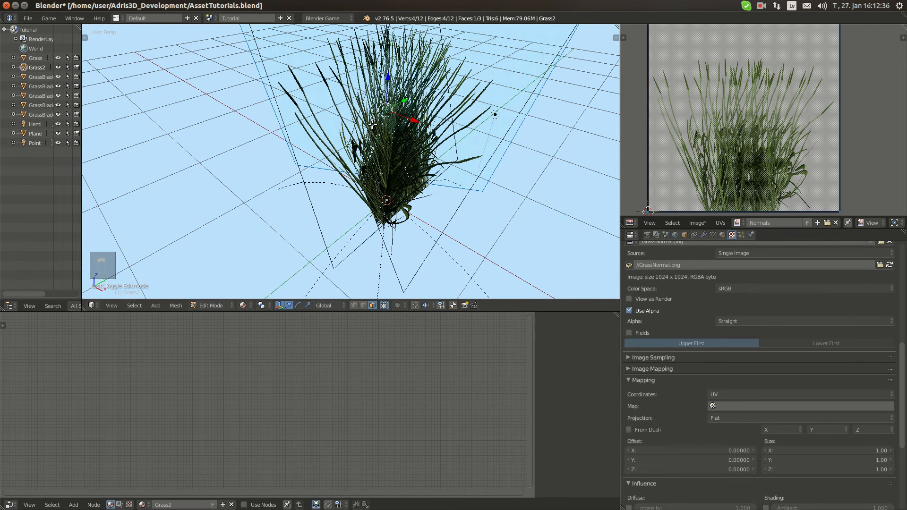
Duplicate the first card as a fourth one and rotate it about 62° in the top view, in front of the clump
key("KP_7")
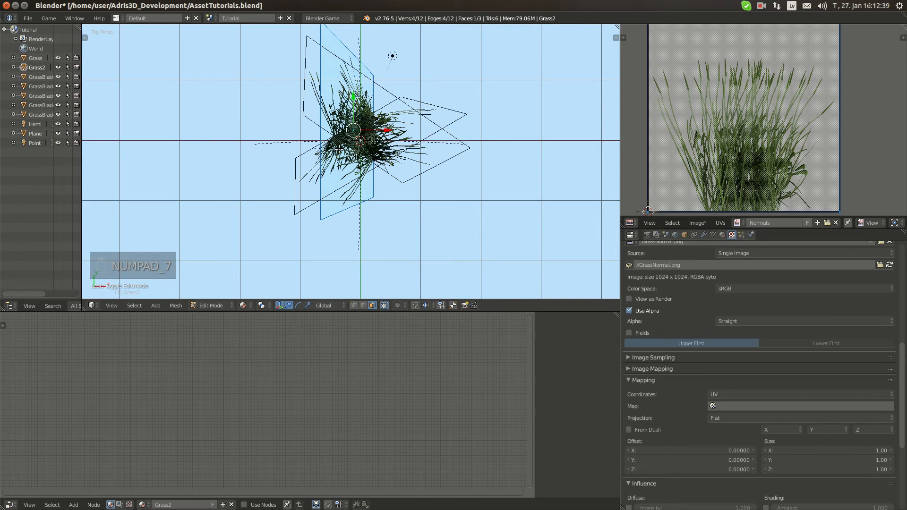
key("shift+d")
key("r")
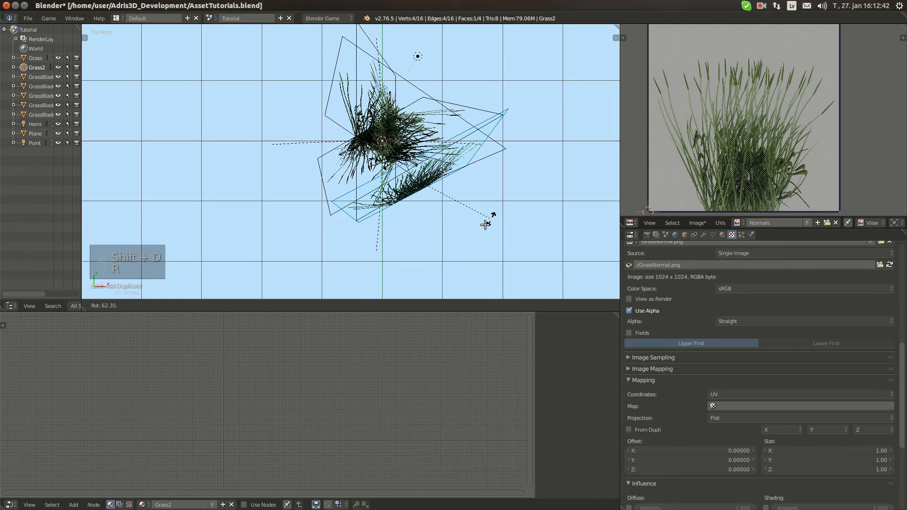
left_click(485, 225)
Lean the fourth card outward from the clump in the side view and move it against the clump's edge
key("KP_3")
key("r")
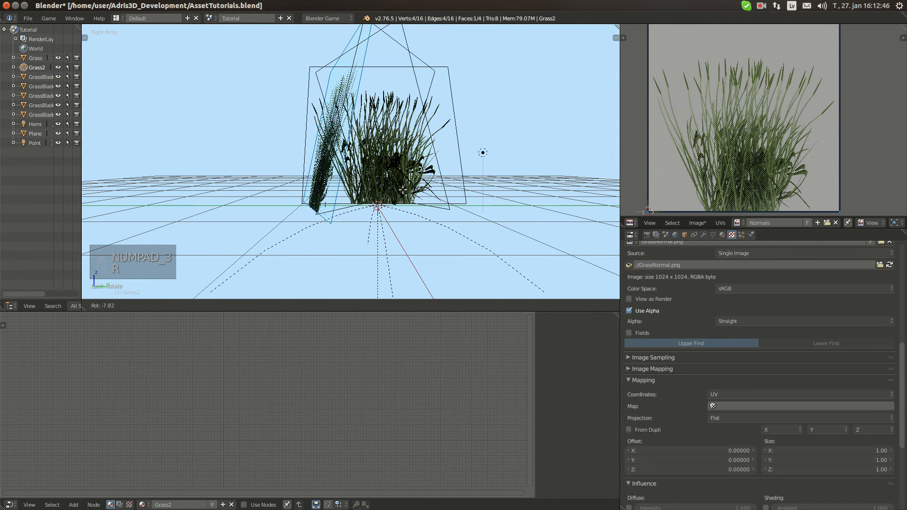
key("r")
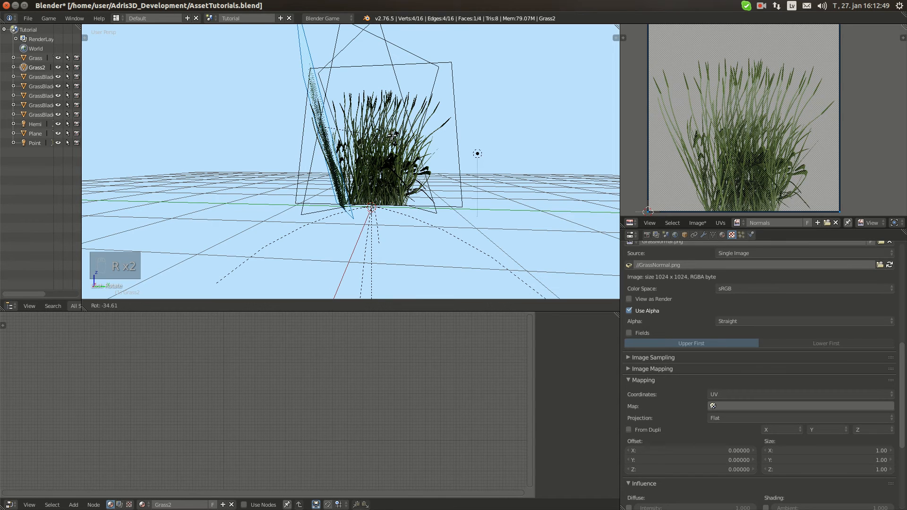
left_click(392, 136)
middle_click_drag(393, 135, 361, 203)
key("g")
left_click(361, 203)
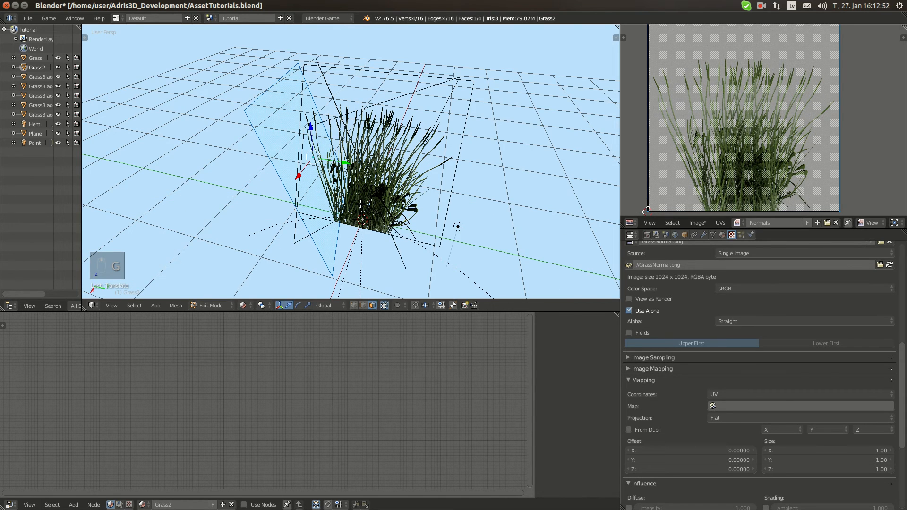
Fine-tune the fourth card's position against the clump, deselect all faces and return to Object Mode
key("g")
left_click(361, 204)
middle_click_drag(361, 204, 461, 161)
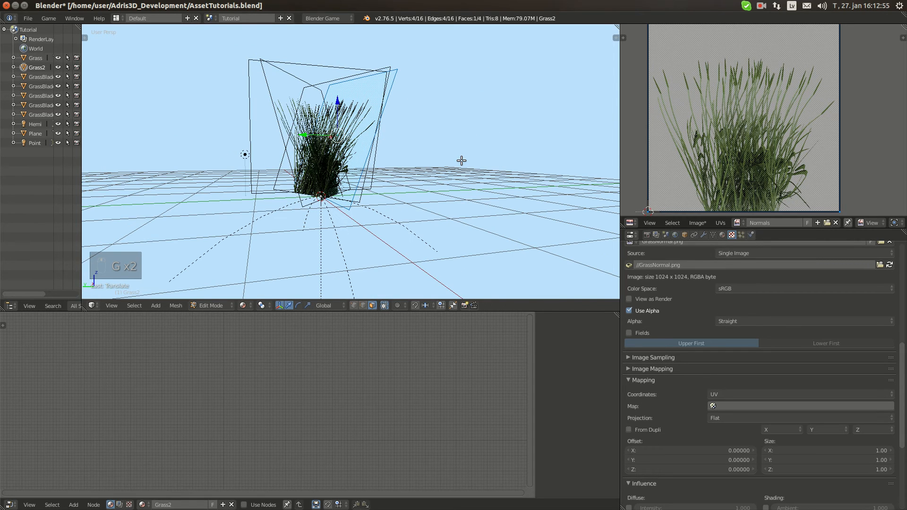
key("a")
key("a")
key("a")
key("Tab")
middle_click_drag(461, 161, 566, 255)
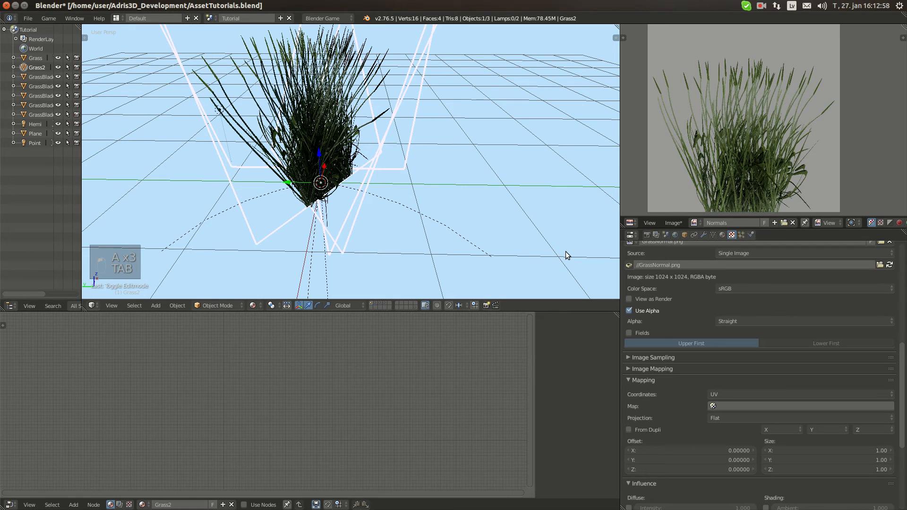
Try disabling Backface Culling in the Grass2 material and inspect the clump up close
left_click(722, 234)
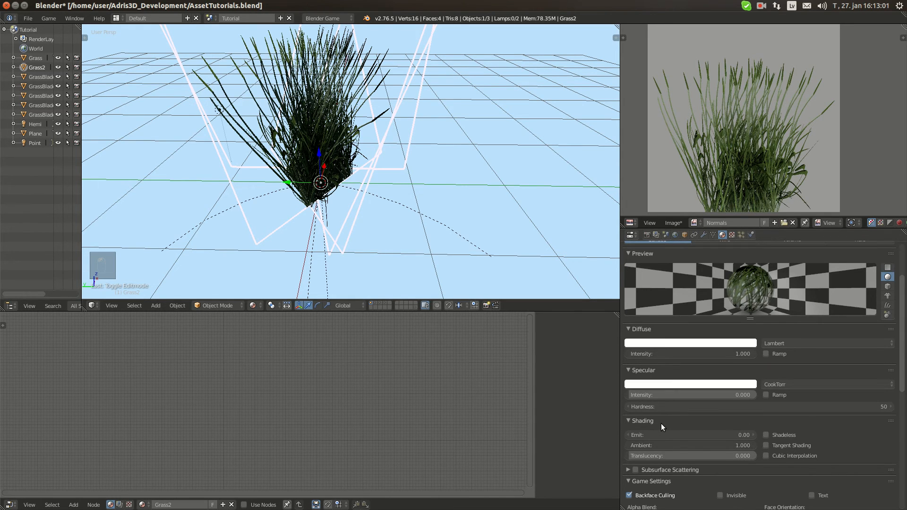
left_click(629, 495)
scroll(661, 425, "down", 6)
key("KP_Decimal")
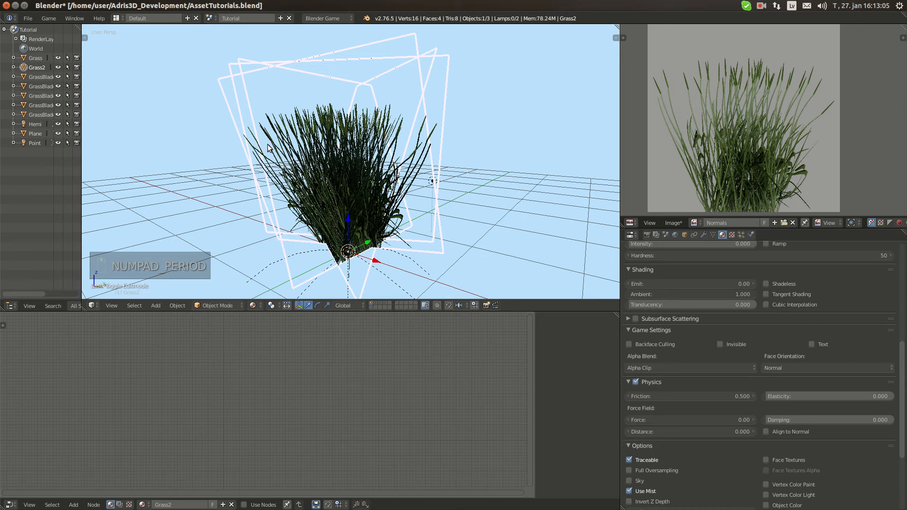
scroll(366, 219, "up", 5)
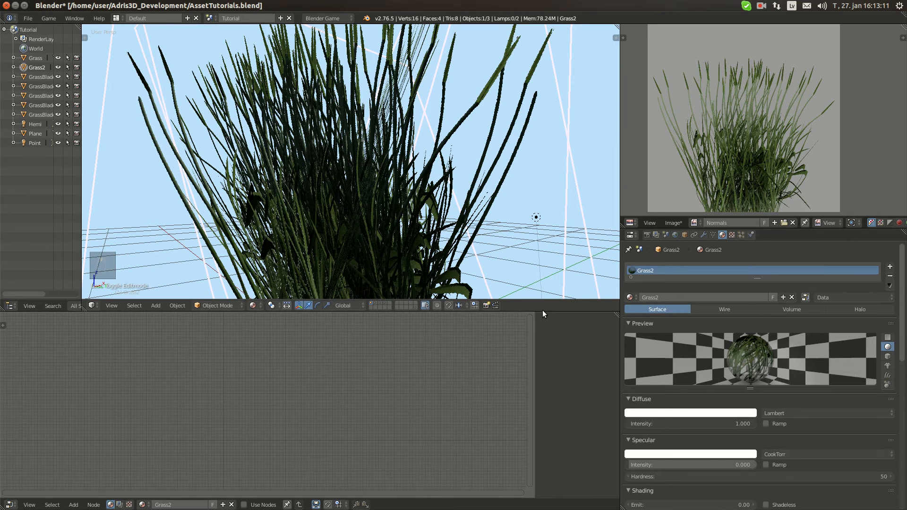
Set the Grass2 material's specular intensity to 0.1 and its hardness to 30
left_click_drag(628, 465, 643, 465)
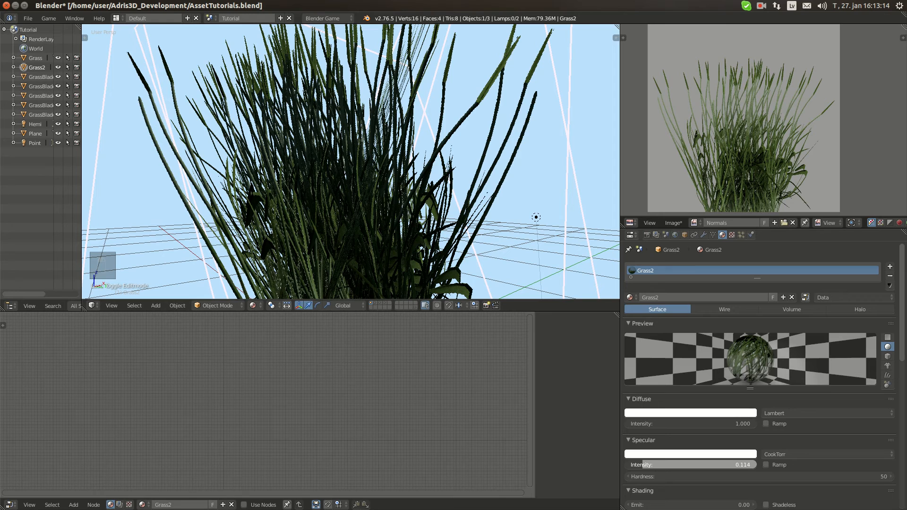
left_click(657, 465)
type("0.1")
left_click(780, 474)
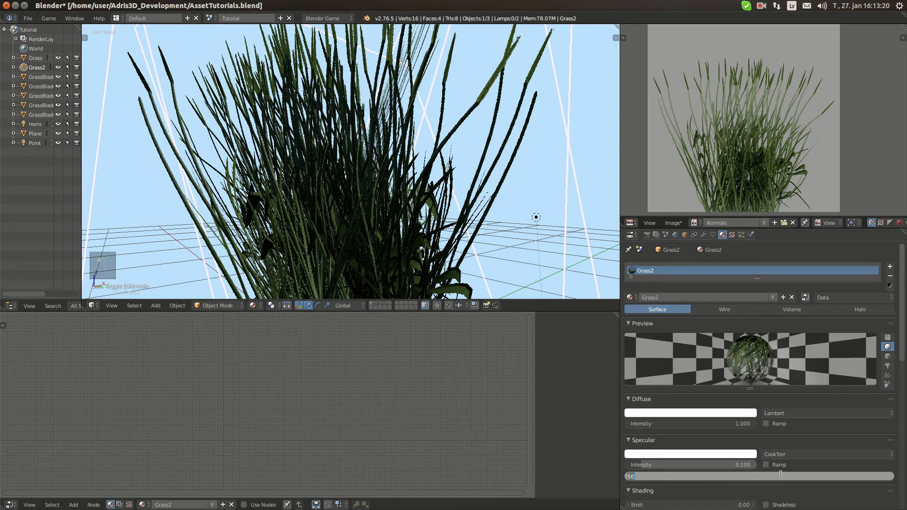
type("30")
key("Return")
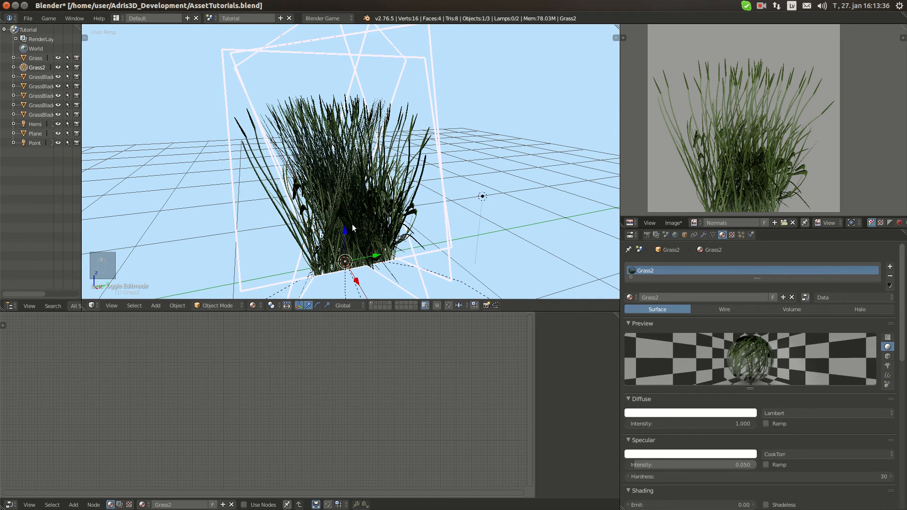
Duplicate all four cards in place and flip the duplicates' normals, with Backface Culling enabled, then return to Object Mode
key("Tab")
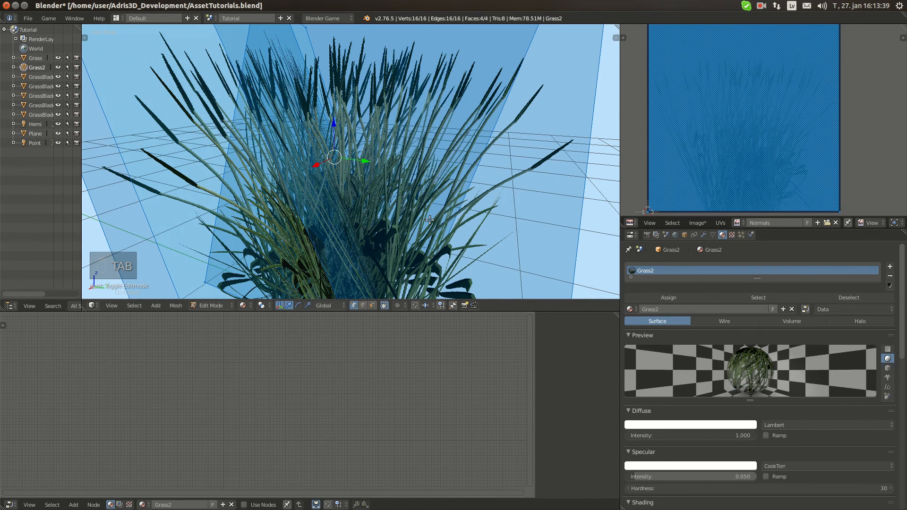
key("shift+d")
left_click(175, 305)
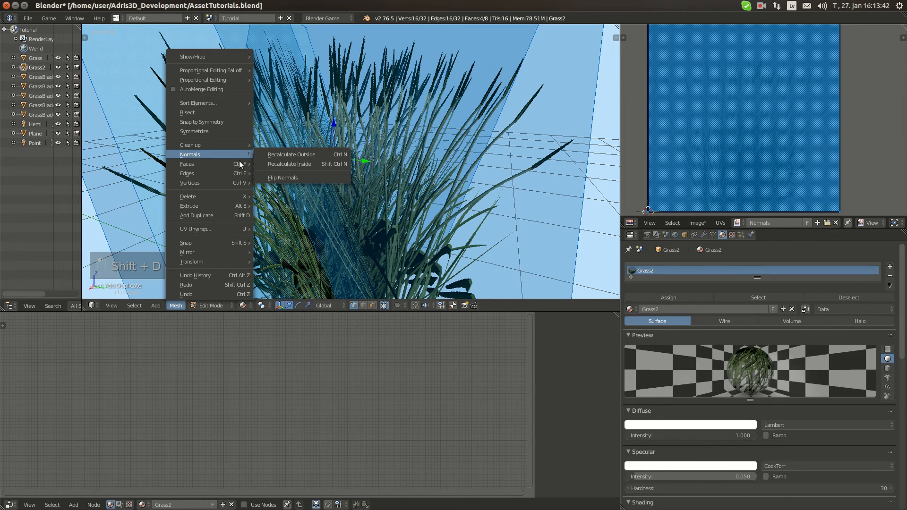
key("Tab")
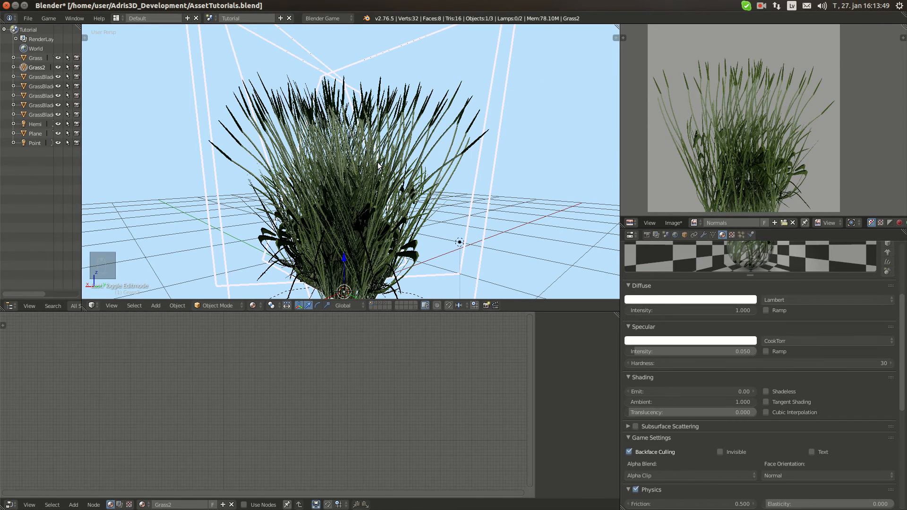
Move the point lamp around the clump to check how the grass is lit from different sides
key("g")
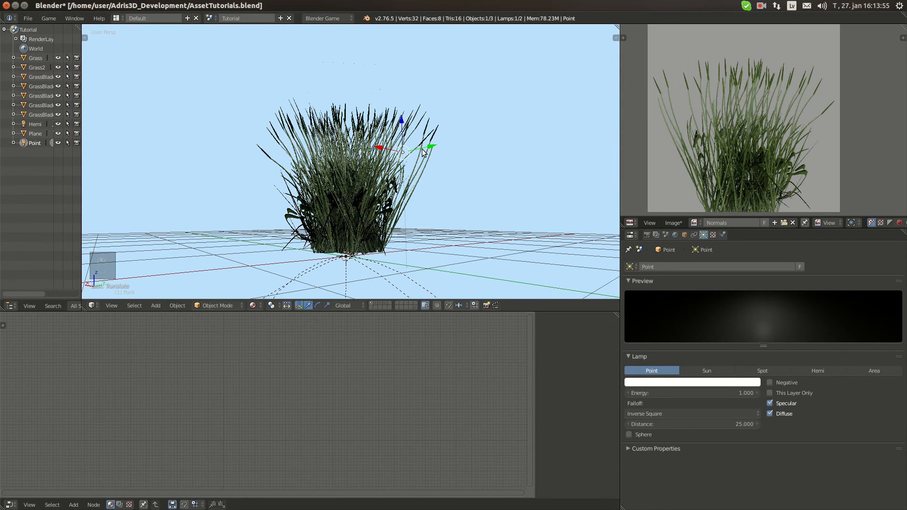
key("g")
key("g")
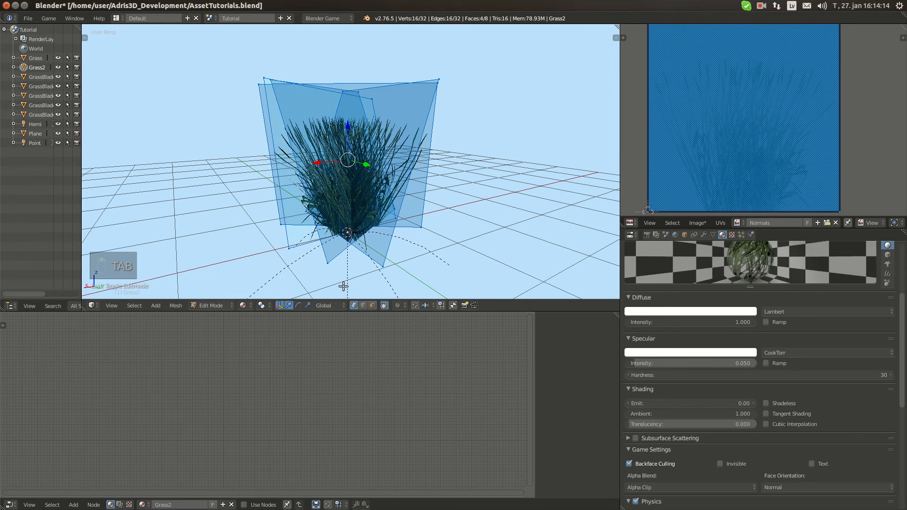
Examine the doubled cards in wireframe and the shaded clump from several angles, with and without selection outlines
key("z")
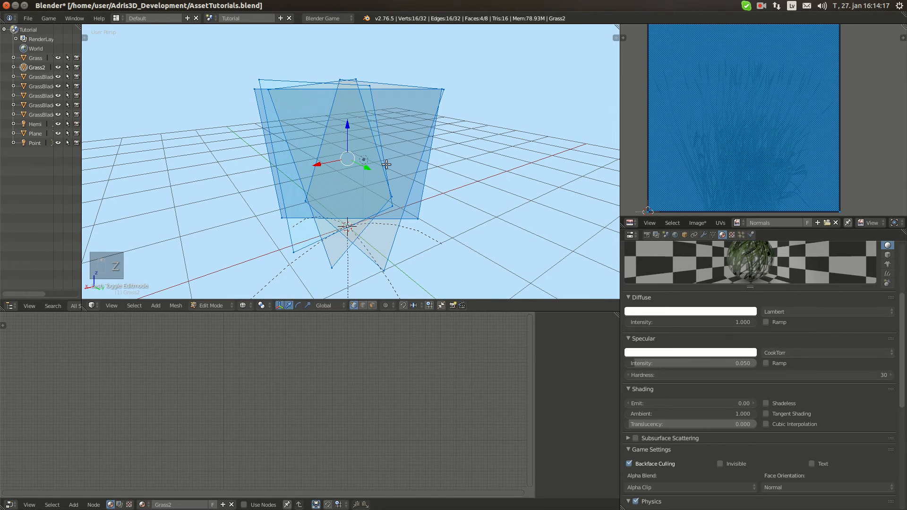
key("a")
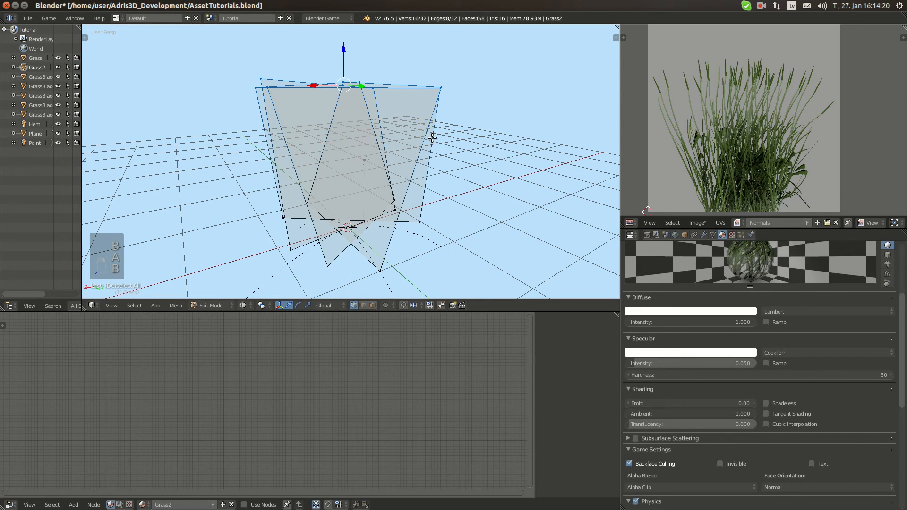
key("alt+z")
key("a")
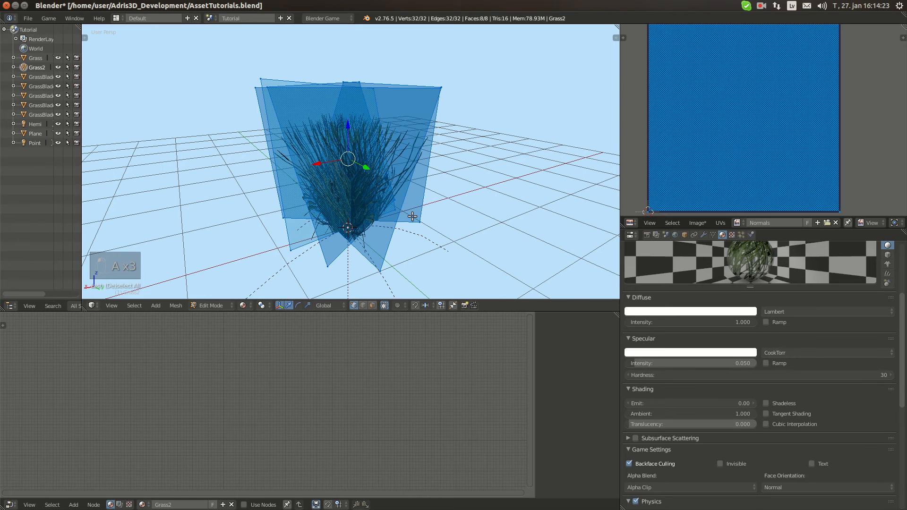
key("Tab")
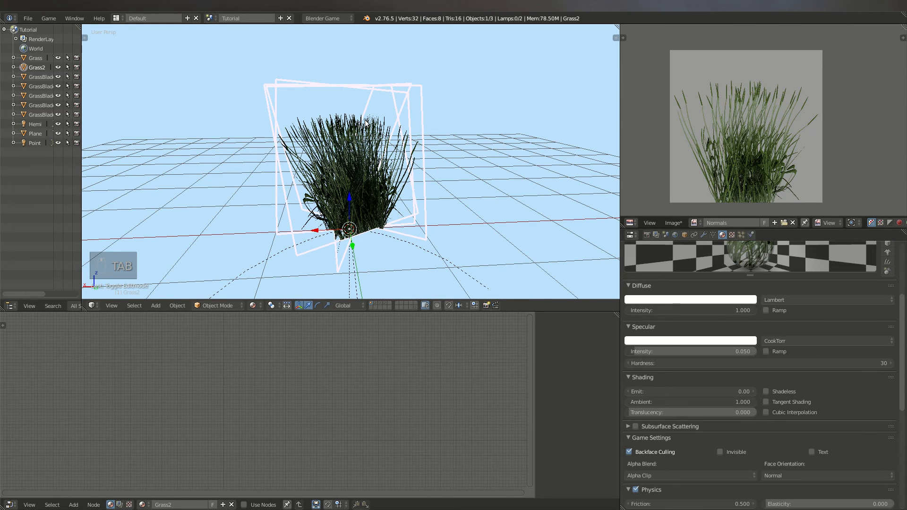
middle_click_drag(366, 123, 365, 99)
key("a")
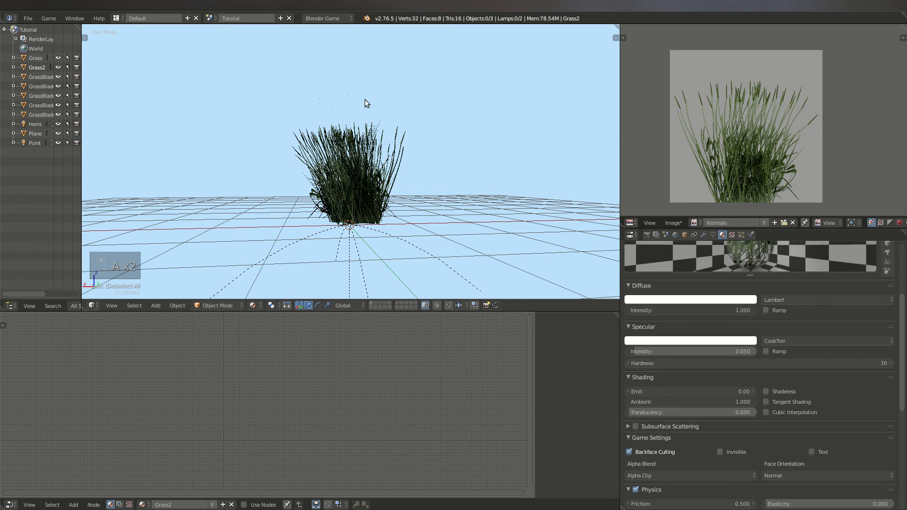
key("Tab")
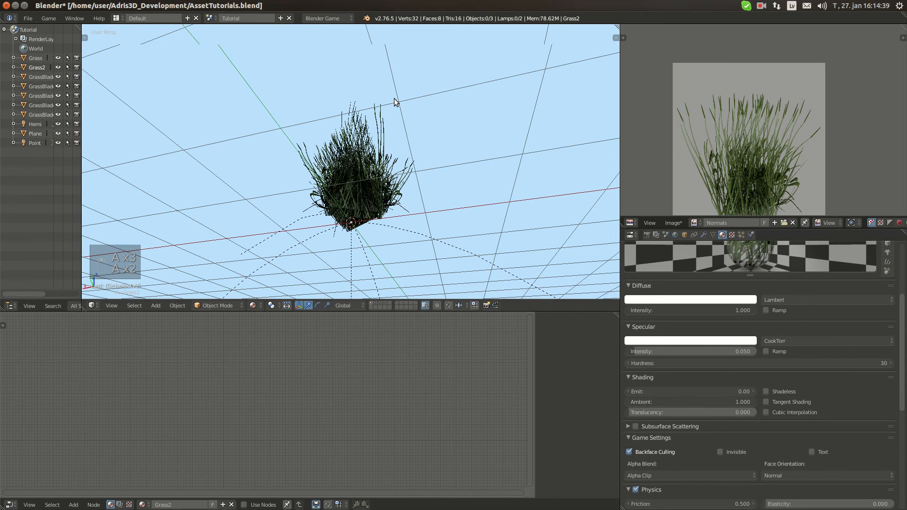
key("KP_Decimal")
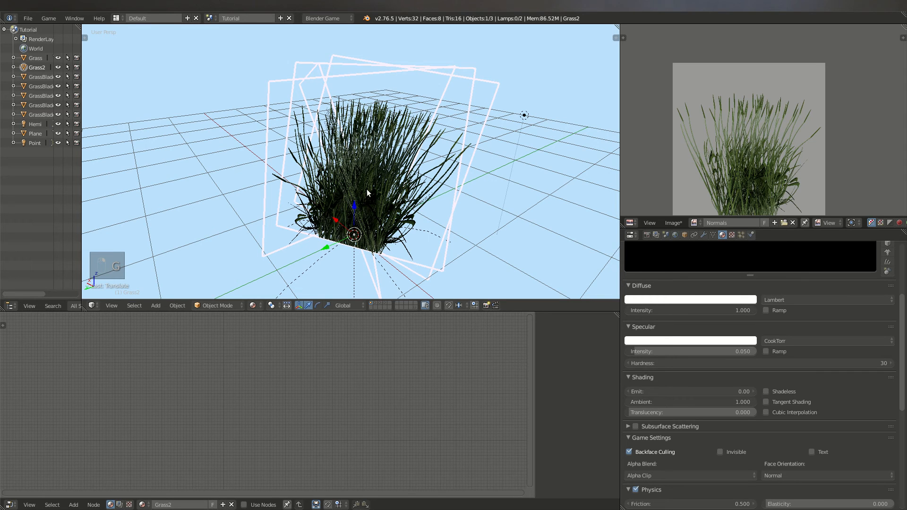
middle_click_drag(367, 193, 323, 188)
key("KP_Decimal")
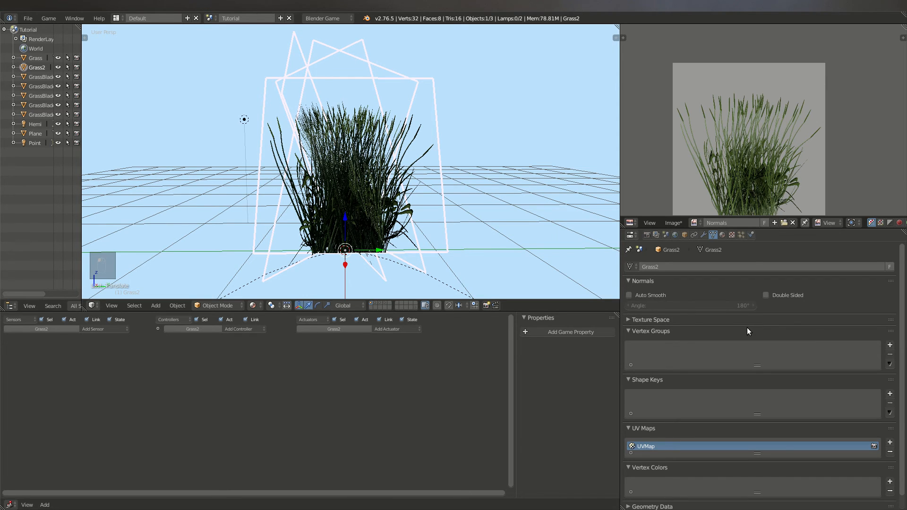
Add a Basis shape key and a second shape key named Wind to the Grass2 mesh
left_click(890, 393)
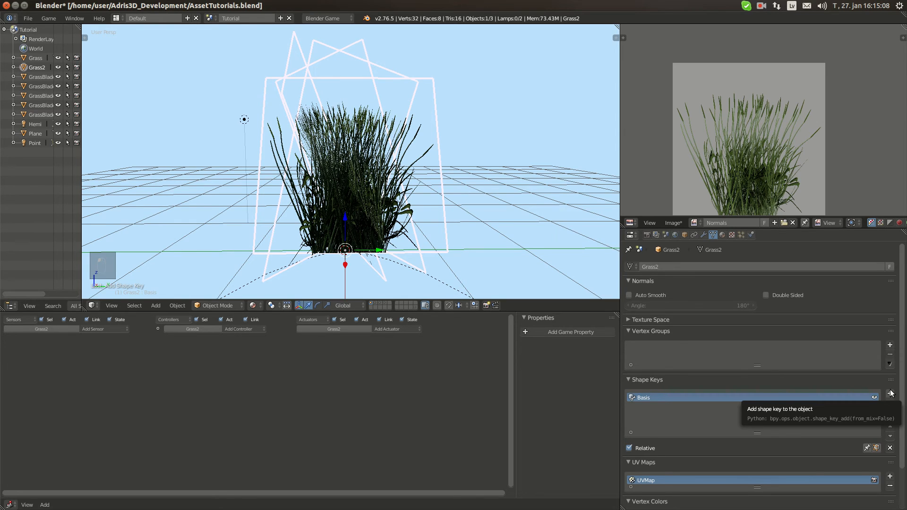
left_click(890, 393)
double_click(651, 406)
type("Wi")
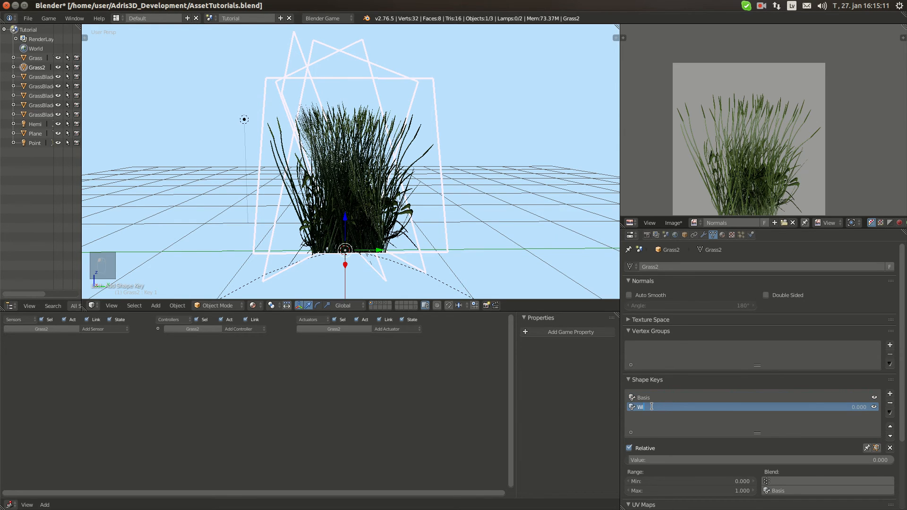
type("nd")
key("Return")
Set the Wind shape key's value to 1.000 so its deformation shows on the clump
key("Tab")
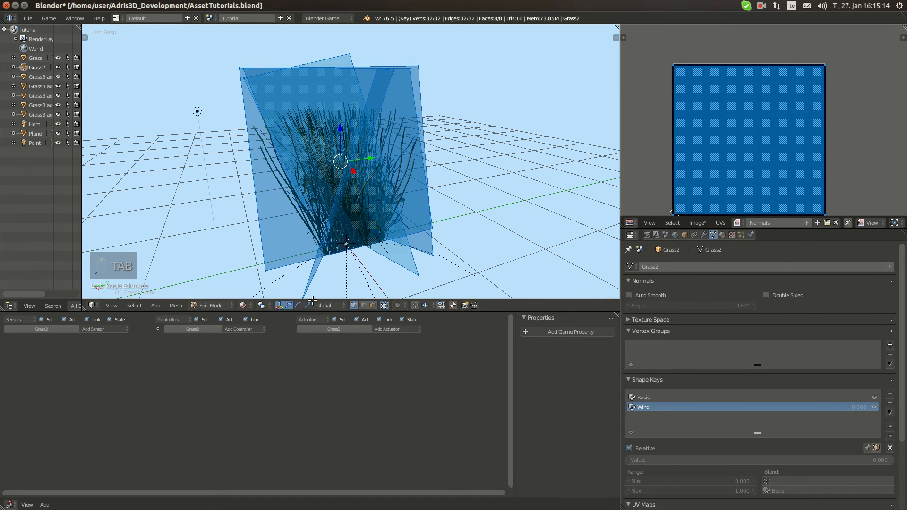
middle_click_drag(312, 301, 437, 236)
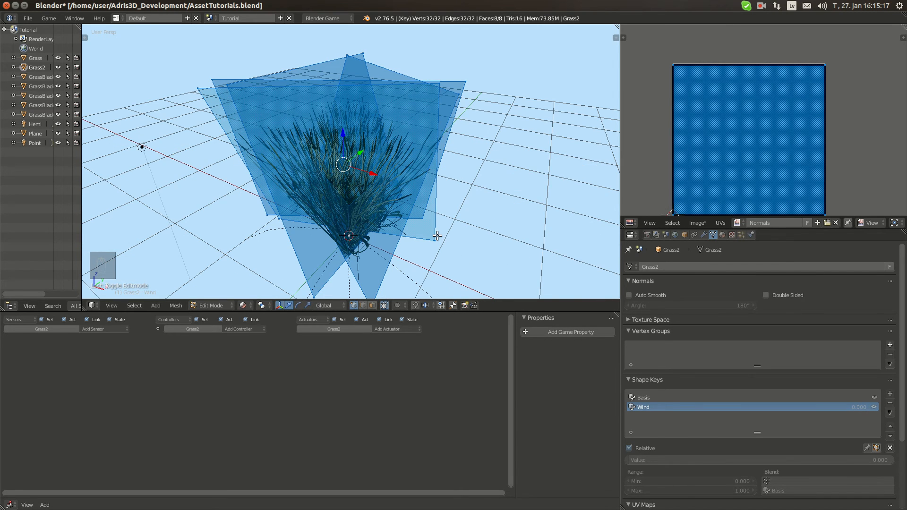
key("Tab")
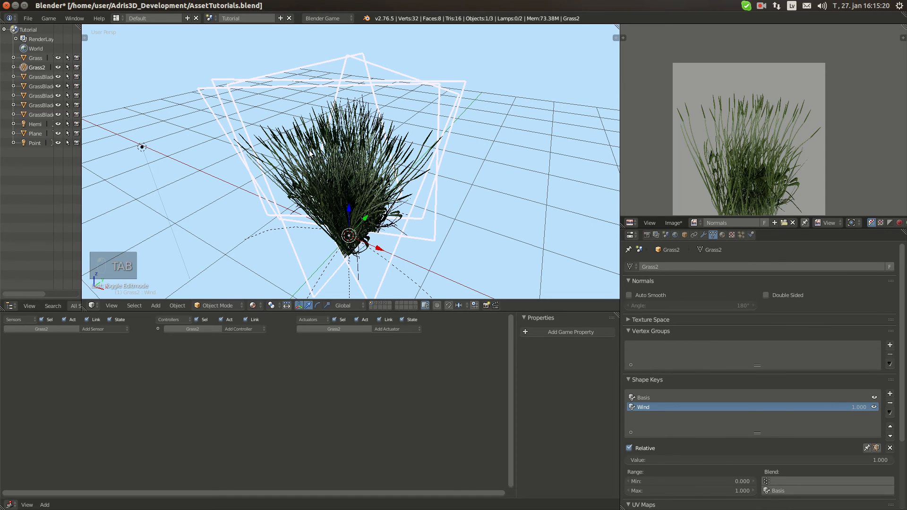
In the Wind key, box-select the two overlapping vertices at one card's upper outer corner and move them slightly
key("Tab")
key("z")
key("a")
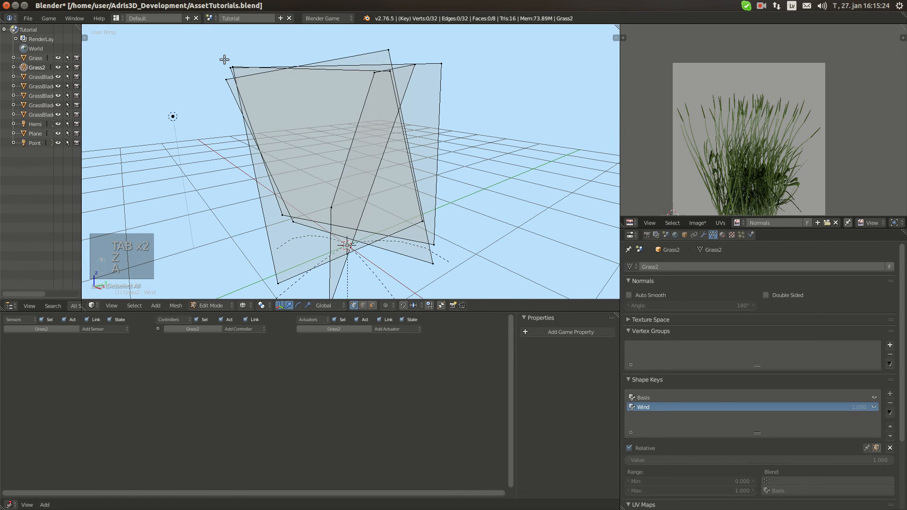
key("b")
left_click(243, 305)
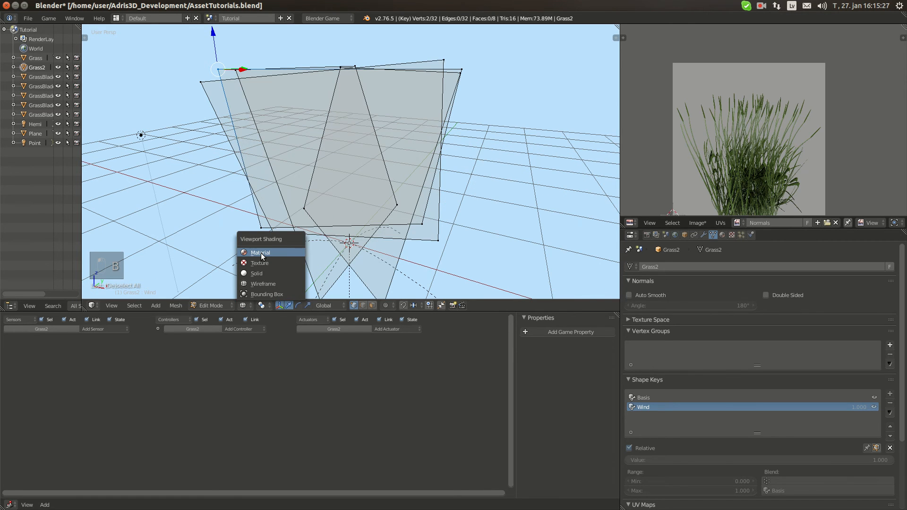
left_click(260, 253)
key("h")
key("ctrl+z")
key("g")
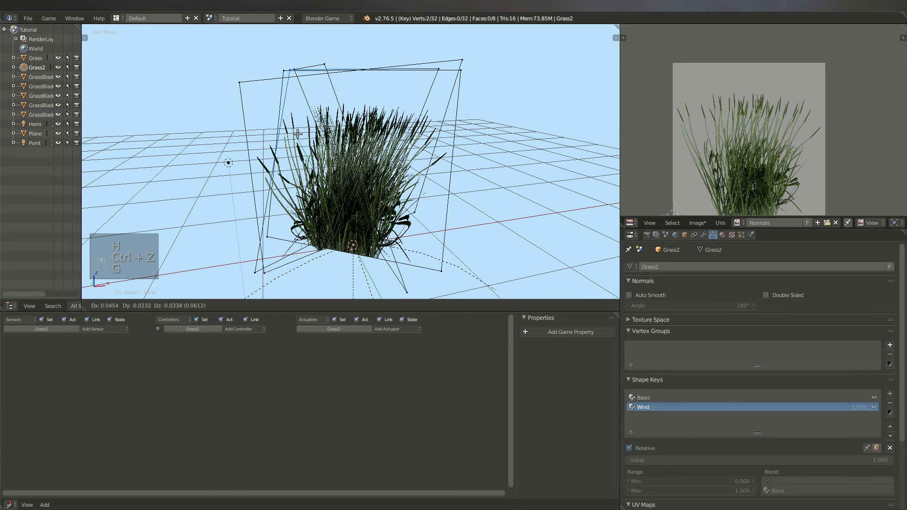
left_click(297, 134)
Select the overlapping vertex pair at an upper corner of another card and shift it for the Wind shape
middle_click_drag(297, 134, 360, 162)
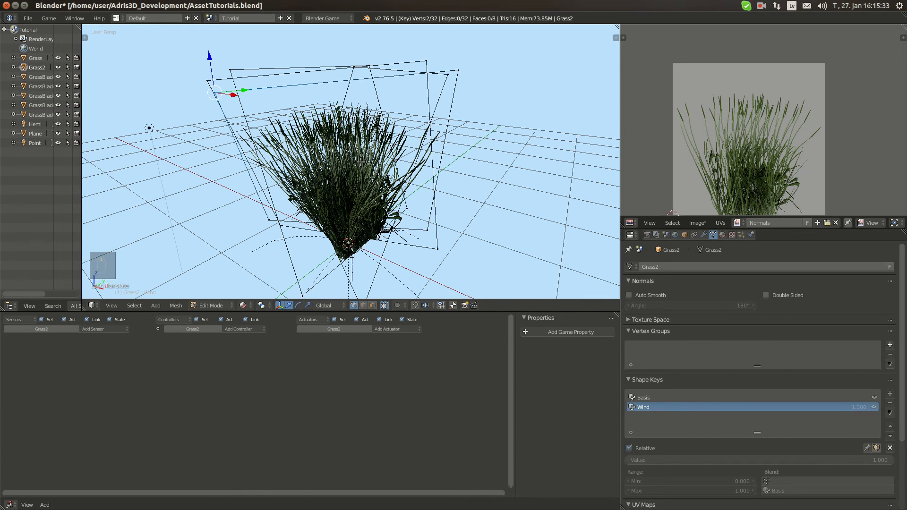
key("z")
key("a")
left_click(242, 306)
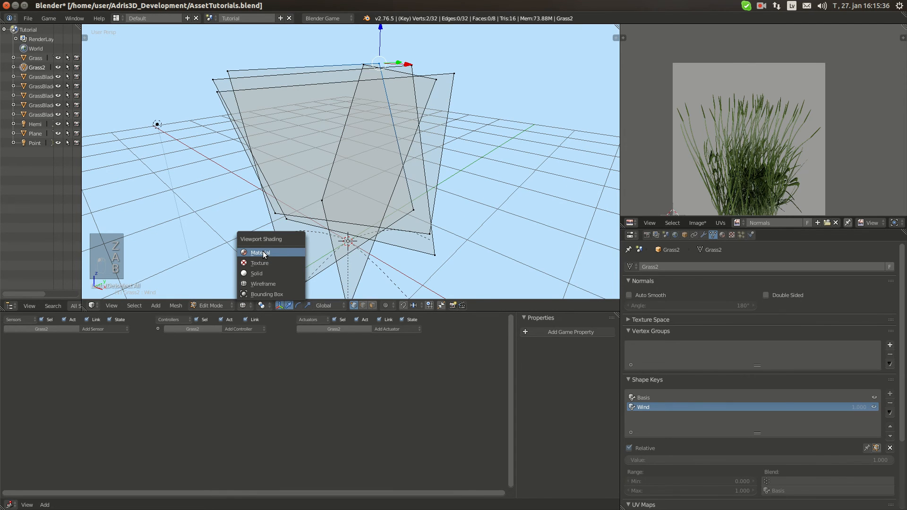
left_click(259, 253)
key("h")
key("ctrl+z")
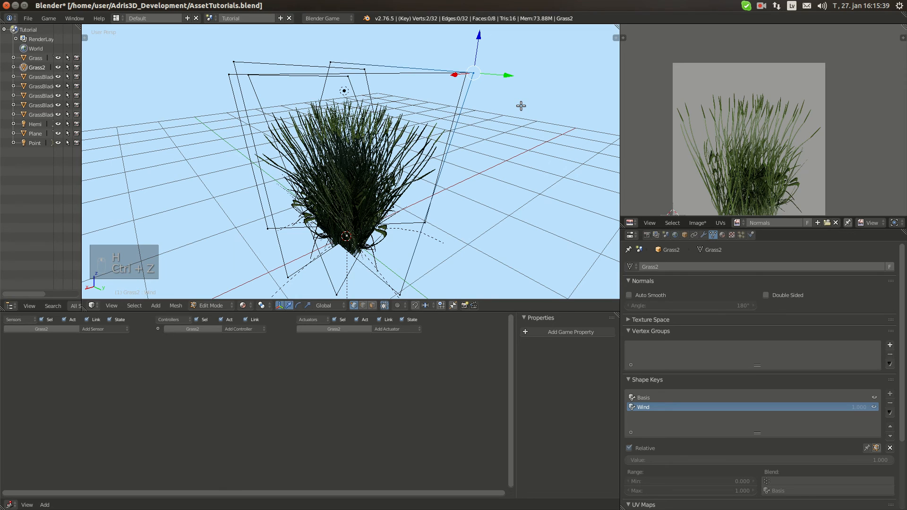
key("g")
left_click(348, 163)
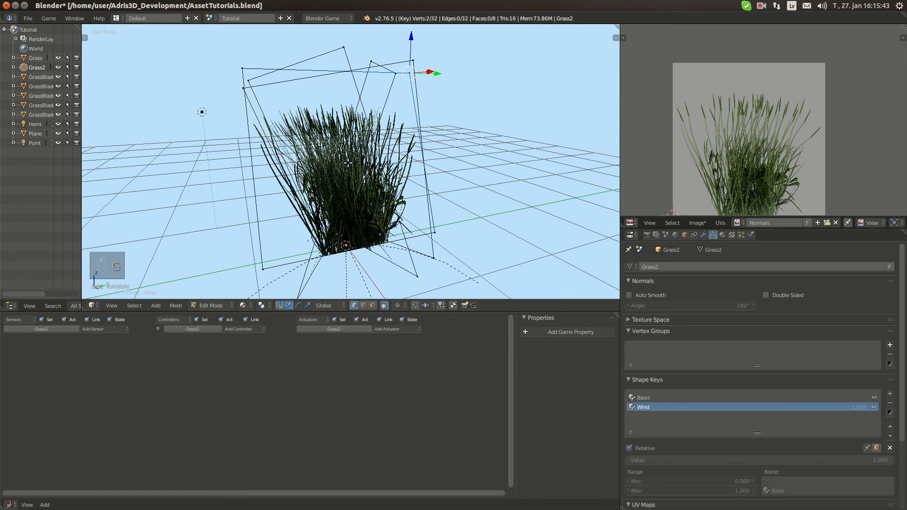
Select the overlapping vertex pair at the next card's upper corner and move it inward and down in the Wind key
key("a")
key("z")
left_click(242, 305)
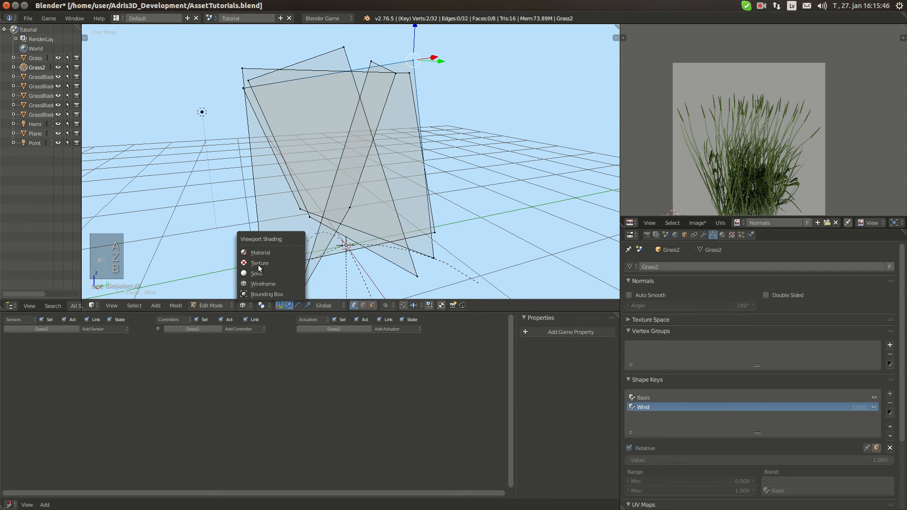
left_click(258, 263)
key("g")
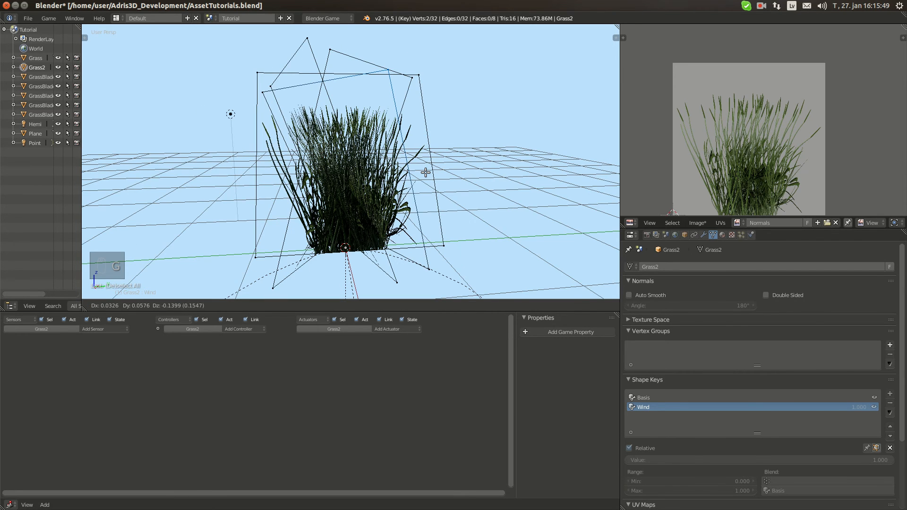
Box-select the vertex pair at the highest card corner and shift it slightly for the Wind shape
key("z")
key("a")
key("b")
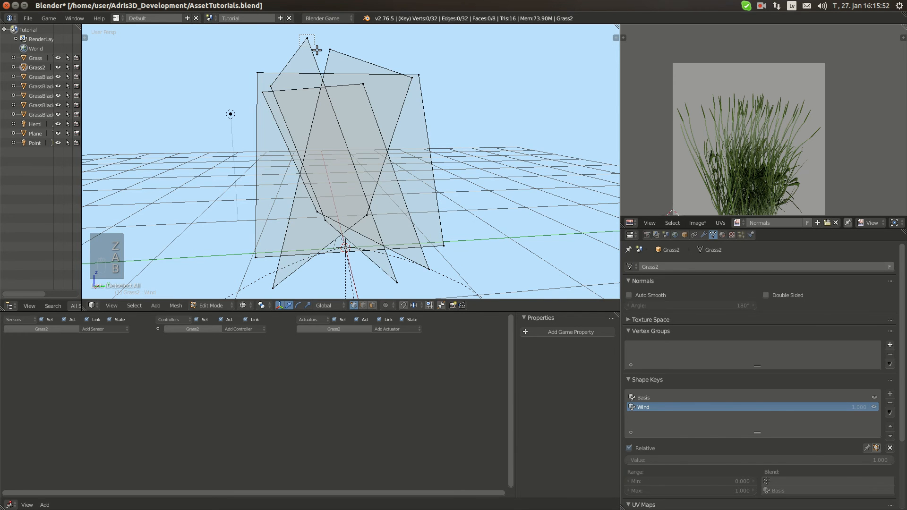
left_click_drag(299, 35, 316, 49)
key("z")
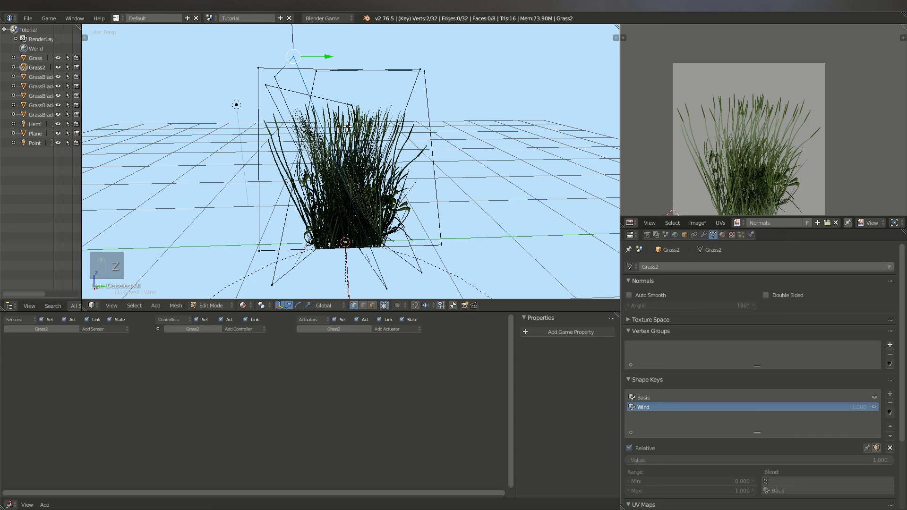
key("g")
Deselect the vertices, return to Object Mode and preview the Wind deformation by varying the shape key's value
key("a")
key("a")
key("a")
key("Tab")
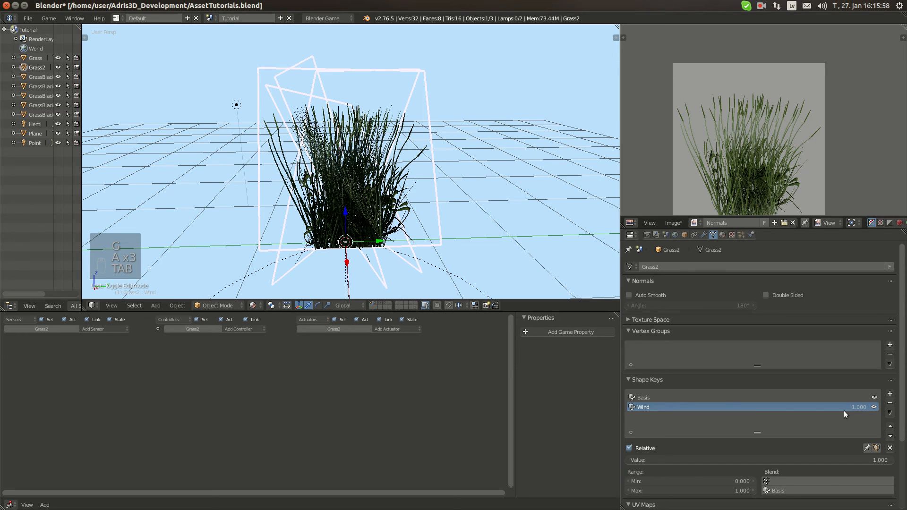
left_click_drag(845, 459, 851, 460)
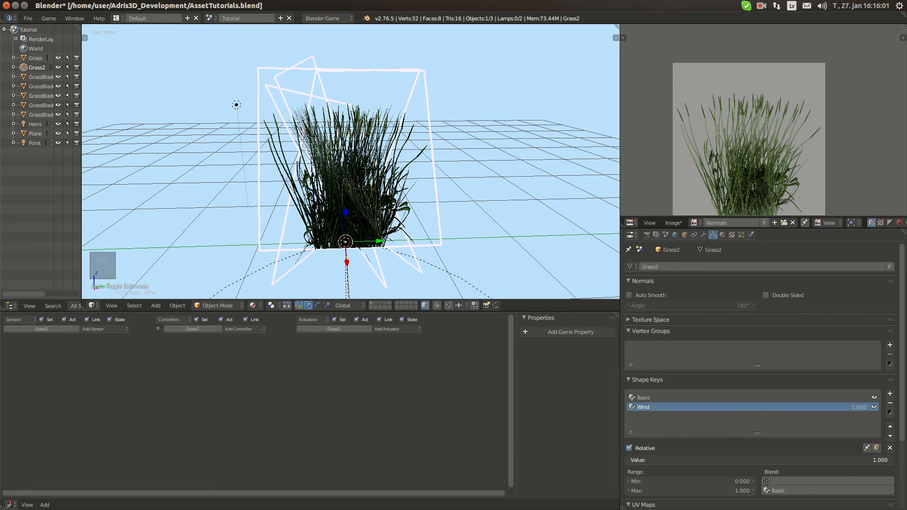
Return to editing the Wind key and move the vertex pair at the wide card's outer upper corner inward and down
key("Tab")
key("z")
key("b")
key("z")
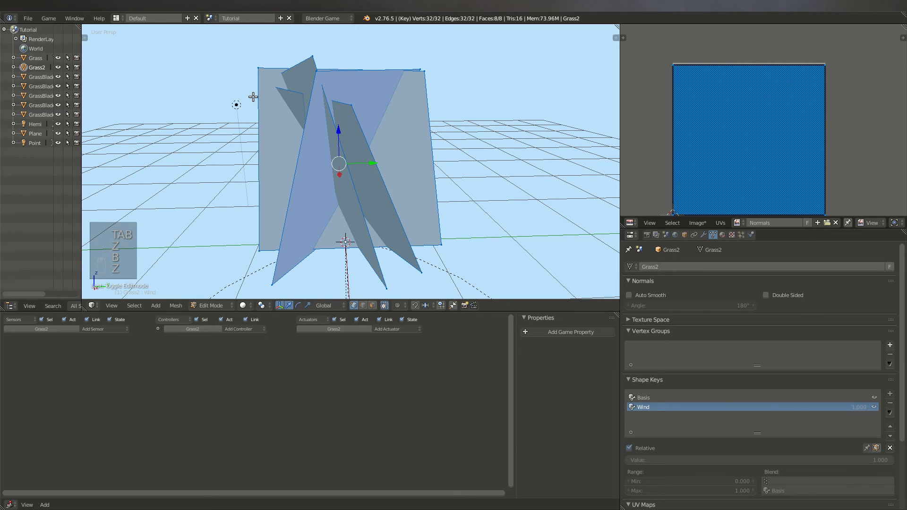
key("z")
key("a")
key("b")
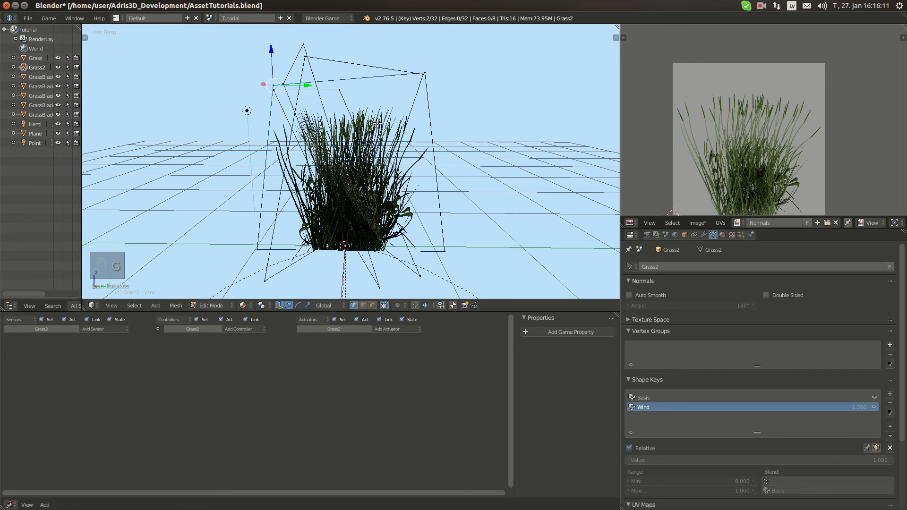
Deselect the vertices, leave Edit Mode and set the Wind shape key's value to 0.000
key("a")
middle_click_drag(378, 122, 378, 135)
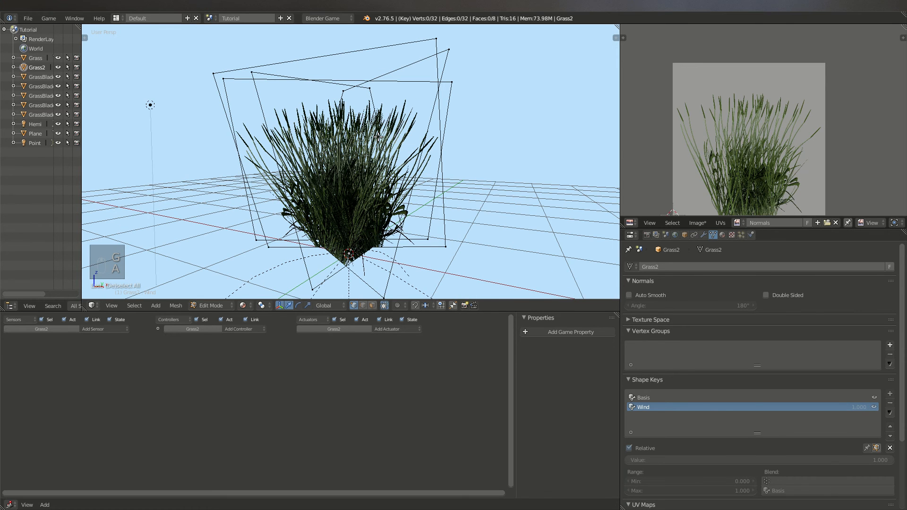
key("a")
key("a")
key("Tab")
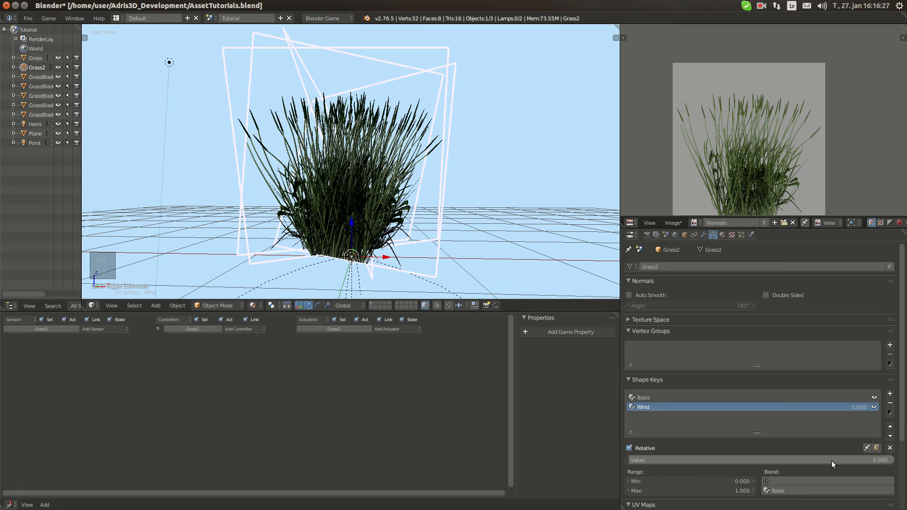
Keyframe the Wind shape key's value at 0.000 on the starting frame and at 1.000 on frame 75
key("Right")
key("Right")
key("Right")
key("Right")
key("Right")
key("Right")
key("Right")
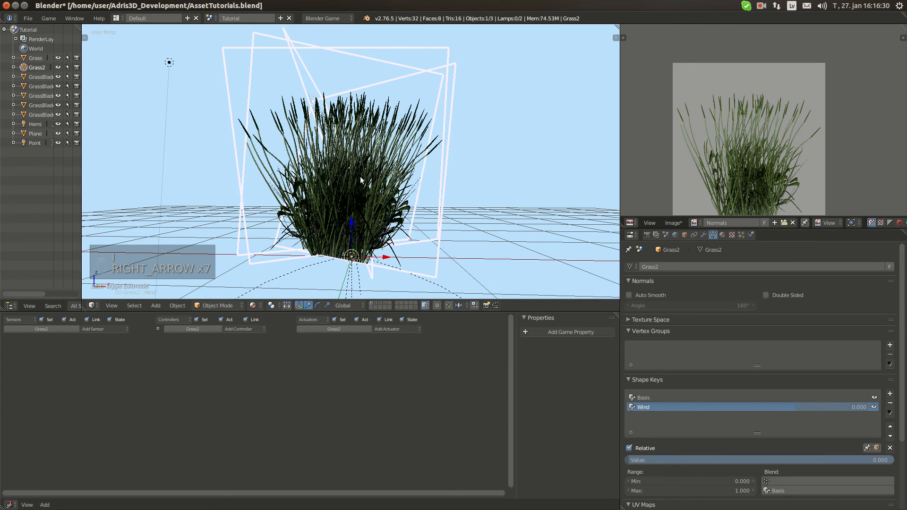
key("Right")
key("Right")
key("Right")
key("Right")
key("Right")
key("Right")
key("Right")
key("Right")
key("Right")
key("Right")
key("Right")
key("Right")
key("Right")
key("Right")
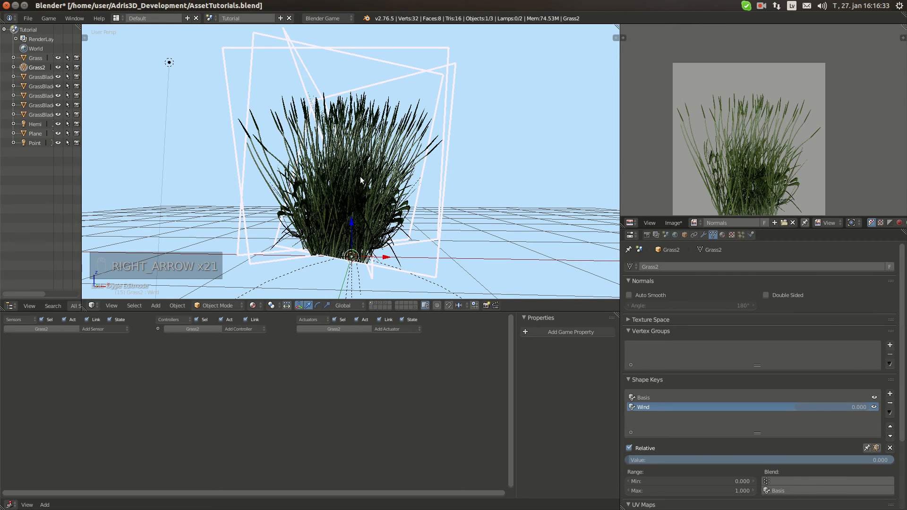
key("Right")
key("Right")
key("Right")
key("Right")
key("Right")
key("Right")
key("Right")
key("Right")
key("Right")
key("Right")
key("Right")
key("Right")
key("Right")
key("Right")
key("Right")
key("Right")
key("Right")
key("Right")
key("Right")
key("Right")
key("Right")
key("Right")
key("Right")
key("Right")
key("Right")
key("Right")
key("Right")
key("Right")
key("Right")
key("Right")
key("Right")
key("Right")
key("Right")
key("Right")
key("Right")
key("Right")
key("Right")
key("Right")
key("Right")
key("Right")
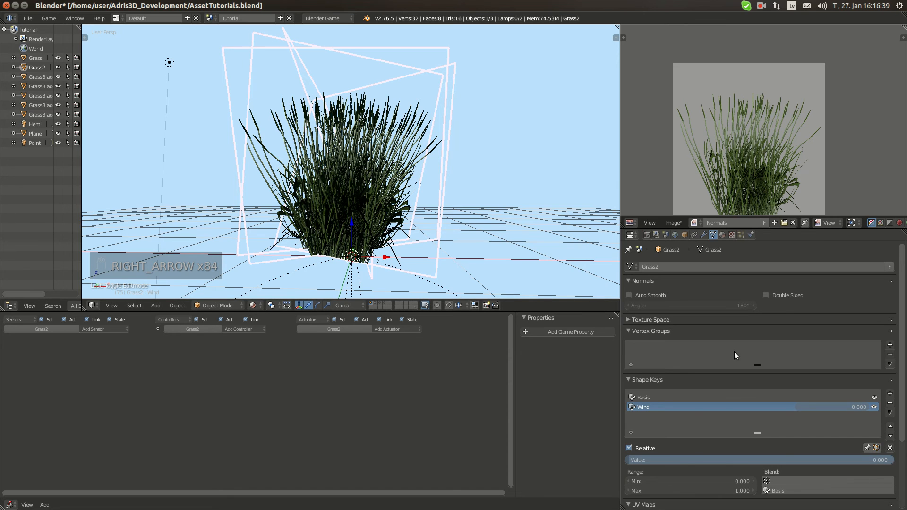
left_click_drag(756, 460, 892, 464)
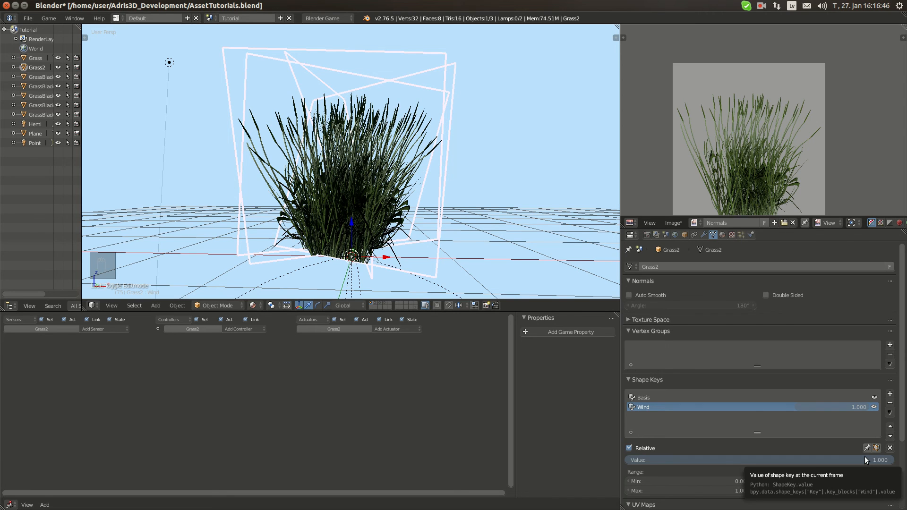
Advance to frame 150 and keyframe the Wind shape key's value back at 0.000
key("Right")
key("Right")
key("Right")
key("Right")
key("Right")
key("Right")
key("Right")
key("Right")
key("Right")
key("Right")
key("Right")
key("Right")
key("Right")
key("Right")
key("Right")
key("Right")
key("Right")
key("Right")
key("Right")
key("Right")
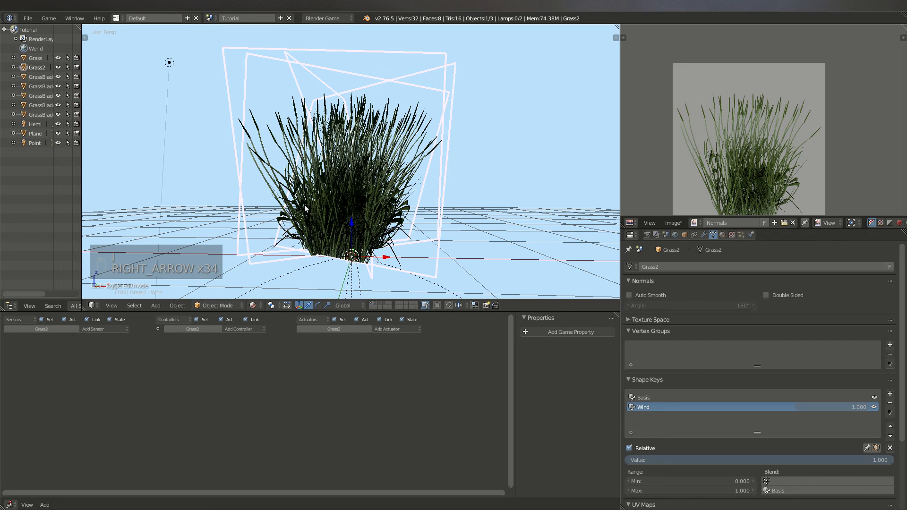
key("Right")
key("Right")
key("Right")
key("Right")
key("Right")
key("Right")
key("Right")
key("Right")
key("Right")
key("Right")
key("Right")
key("Right")
key("Right")
key("Right")
key("Right")
key("Right")
key("Right")
key("Right")
key("Right")
key("Right")
key("Left")
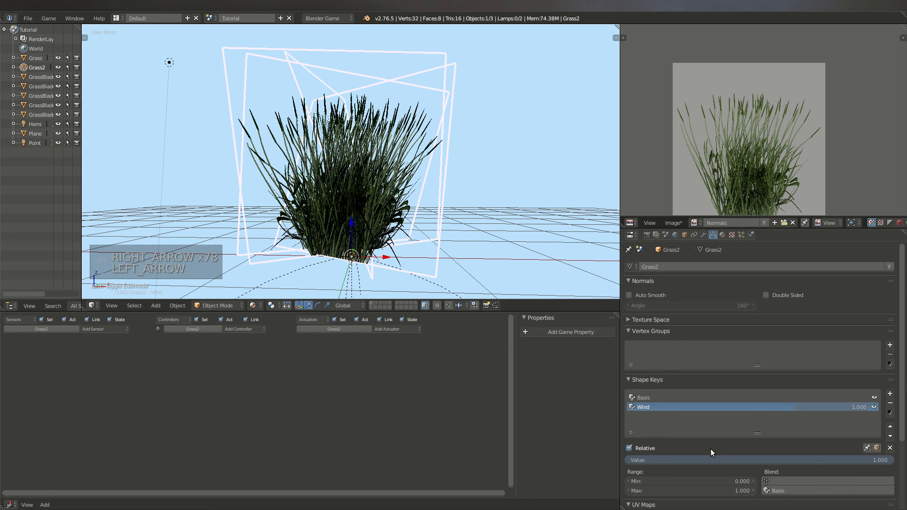
left_click_drag(711, 460, 627, 460)
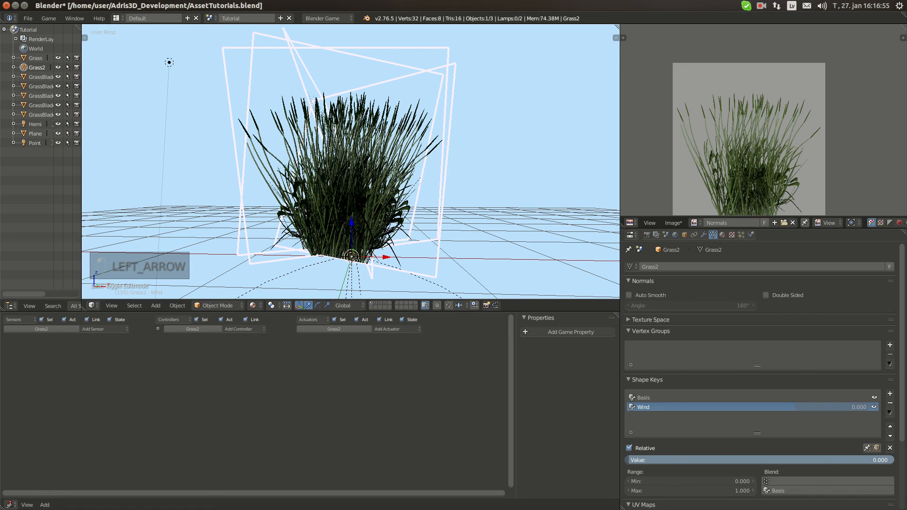
Add a linked Always sensor, And controller and Action actuator to Grass2, naming the actuator wind
left_click(100, 329)
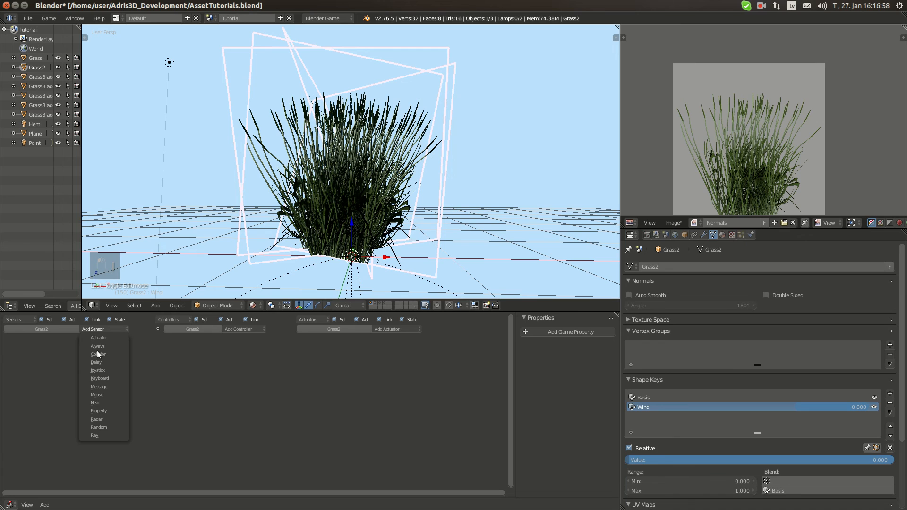
left_click(97, 349)
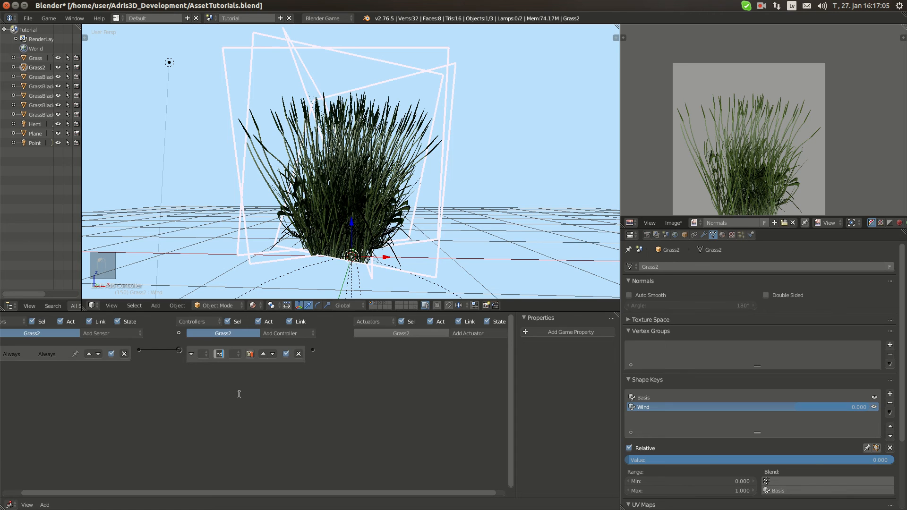
left_click(467, 334)
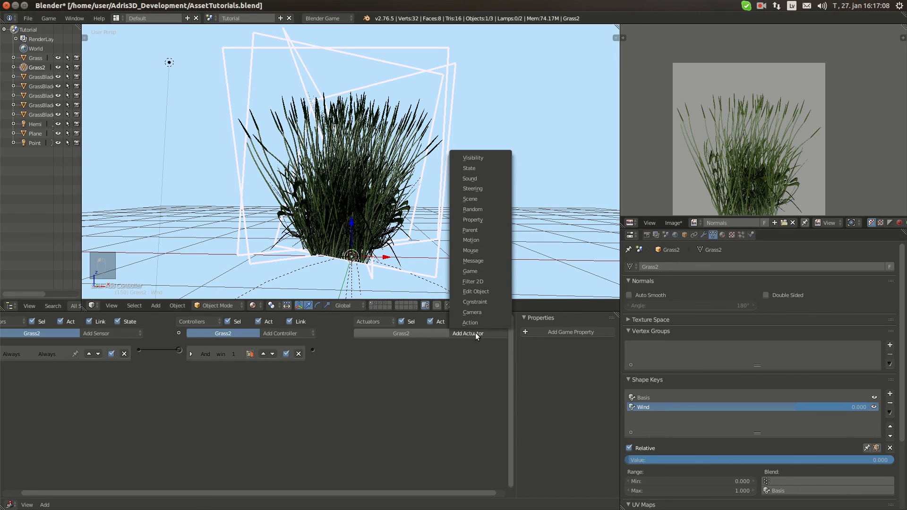
left_click(470, 322)
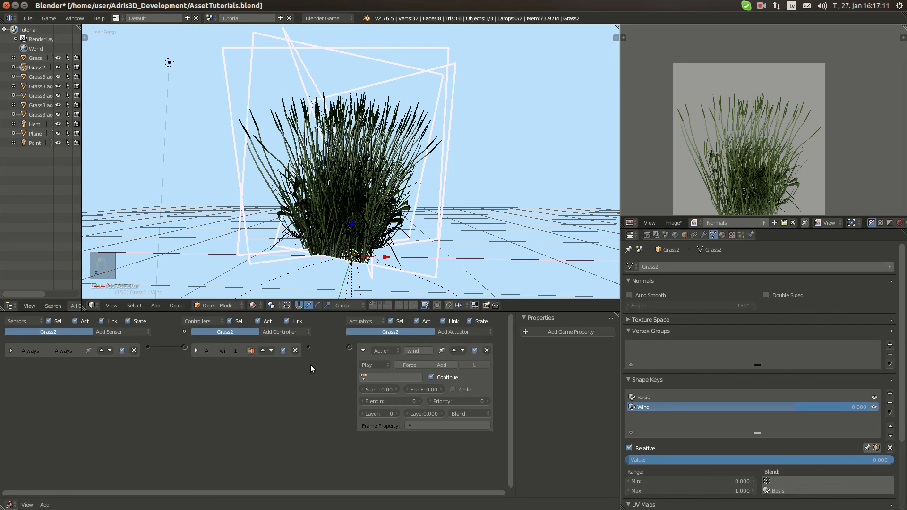
left_click_drag(308, 347, 350, 347)
Assign KeyAction to the wind actuator and set its end frame to 149
left_click(392, 377)
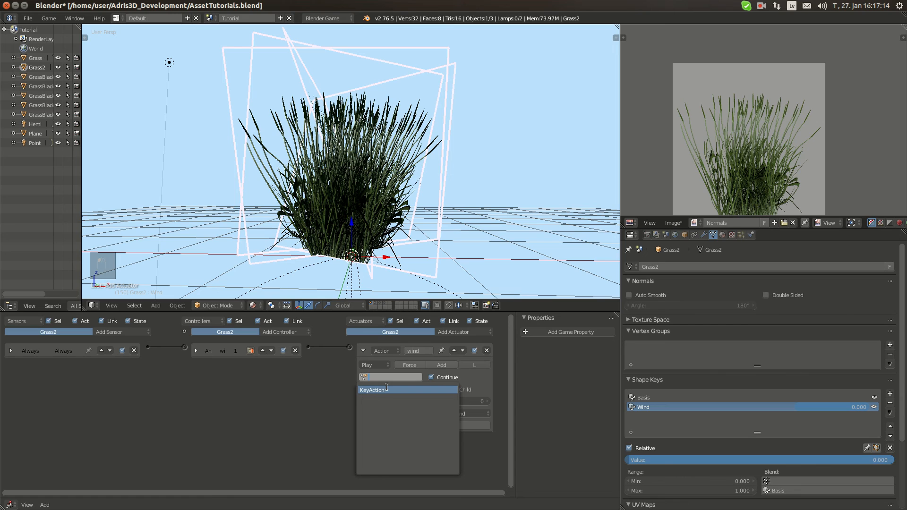
left_click(387, 390)
left_click(422, 389)
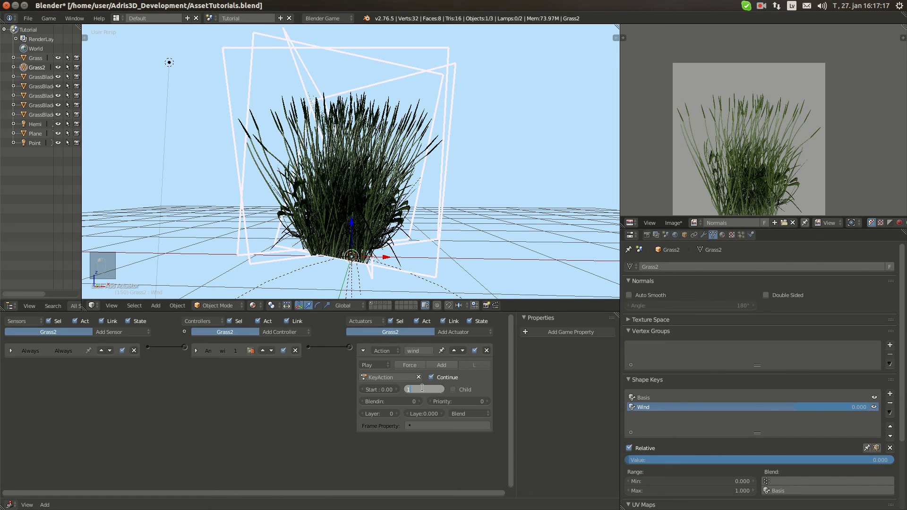
type("149")
key("Return")
Disable Continue on the wind actuator and set its play mode to Loop Stop
left_click(431, 377)
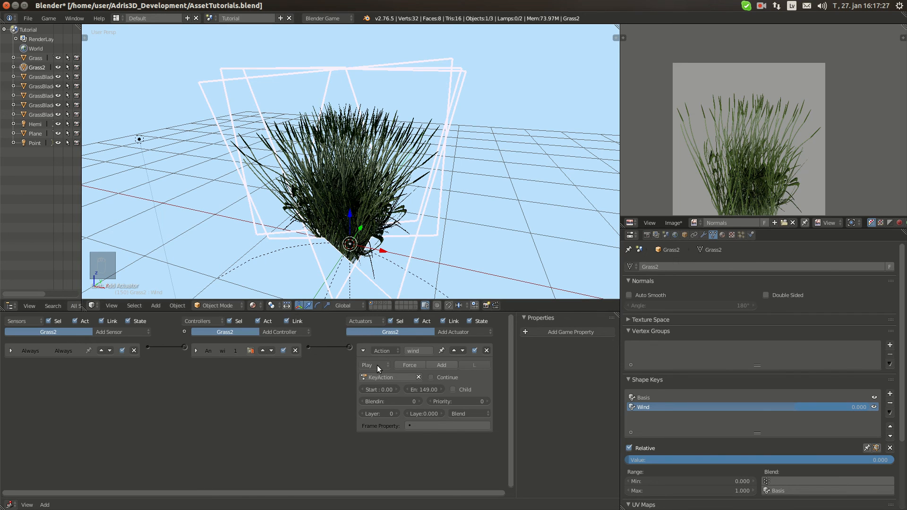
left_click(376, 365)
left_click(387, 370)
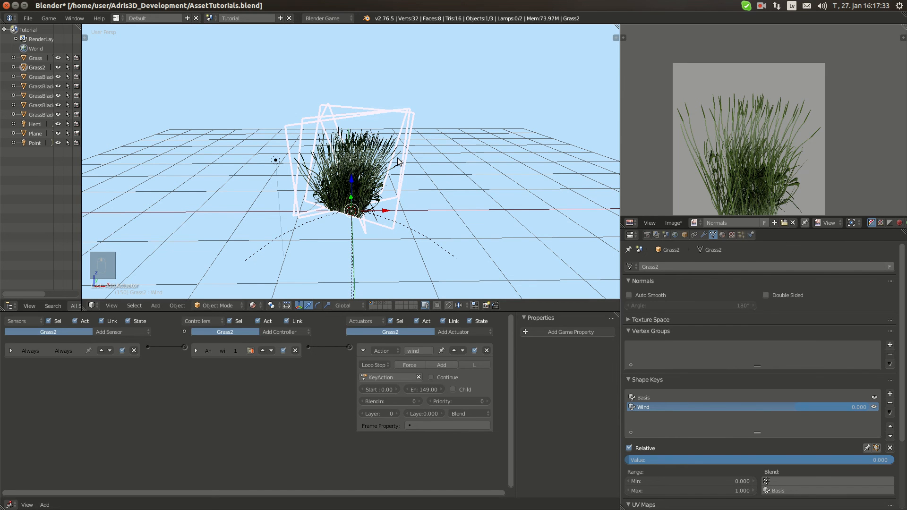
Run the game engine from two viewing angles to examine the grass clump's wind animation
key("p")
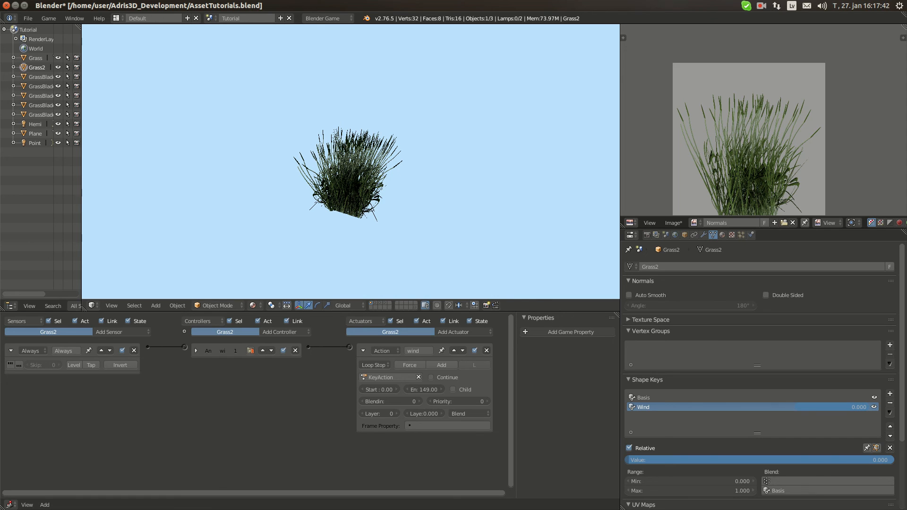
key("Escape")
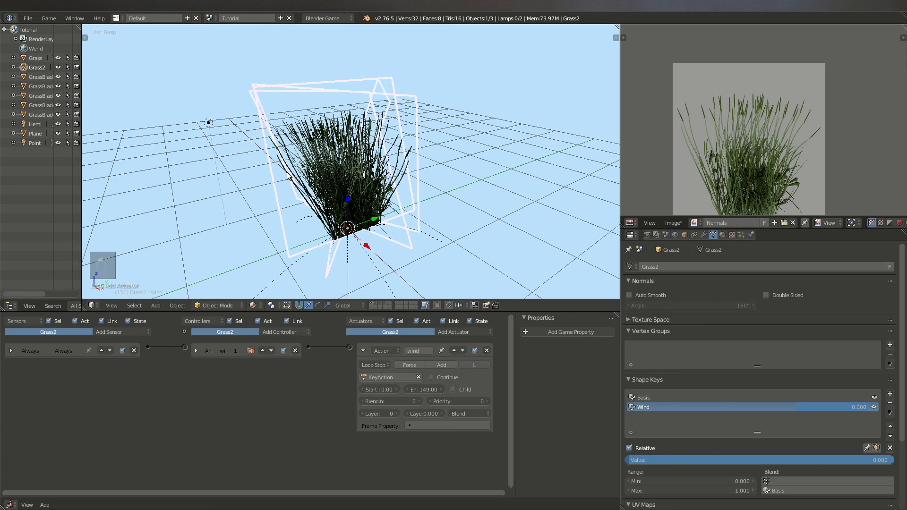
key("p")
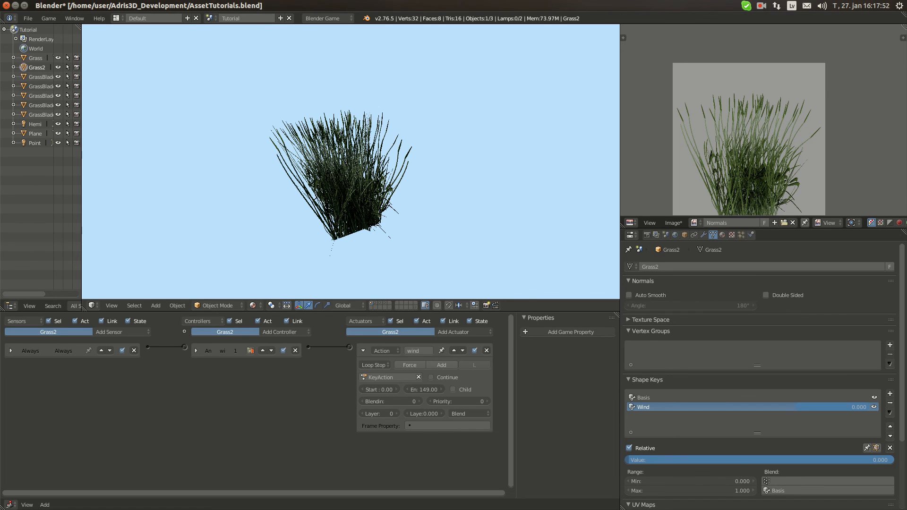
key("Escape")
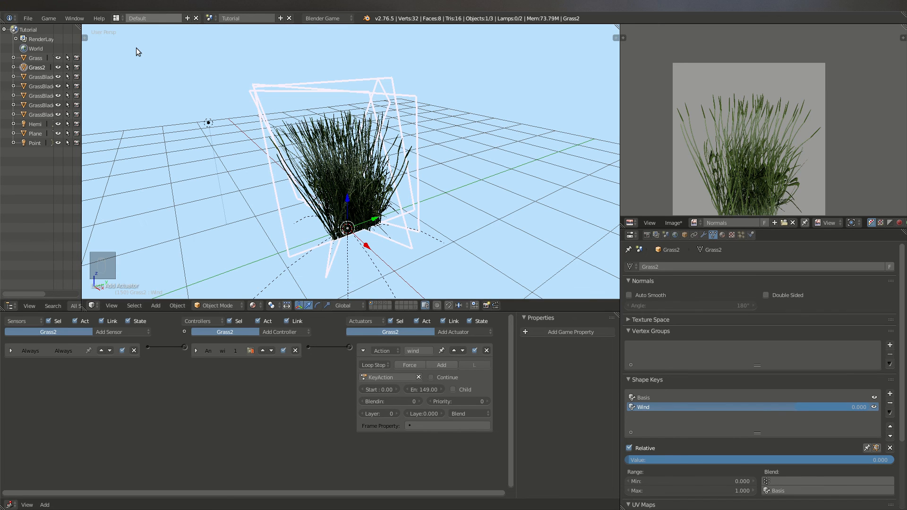
key("Tab")
key("Tab")
middle_click_drag(136, 51, 390, 240)
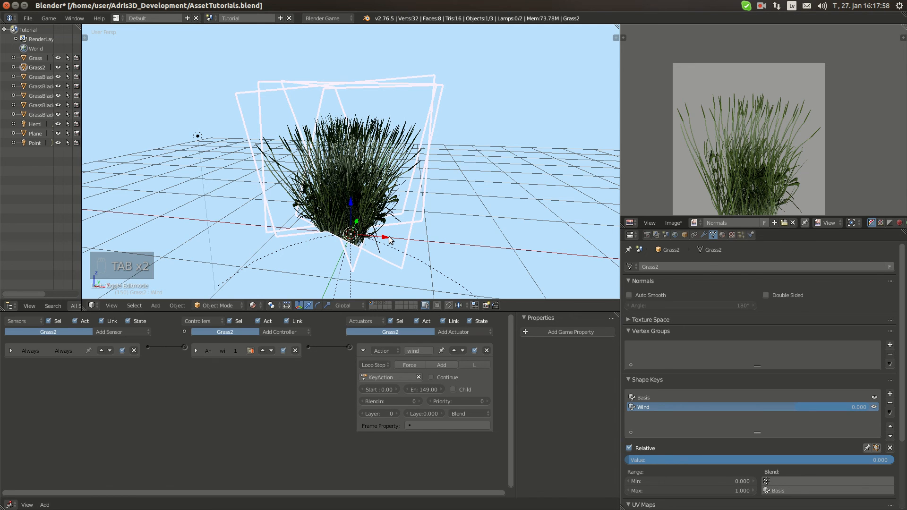
Go to the Wind keyframe on frame 75, try a value of about 0.473 and test it in the game engine
key("Up")
key("Down")
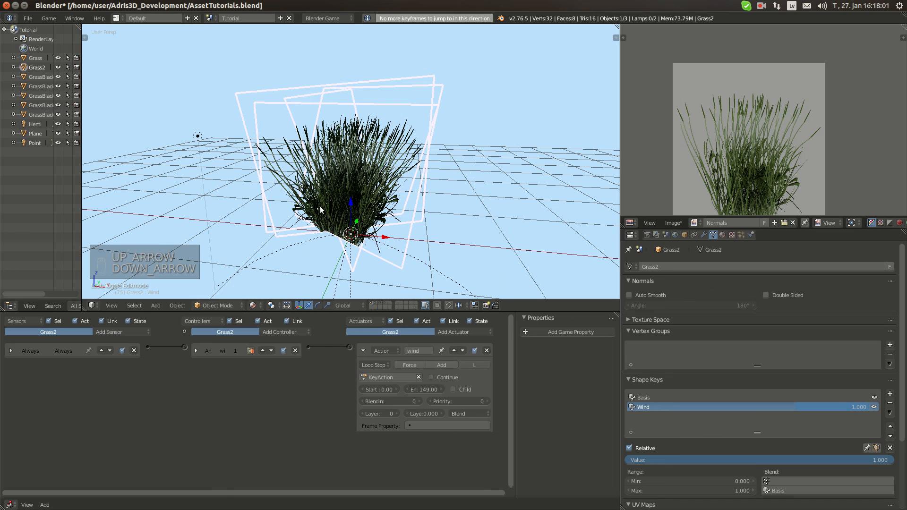
left_click_drag(878, 460, 754, 460)
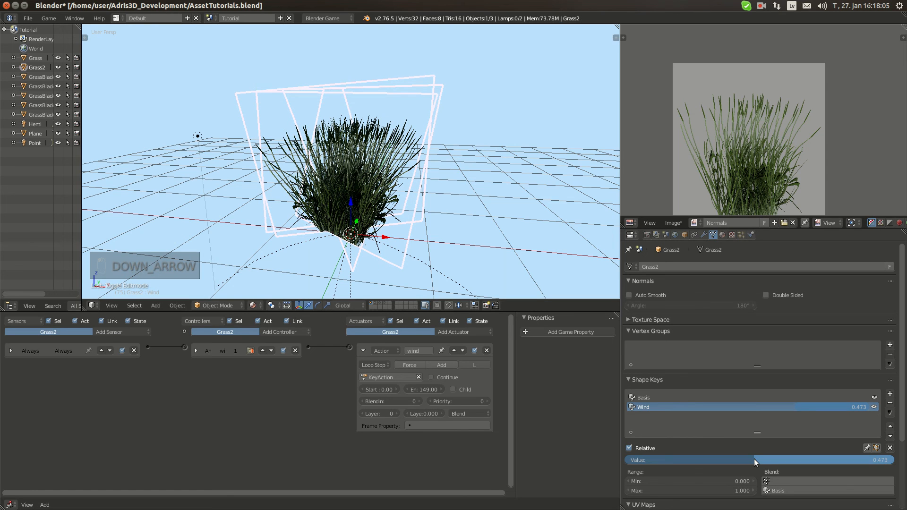
key("p")
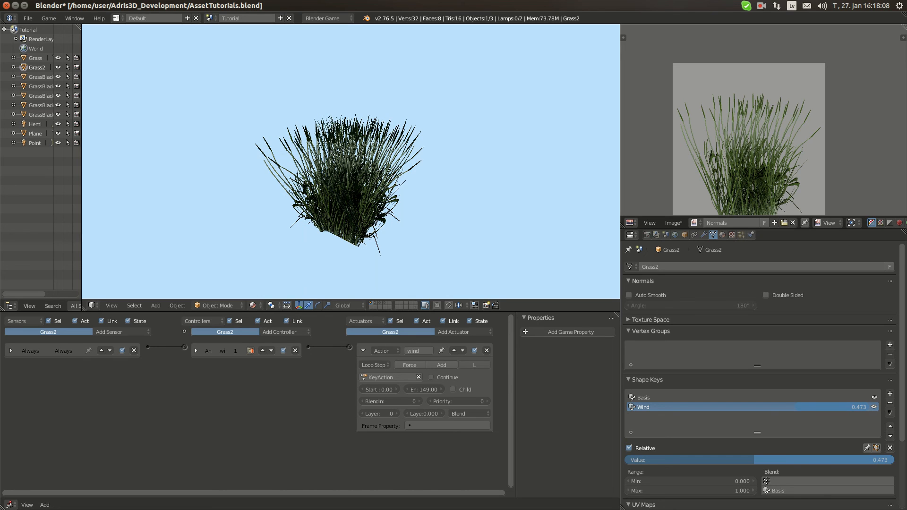
key("Escape")
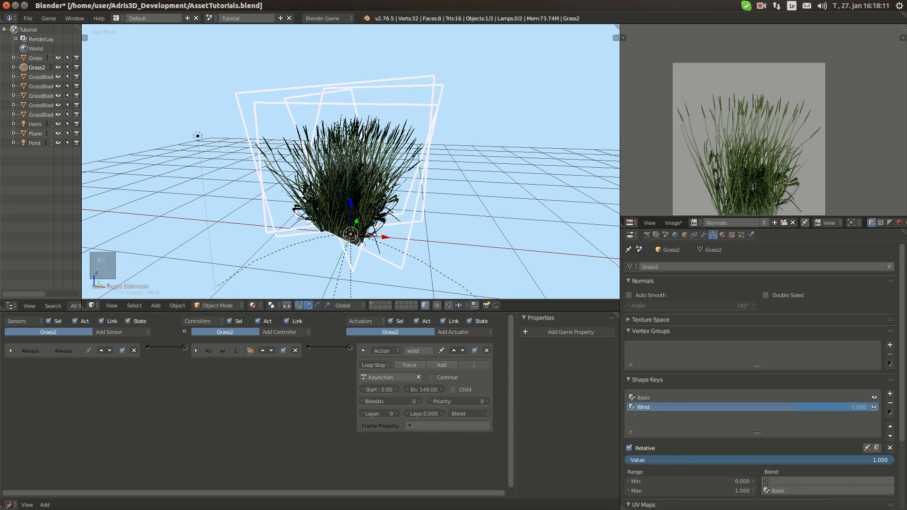
Switch to the Animation screen layout and frame Grass2 and its animation curve for editing
left_click(116, 18)
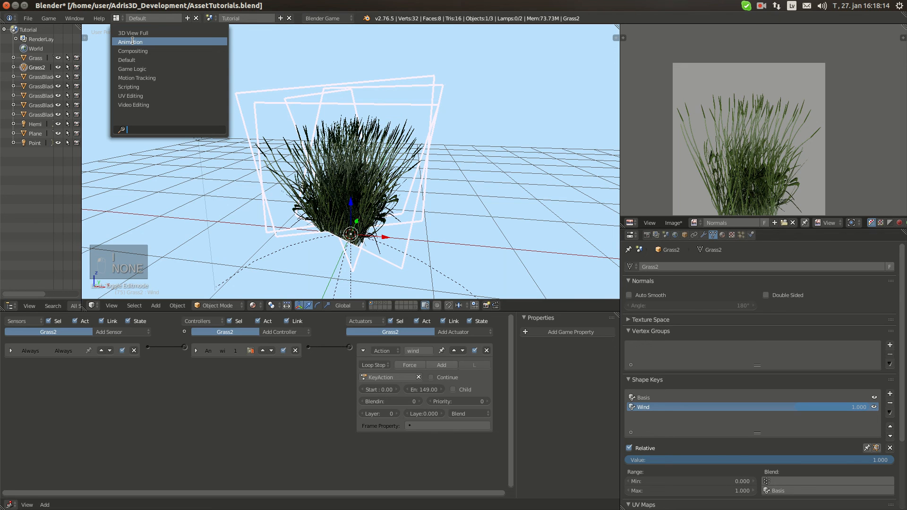
left_click(132, 42)
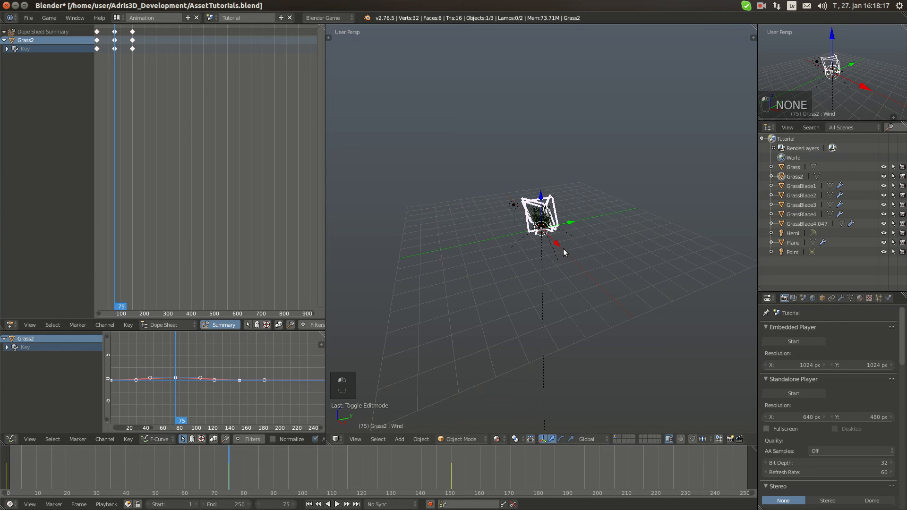
key("KP_Decimal")
key("KP_Decimal")
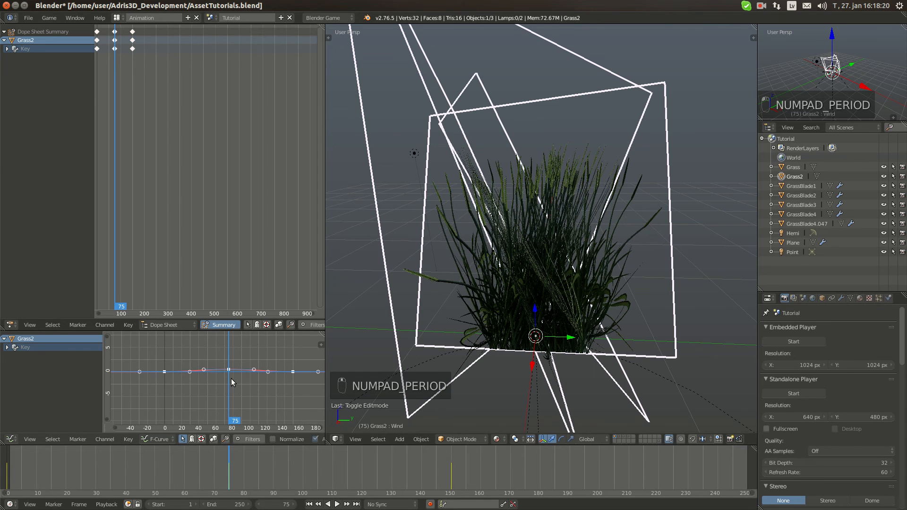
Scale all Wind keyframes to about half their duration and shift them back to run from about frame 0 to frame 75
key("a")
key("a")
key("a")
key("a")
key("s")
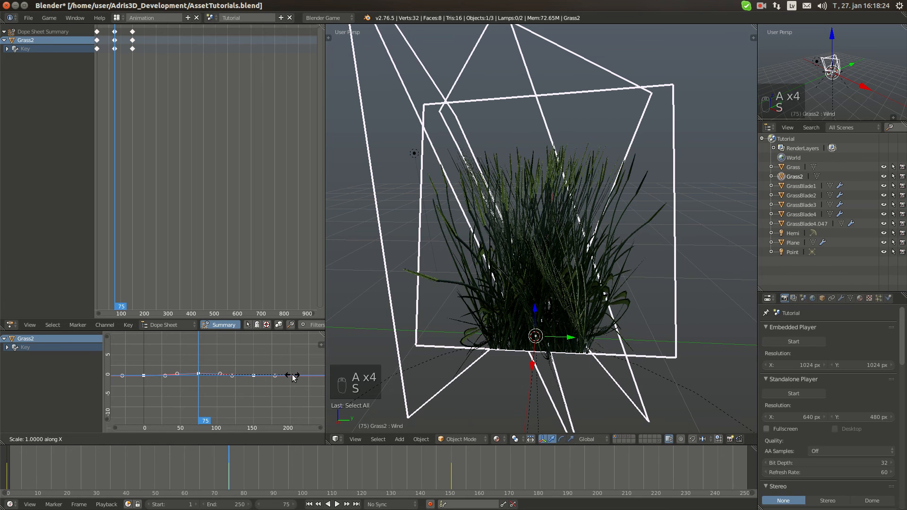
left_click(243, 381)
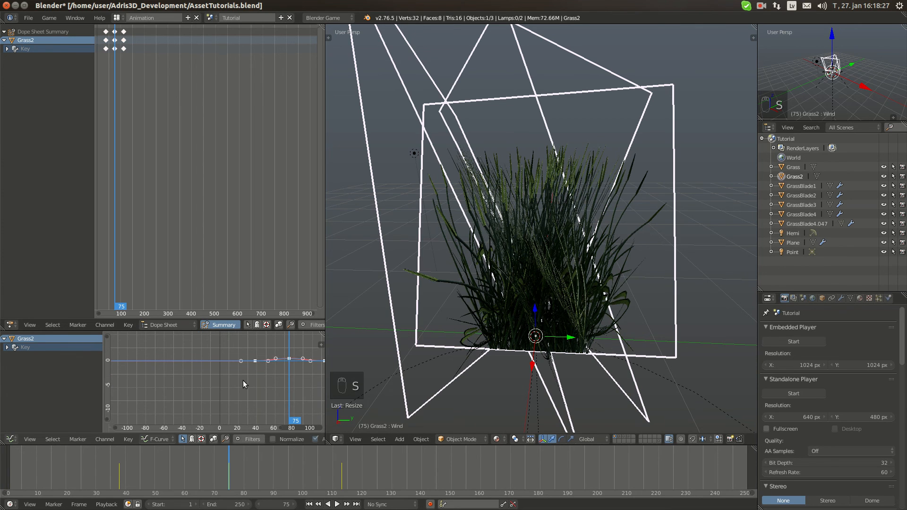
key("g")
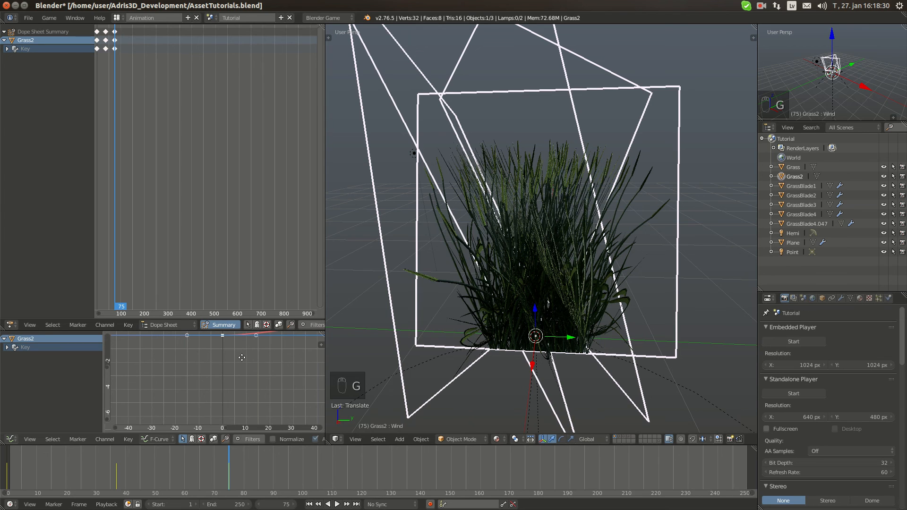
left_click(241, 357)
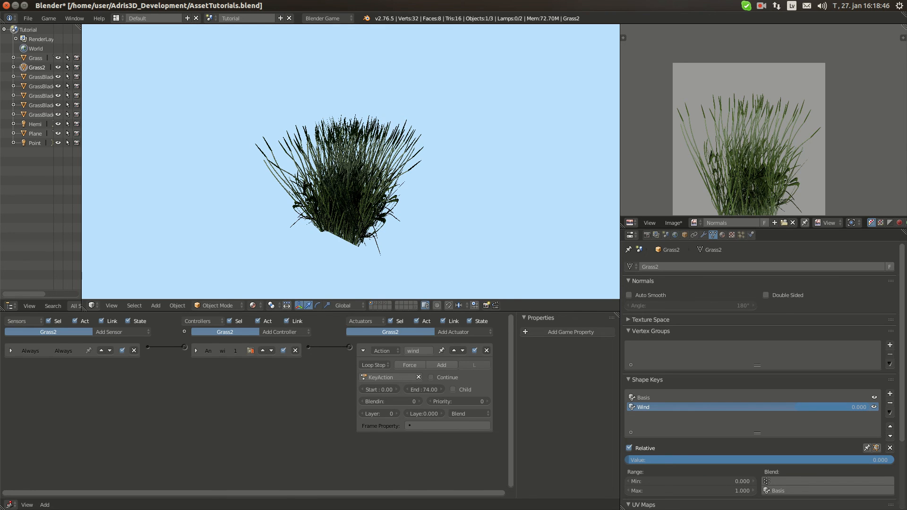
End the game engine test and look over Grass2's planes in Edit Mode
key("Escape")
key("Tab")
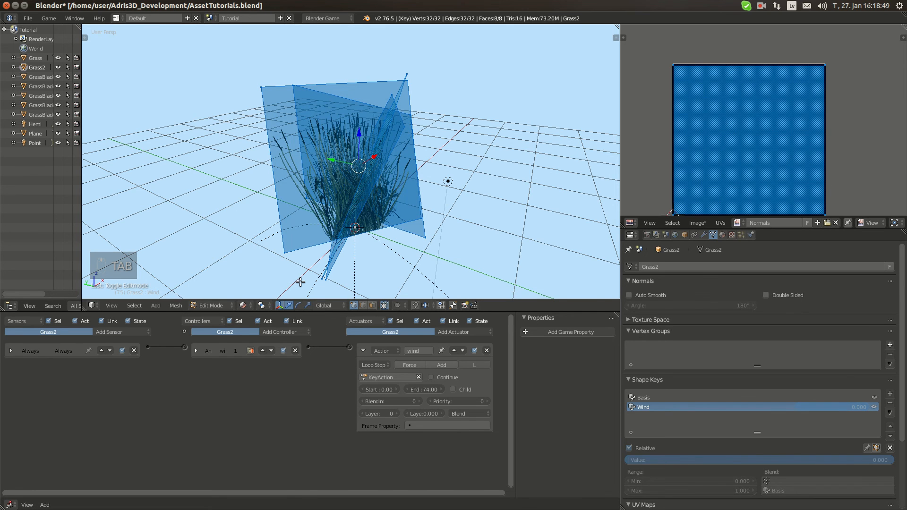
key("Tab")
left_click(761, 5)
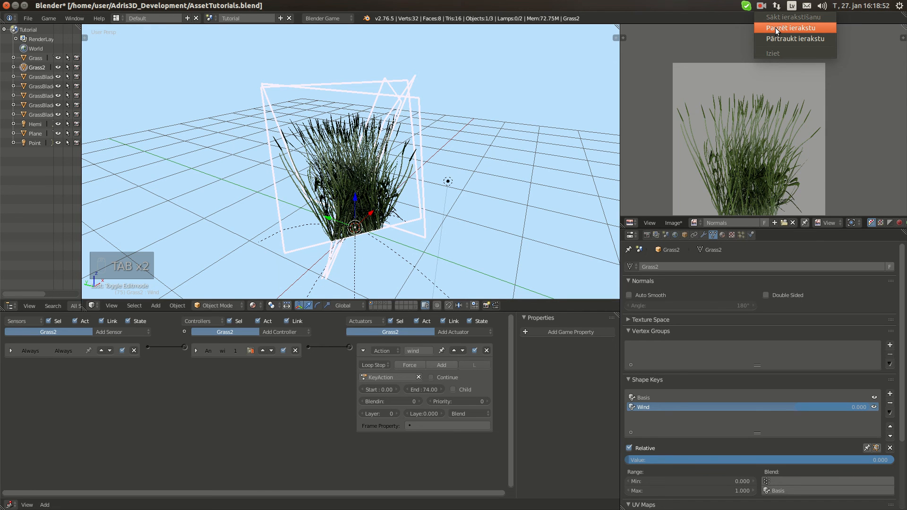
left_click(776, 28)
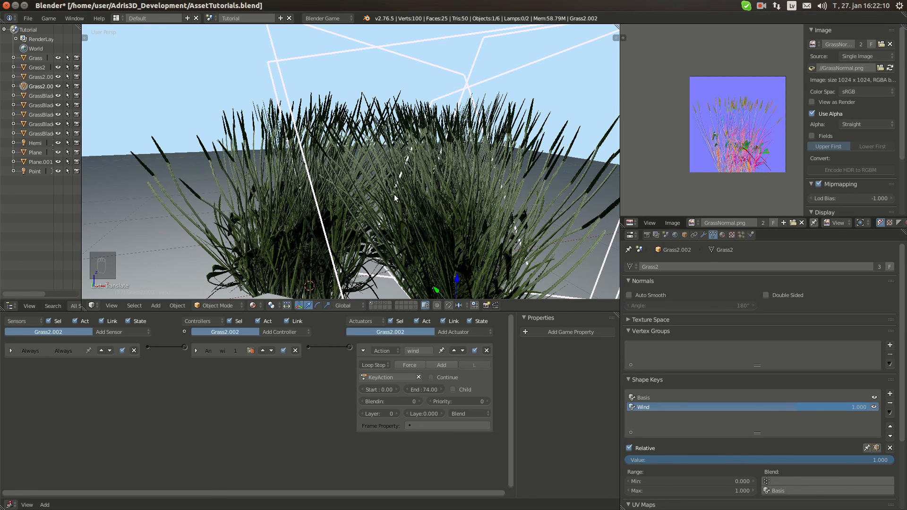
Run the game engine from several viewing angles to examine the wind animation on the duplicated grass clumps
middle_click_drag(394, 194, 408, 165)
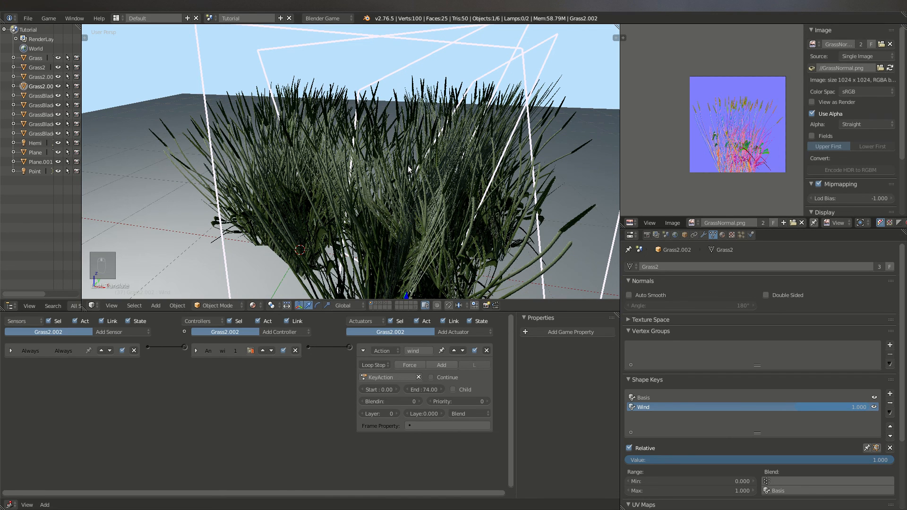
key("p")
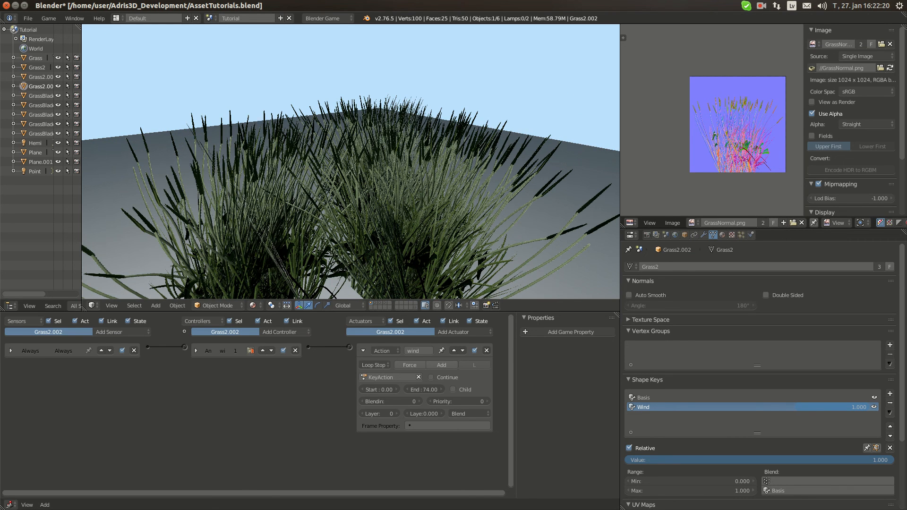
key("Escape")
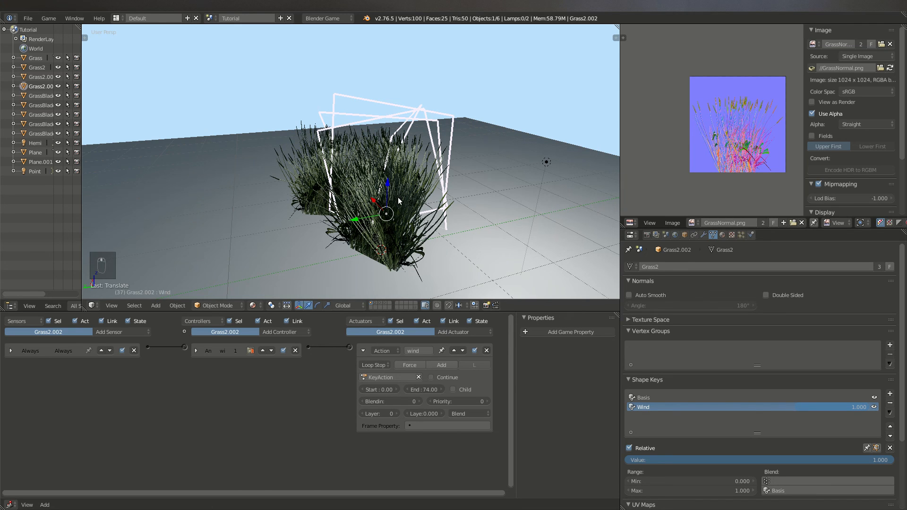
key("p")
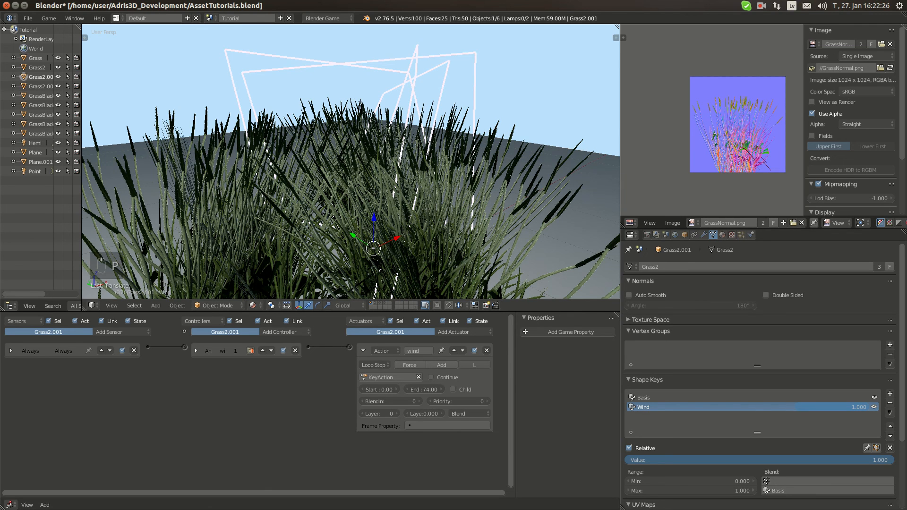
key("p")
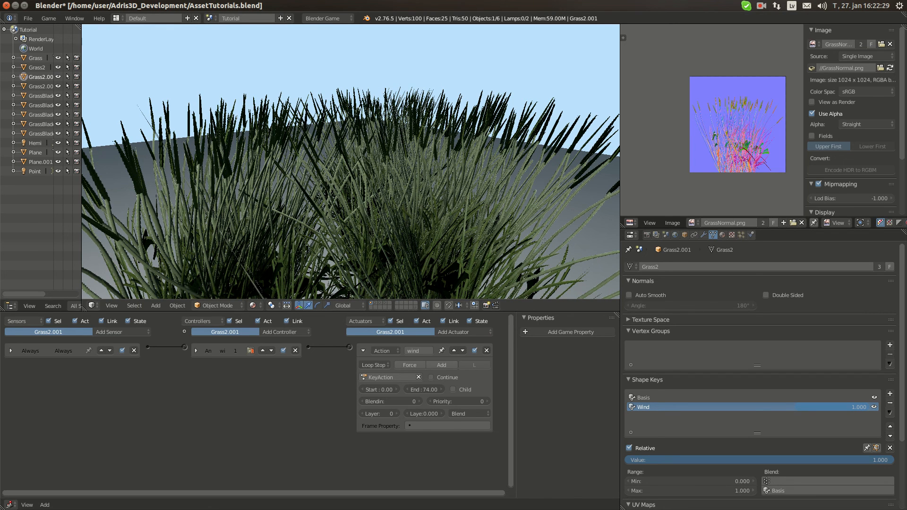
key("Escape")
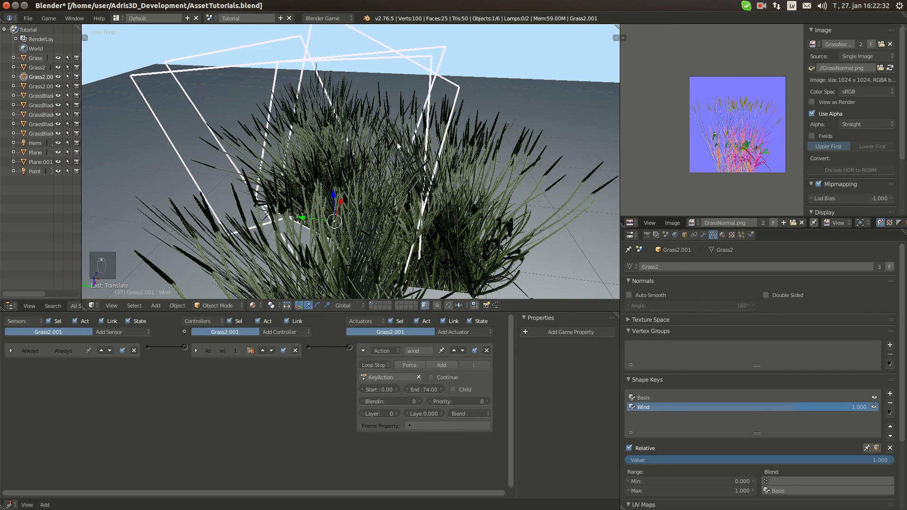
Key the Wind shape key at 1.000 on frame 18 and add another keyframe on frame 27
middle_click_drag(396, 147, 392, 185)
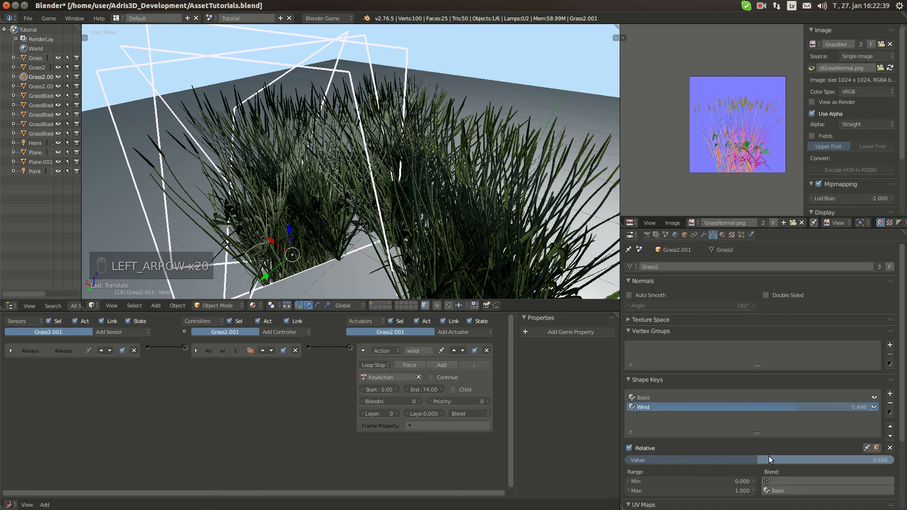
left_click_drag(769, 458, 900, 459)
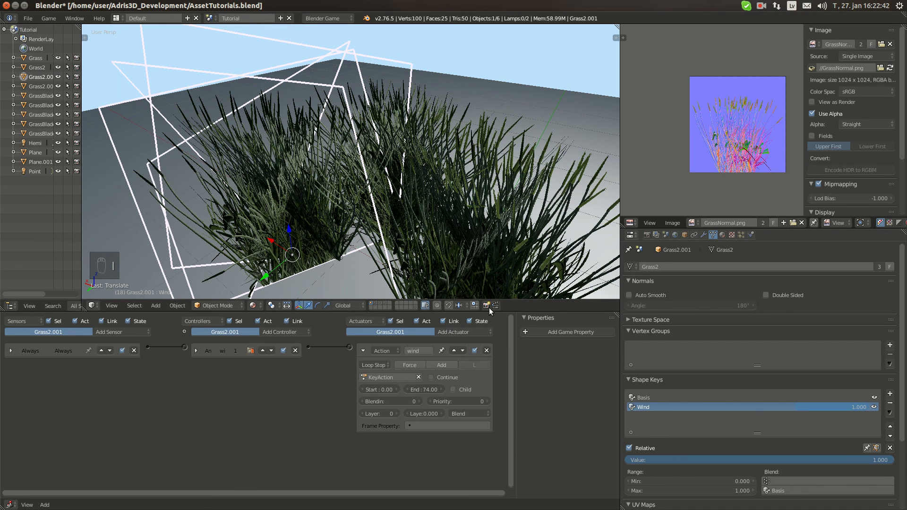
key("Right")
key("Right")
key("Right")
key("Right")
key("Right")
key("Right")
key("Right")
key("Right")
key("Right")
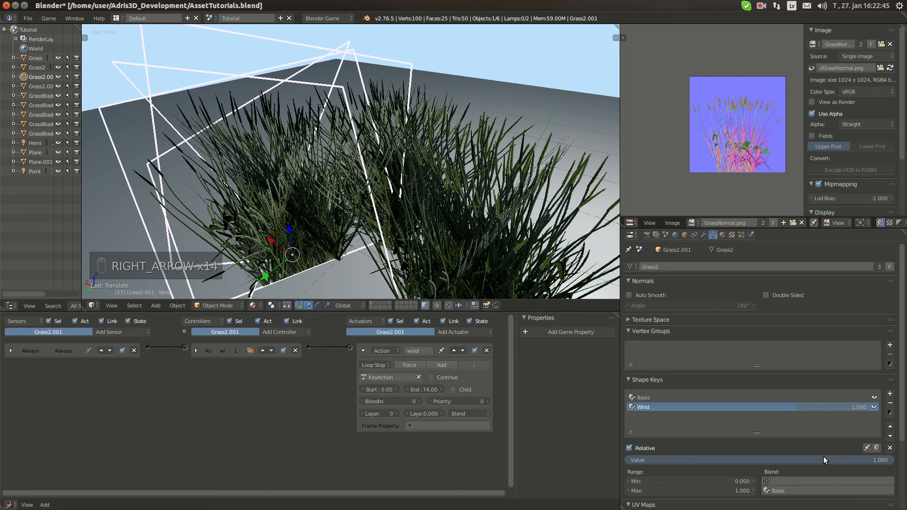
key("i")
Go to frame 51 and key the Wind shape key there at 0.000
key("Up")
key("Up")
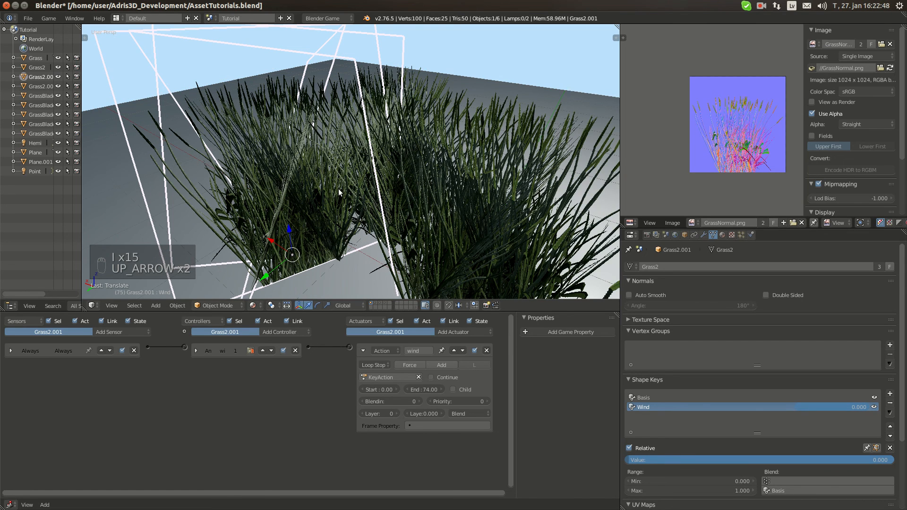
key("Left")
key("Left")
key("Left")
key("Left")
key("Left")
key("Left")
key("Left")
key("Left")
key("Left")
key("Left")
key("Left")
key("Left")
key("Left")
key("Left")
key("Left")
key("Left")
key("Left")
key("Left")
key("Left")
key("Left")
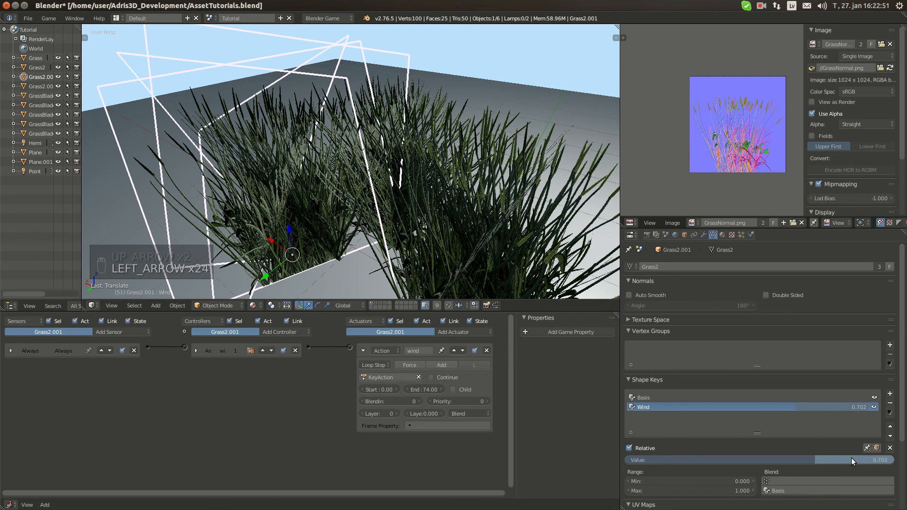
key("i")
Advance to frame 62 and insert another Wind shape key keyframe
key("Right")
key("Right")
key("Right")
key("Right")
key("Right")
key("Right")
key("Right")
key("Right")
key("Right")
key("Right")
key("Right")
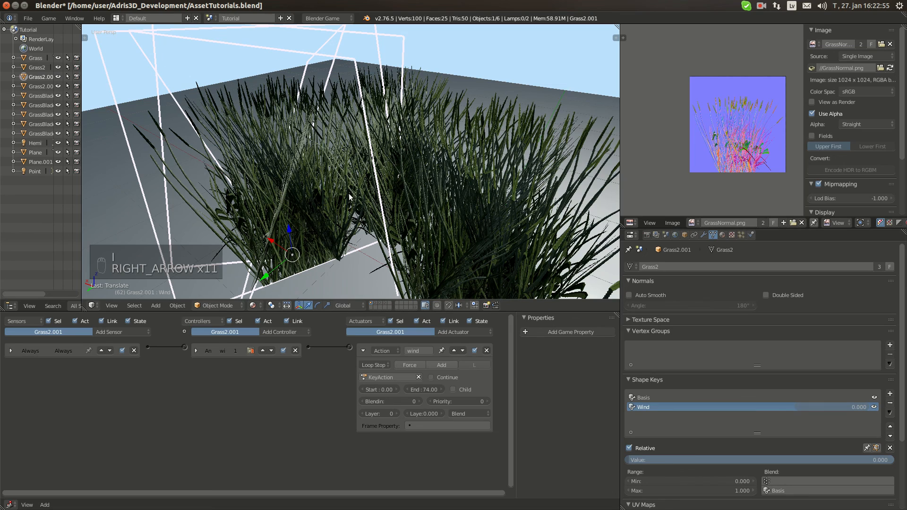
key("i")
key("i")
key("i")
key("i")
key("i")
key("i")
key("i")
key("i")
key("i")
key("i")
key("i")
key("i")
key("i")
key("i")
key("i")
key("i")
key("i")
Jump back through the keyframes to the start, test the wind animation in the game engine and inspect the clumps from several angles
key("Down")
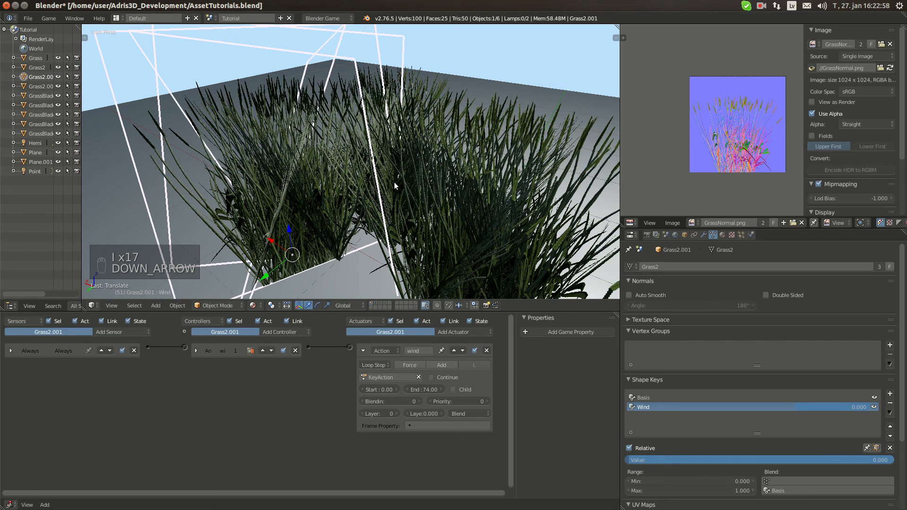
key("Down")
key("p")
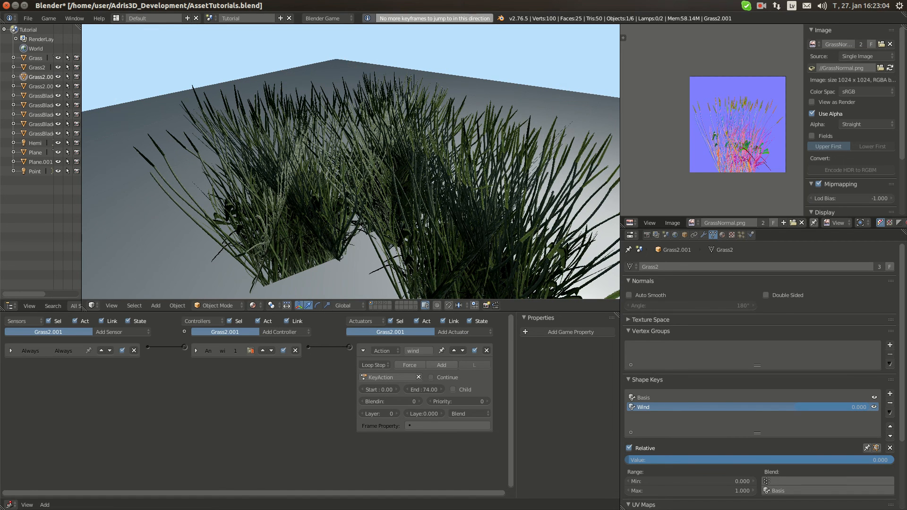
key("Escape")
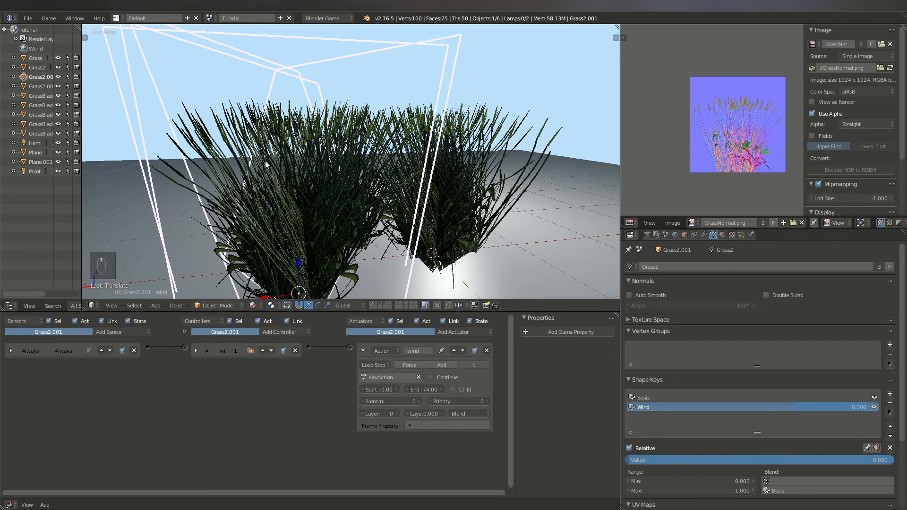
middle_click_drag(265, 161, 352, 185)
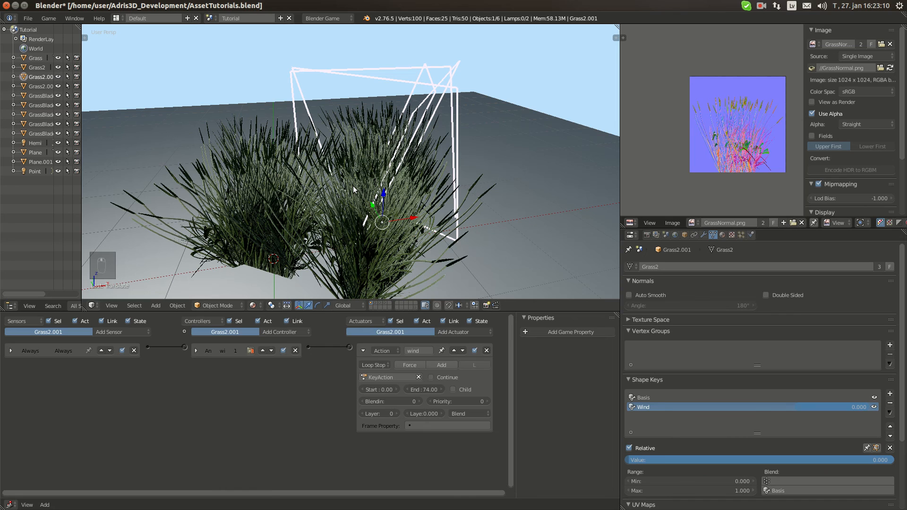
key("KP_Decimal")
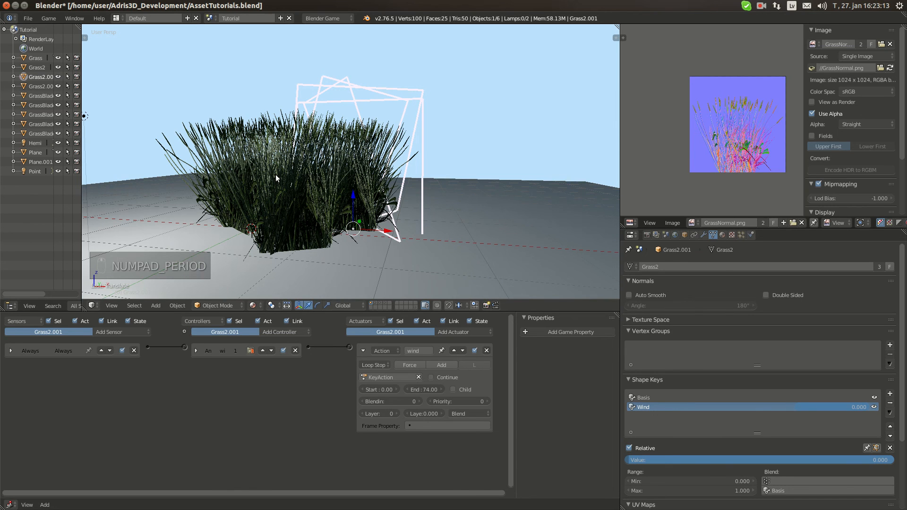
middle_click_drag(276, 174, 377, 191)
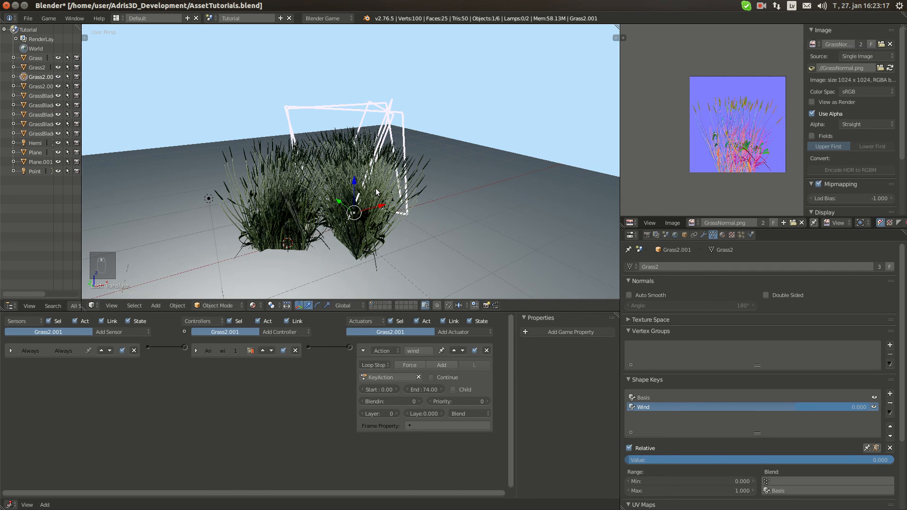
middle_click_drag(376, 192, 386, 231)
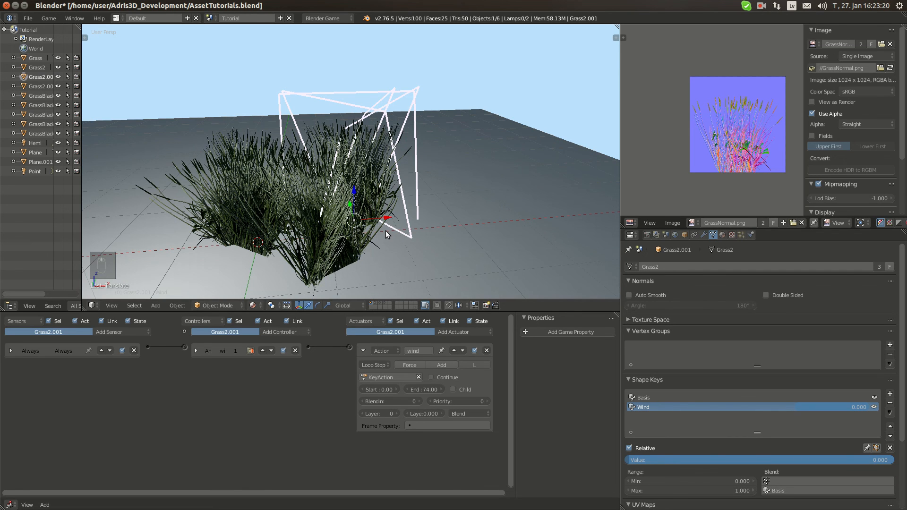